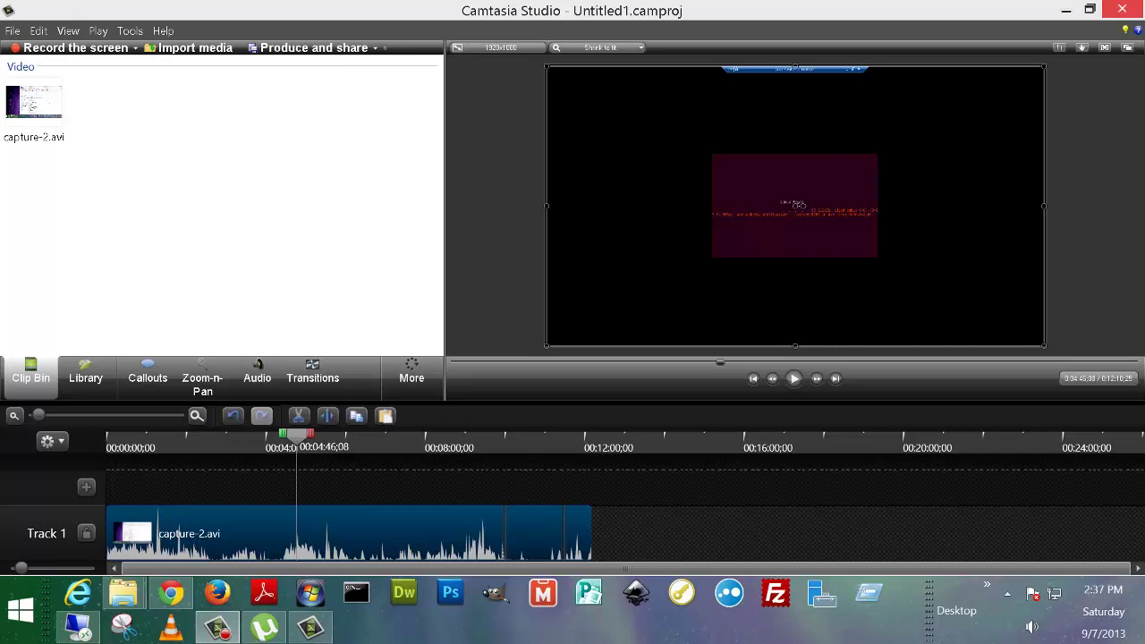
Minimize the video editor, open the Windows Server 2012 video on YouTube in Chrome and pause it.
left_click(1066, 10)
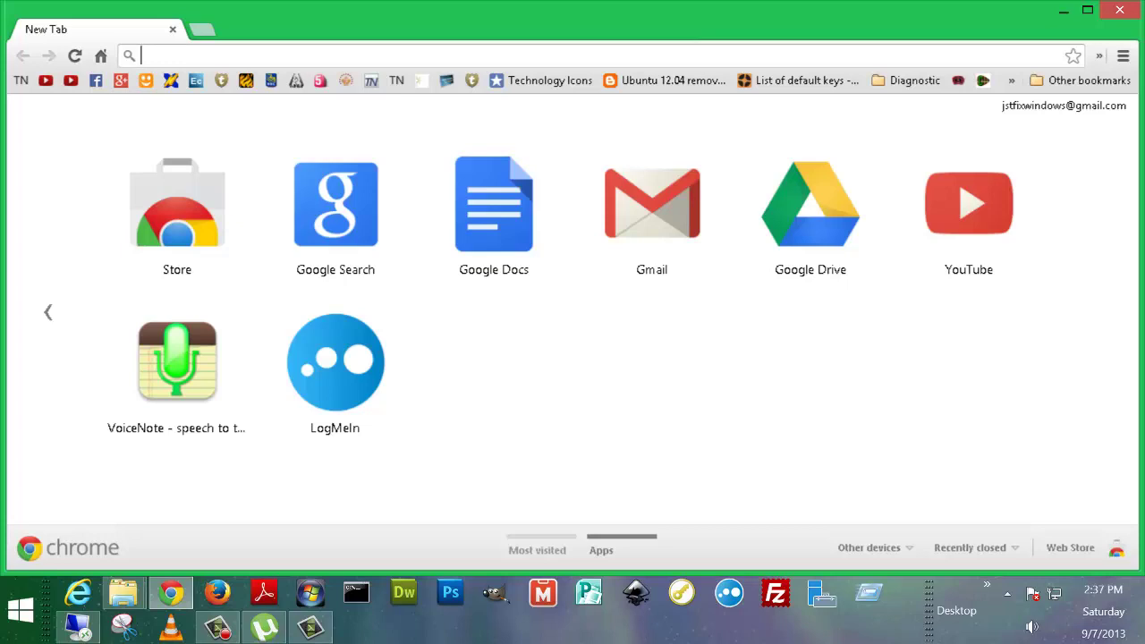
type("you")
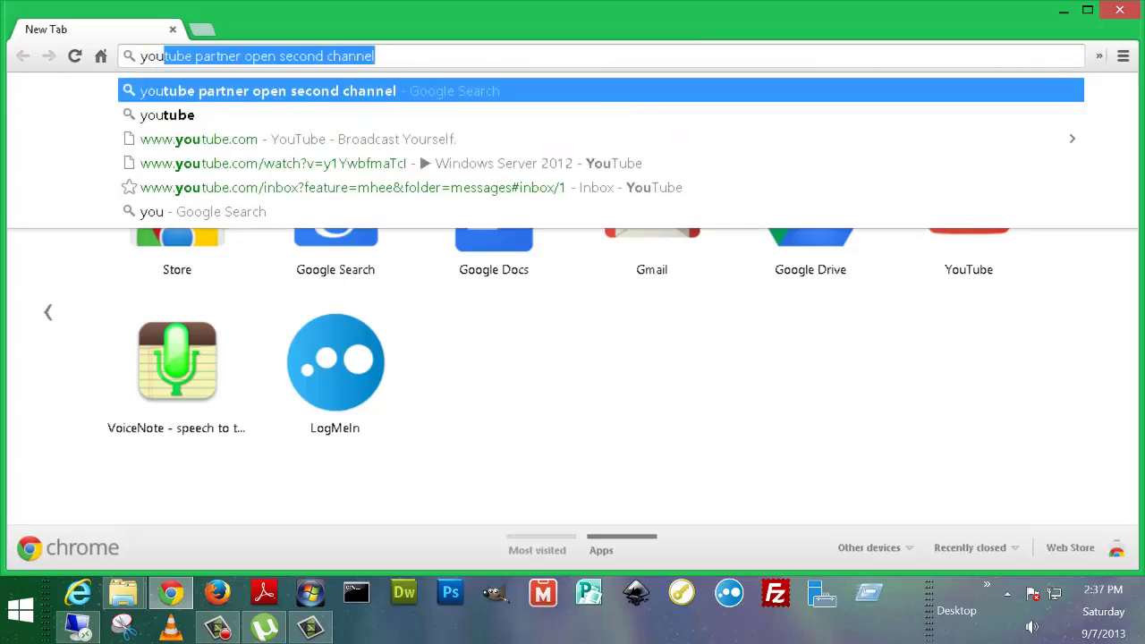
key("Delete")
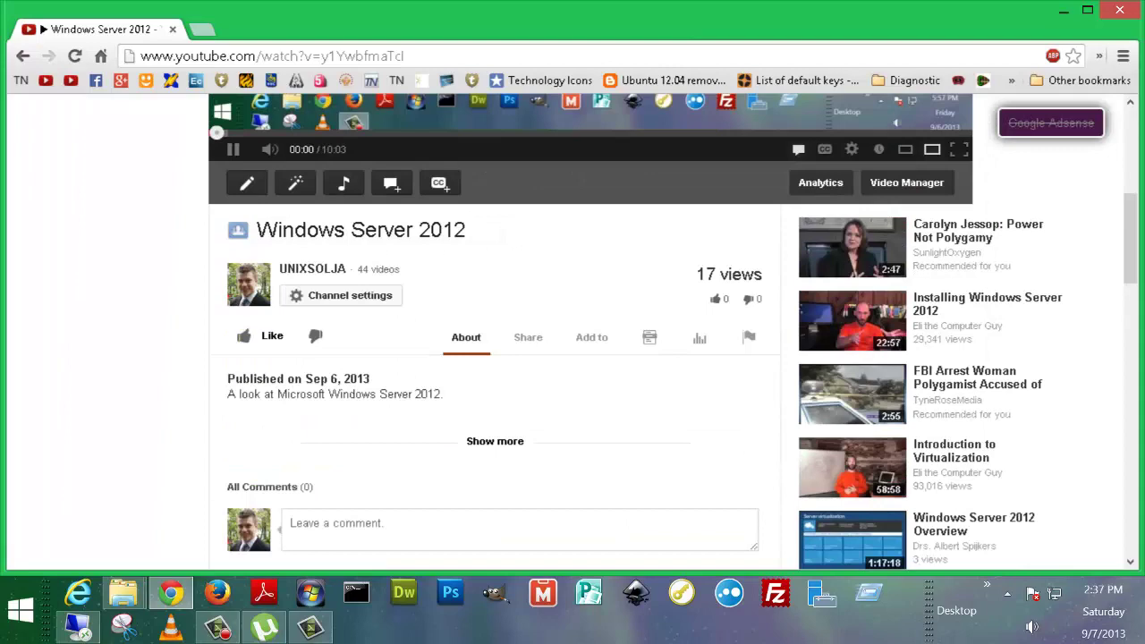
scroll(573, 331, "up", 4)
left_click(591, 278)
scroll(573, 331, "up", 1)
scroll(573, 331, "down", 3)
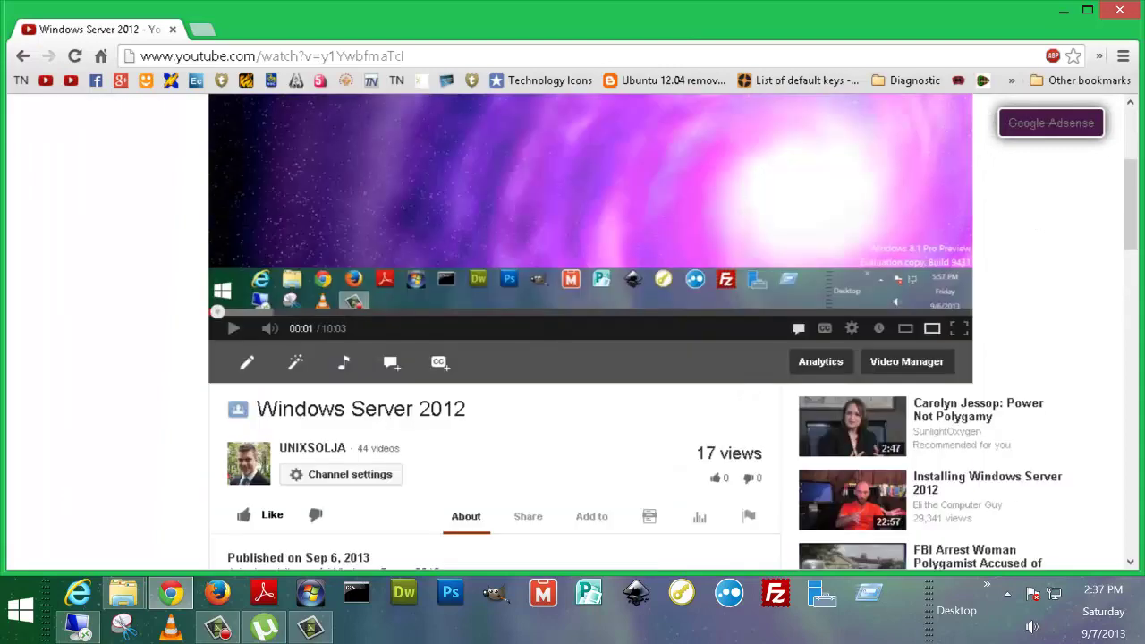
scroll(573, 332, "up", 3)
Open the YouTube inbox and read the comment on the DD-WRT Features video, briefly checking the screen recorder.
left_click(46, 81)
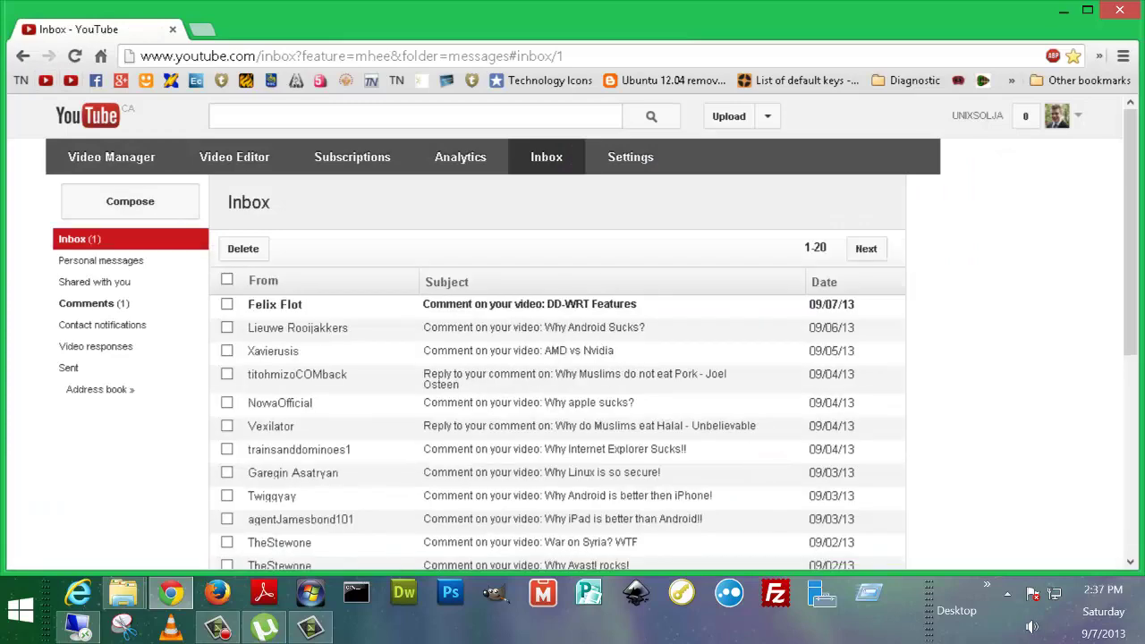
left_click(530, 304)
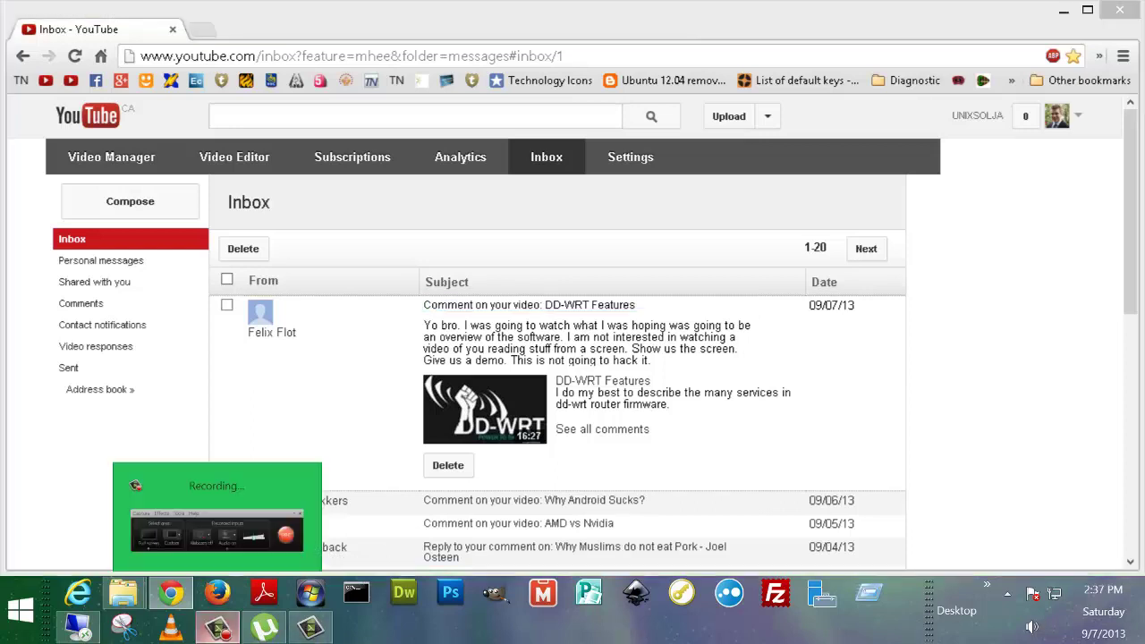
left_click(217, 628)
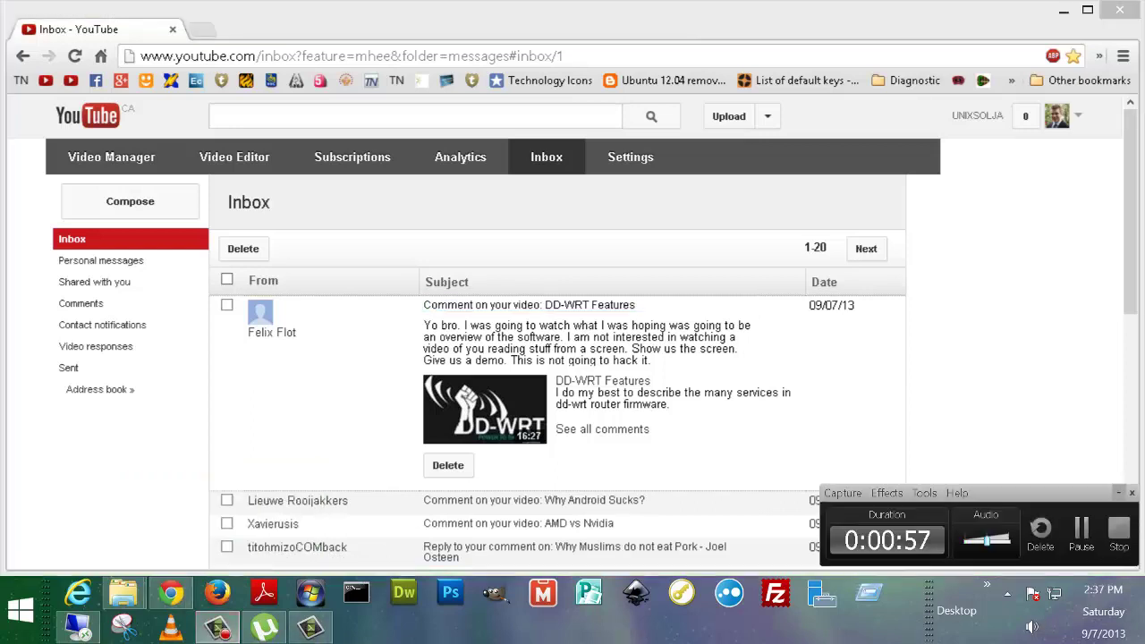
left_click(1119, 493)
Load 192.168.5.1/Triggering.asp in a new browser tab and proceed past the security certificate warning.
key("ctrl+t")
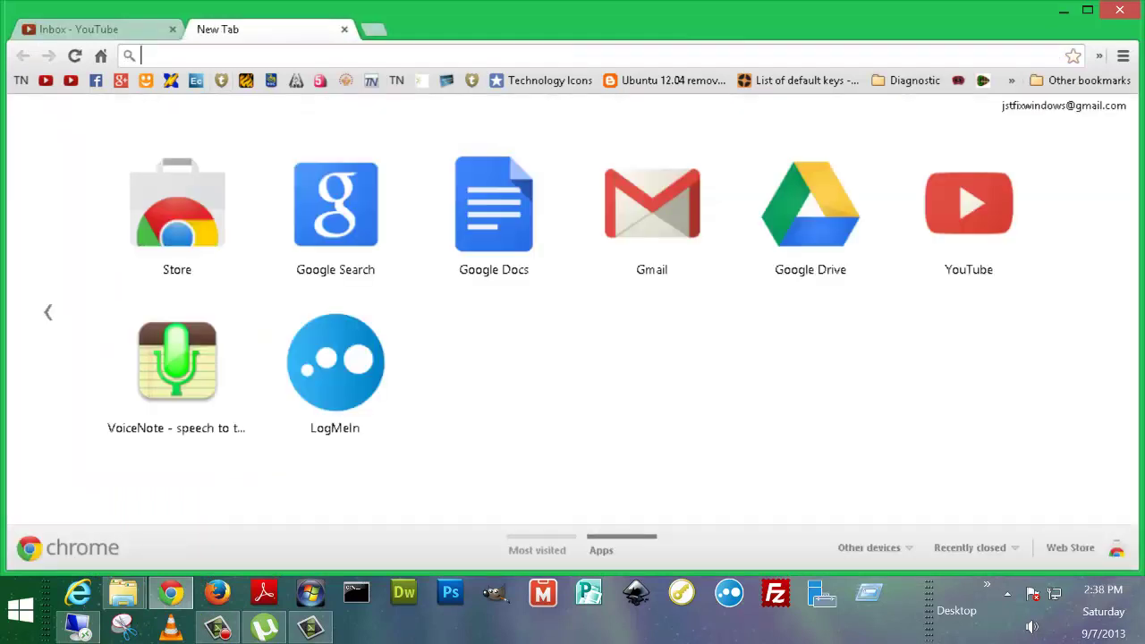
type("192")
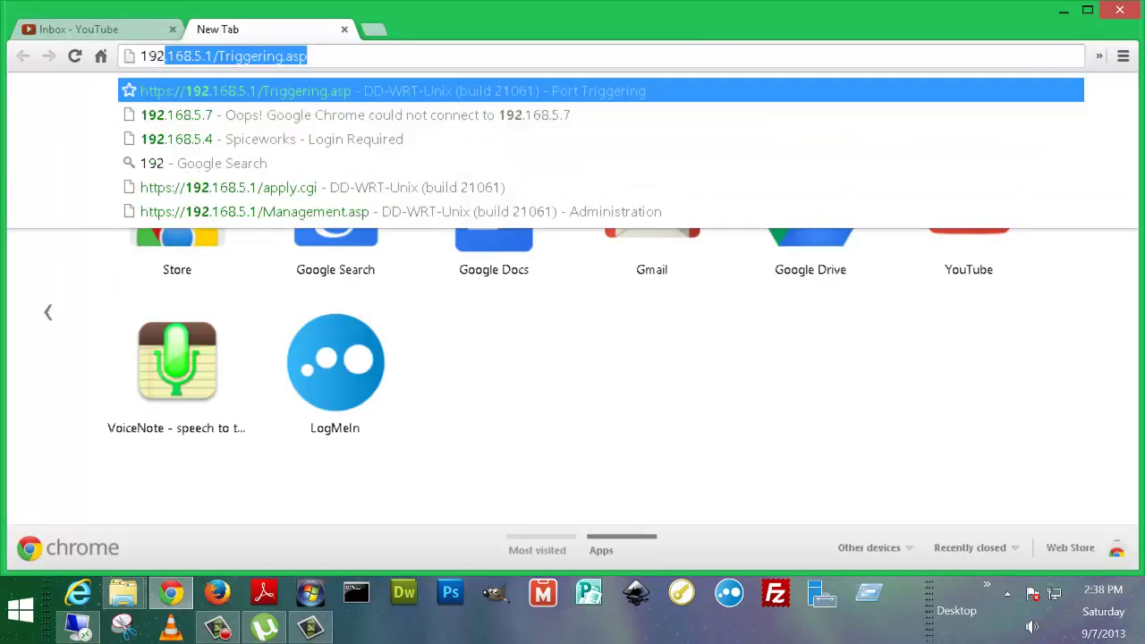
key("Right")
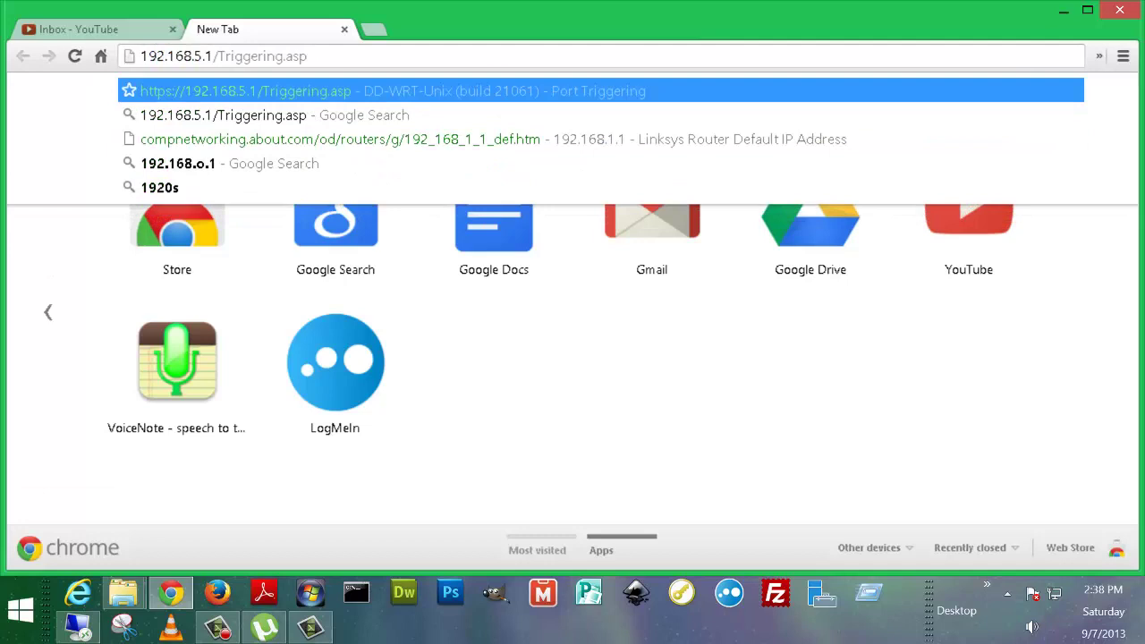
key("Return")
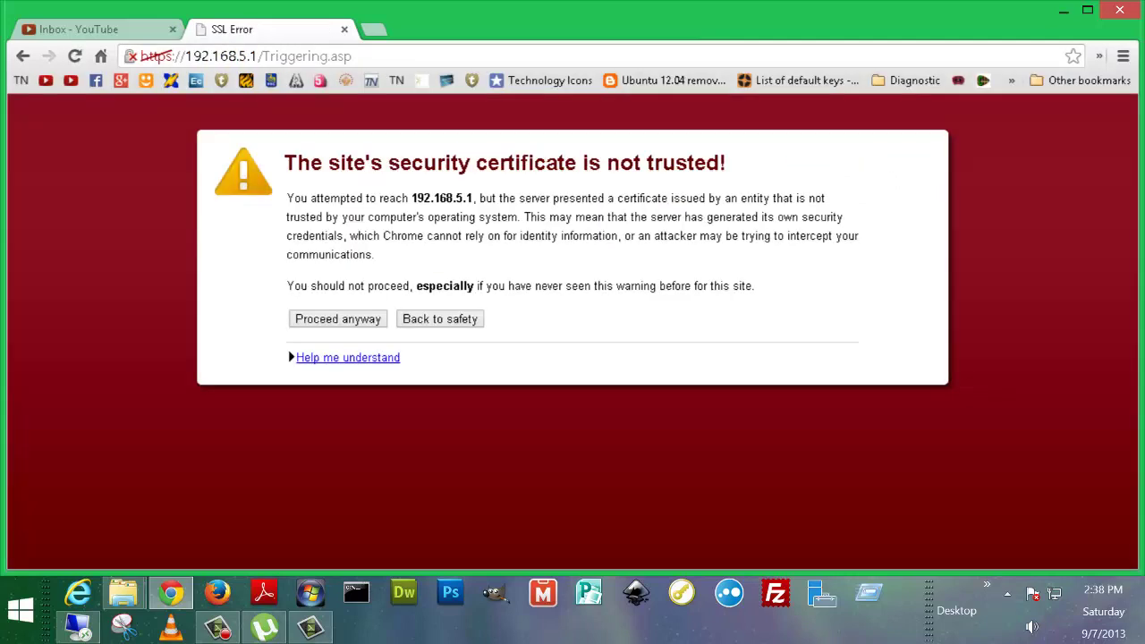
left_click(338, 318)
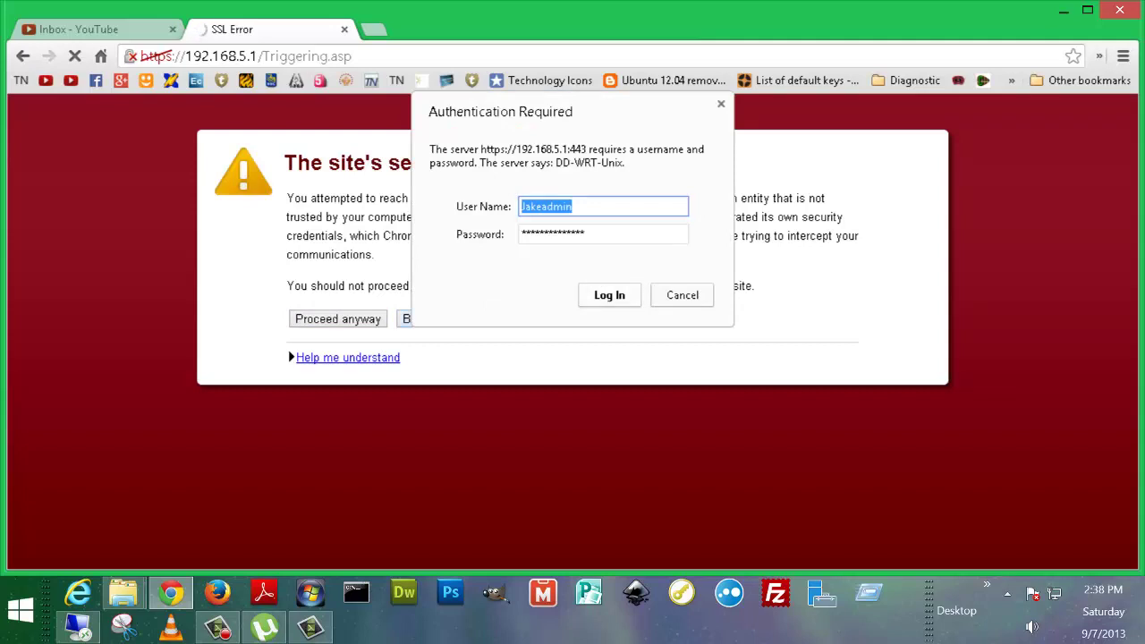
Cancel the login prompt, reload 192.168.5.1/Triggering.asp and log in to the router with the saved credentials.
left_click(683, 295)
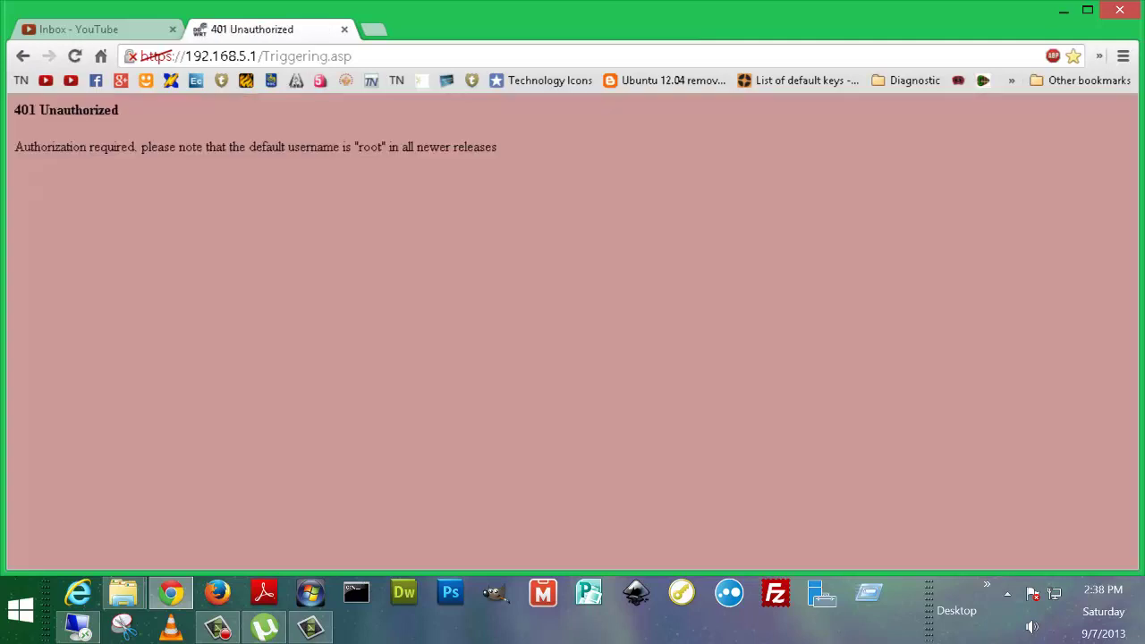
key("alt+Left")
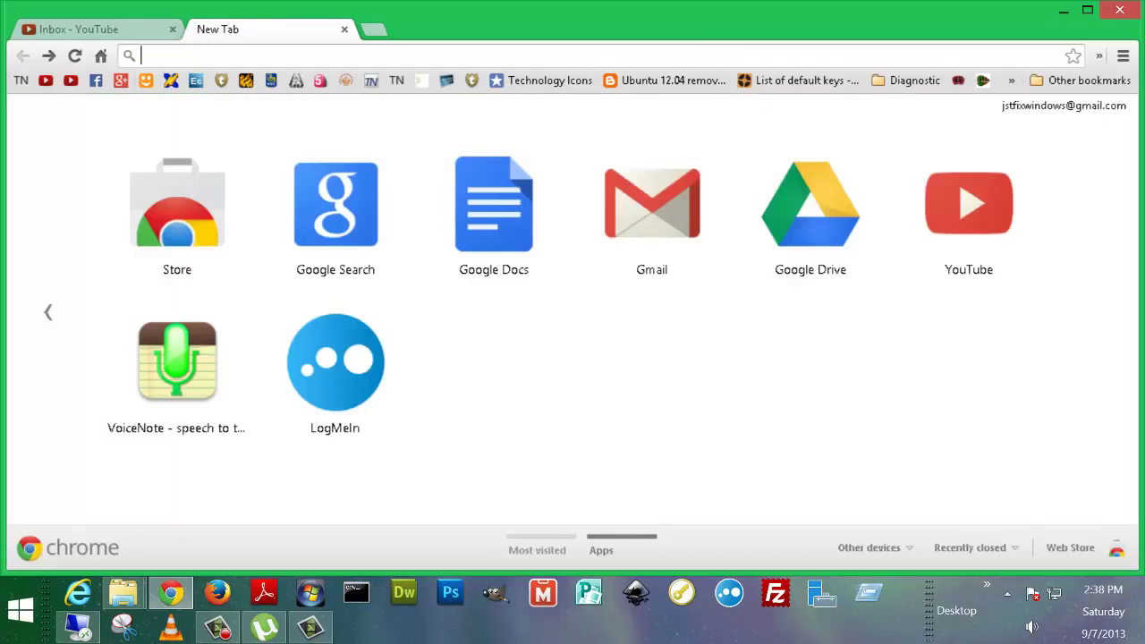
type("1")
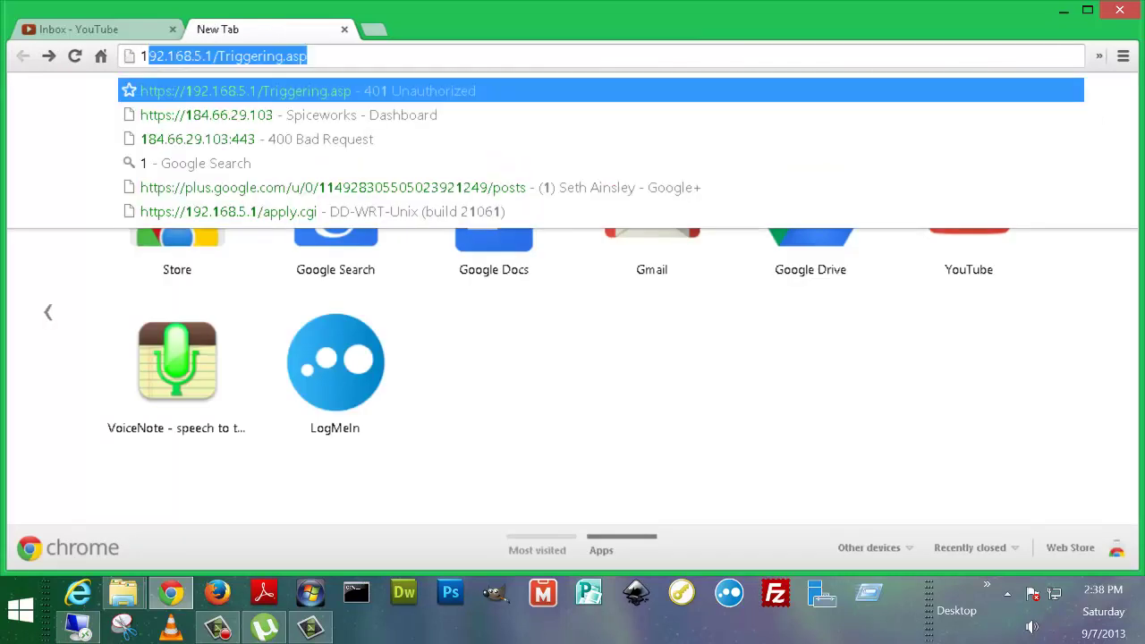
type("96")
key("BackSpace")
type("2")
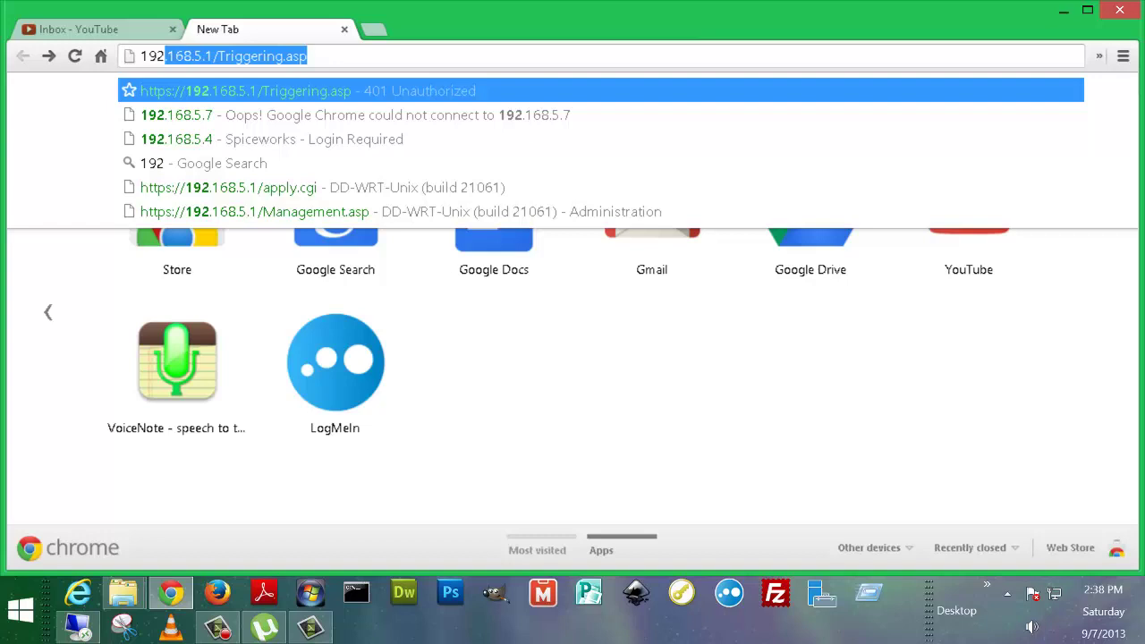
key("Return")
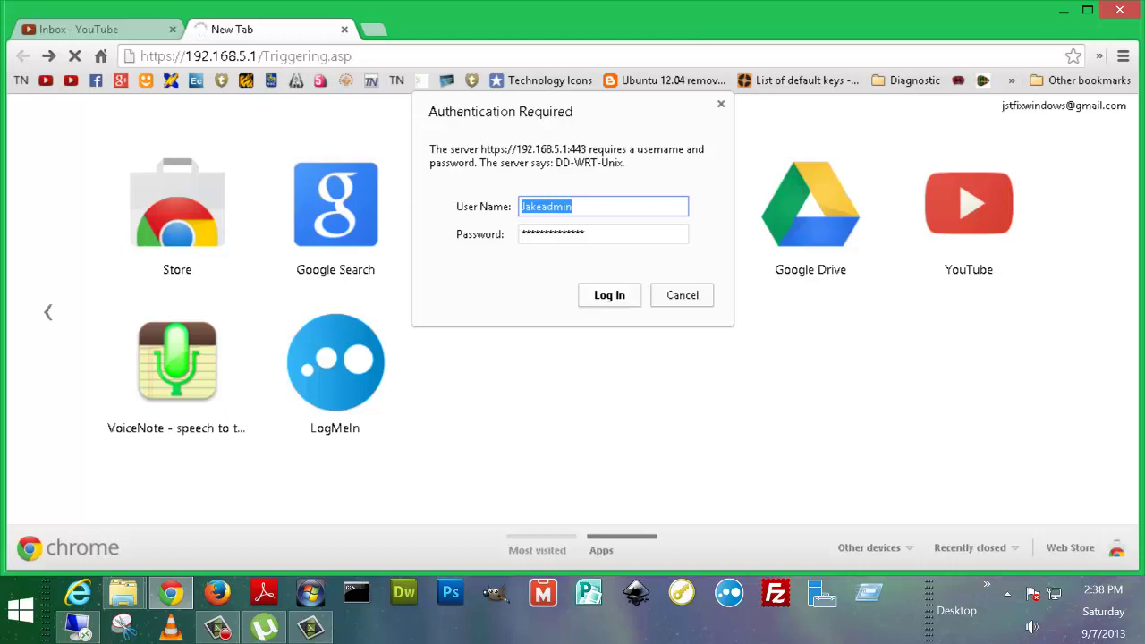
key("Return")
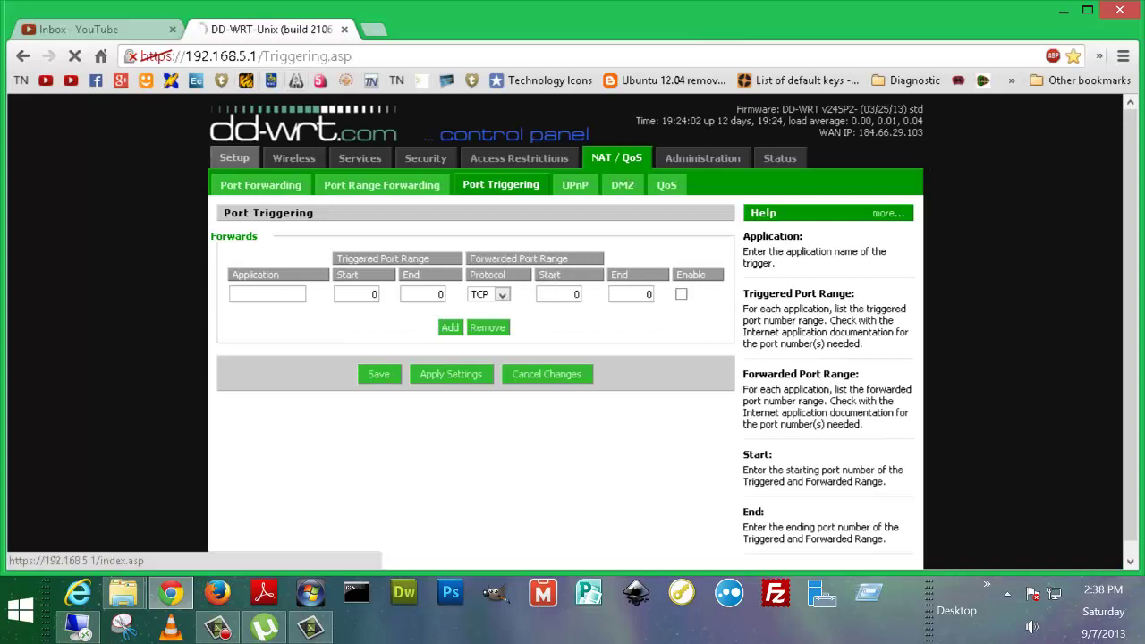
Open the router's Basic Setup page, try starting the Setup Assistant and return to Basic Setup.
left_click(235, 157)
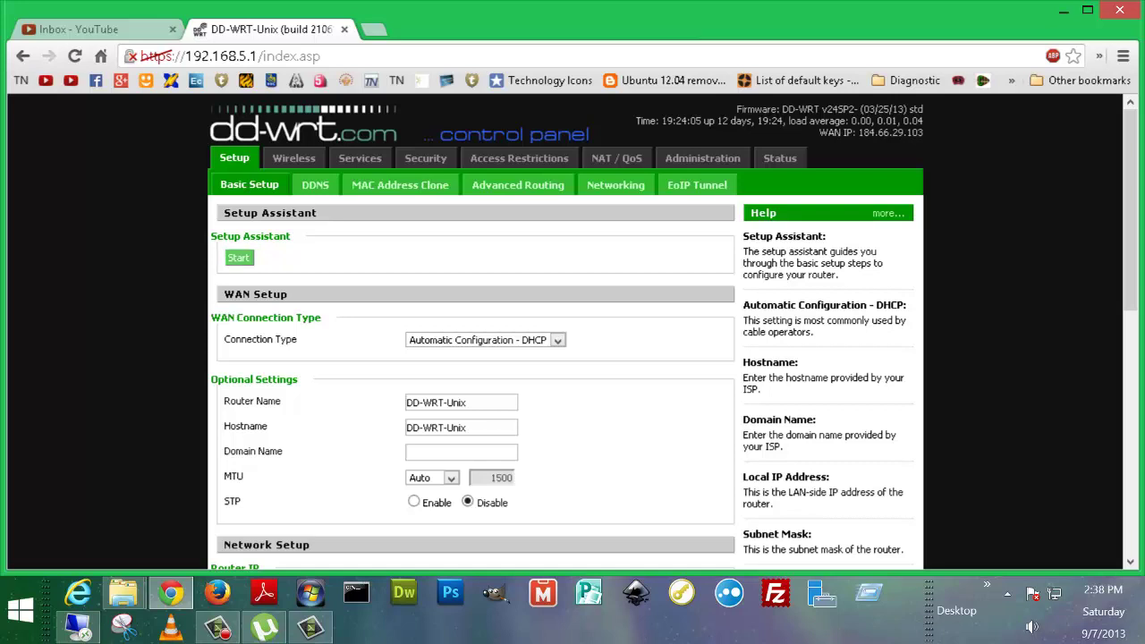
left_click(239, 257)
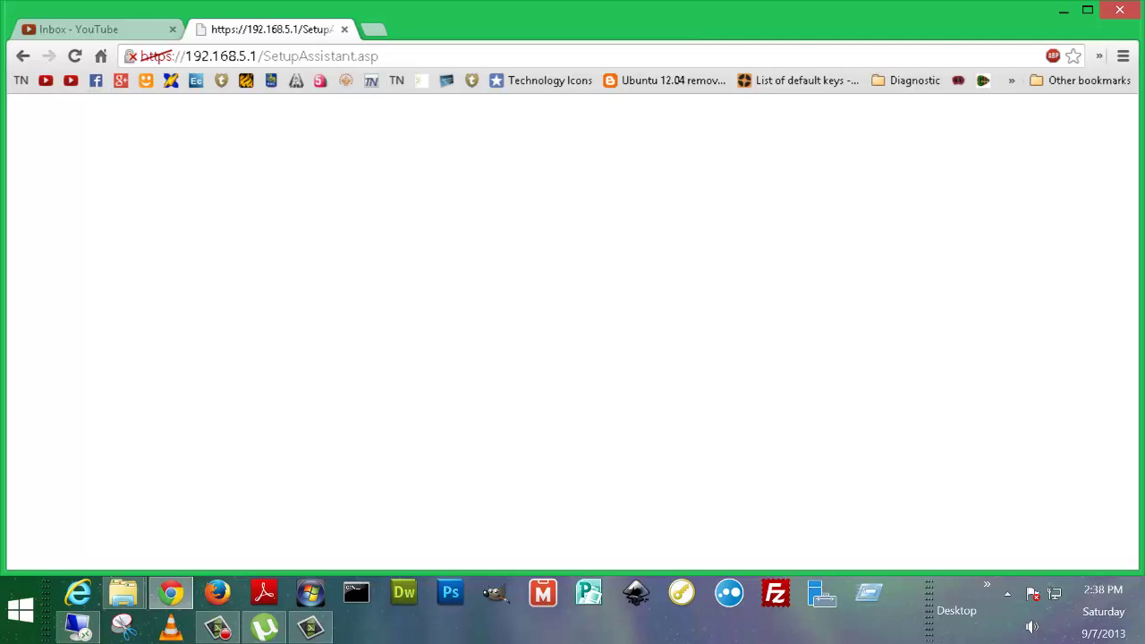
left_click(23, 56)
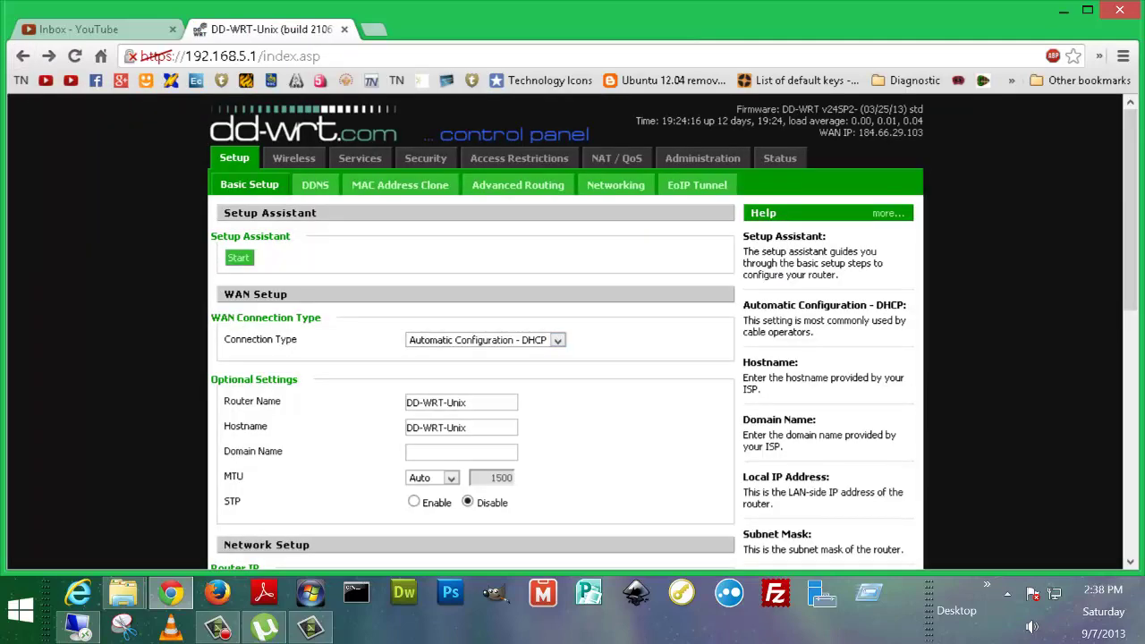
Review the available WAN connection types, including Automatic Configuration - DHCP, PPPoE, PPTP, L2TP and HeartBeat Signal.
left_click(557, 340)
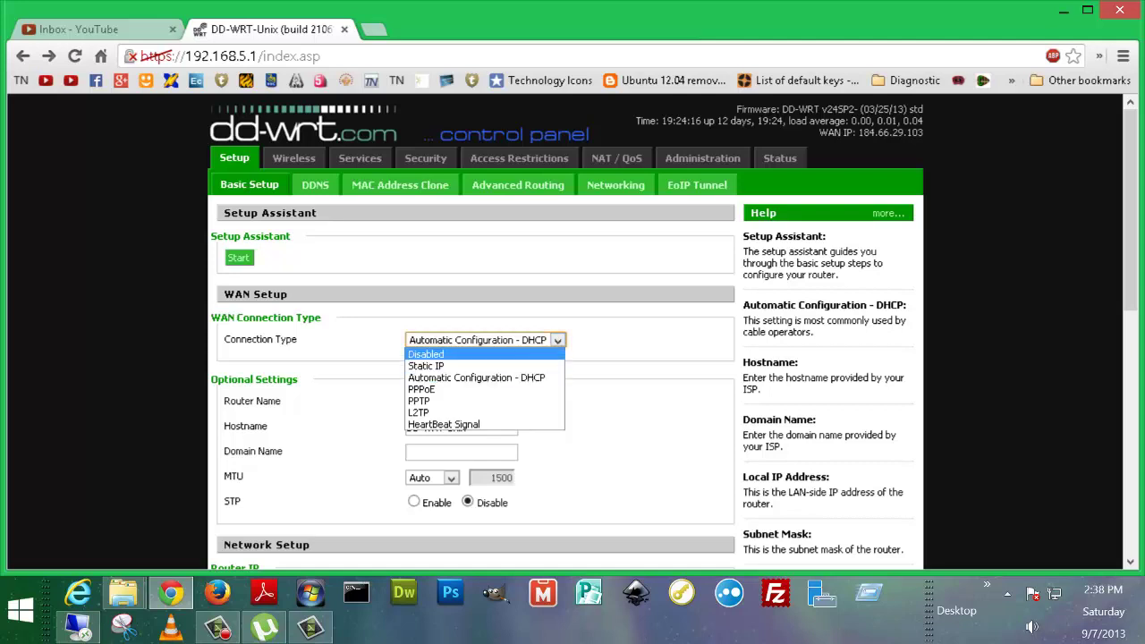
key("Down")
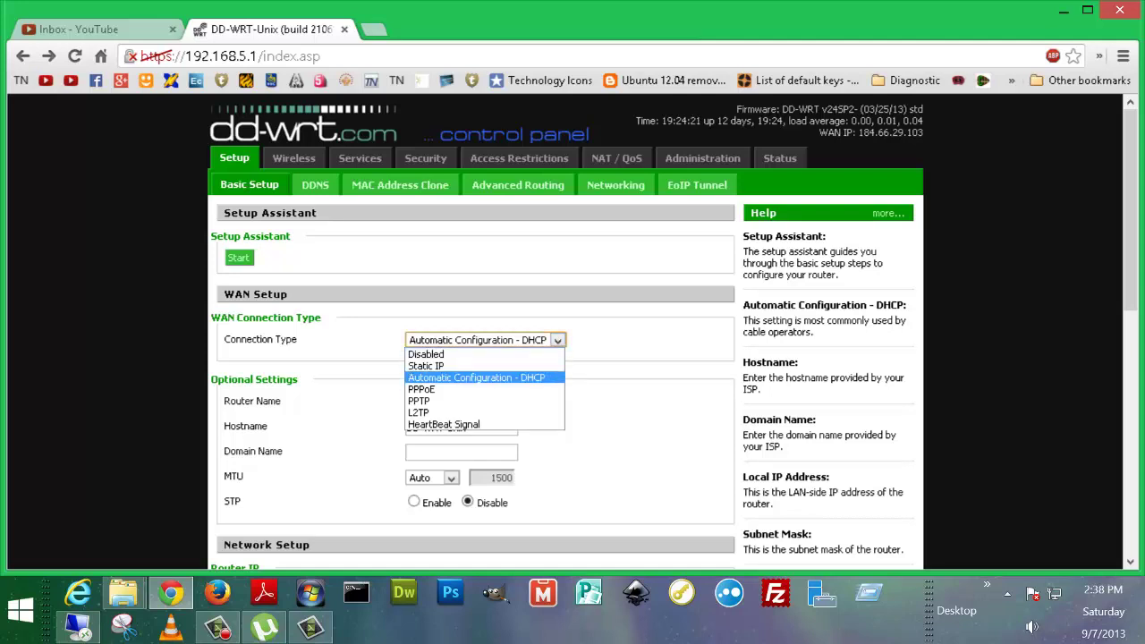
key("Down")
key("Down")
key("Up")
key("Down")
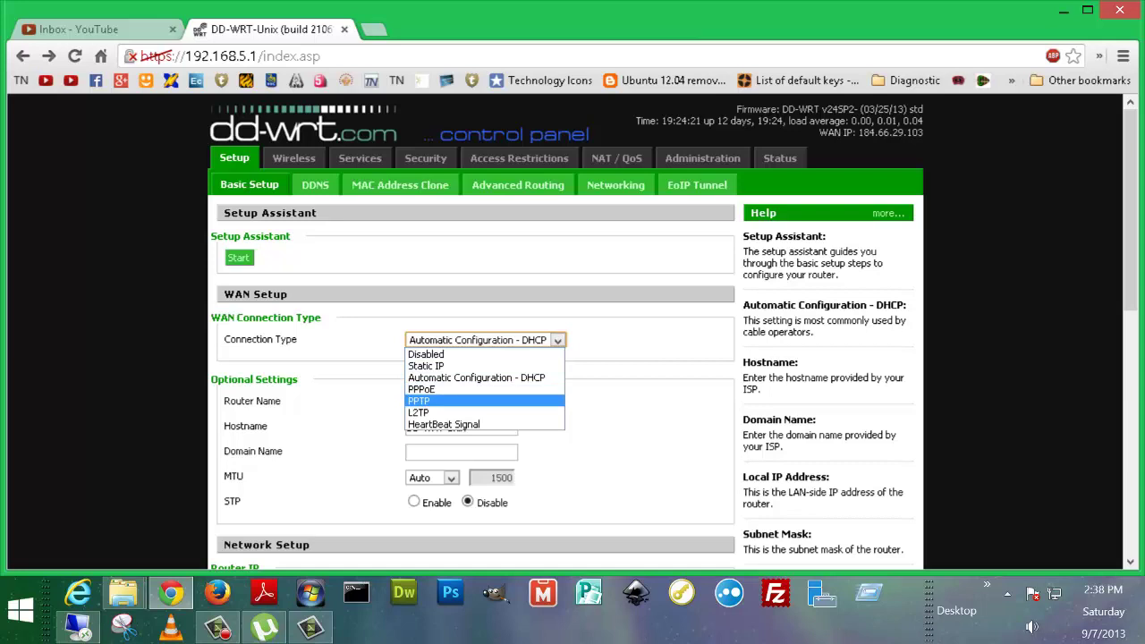
key("Down")
key("Down")
key("Up")
key("Up")
key("Down")
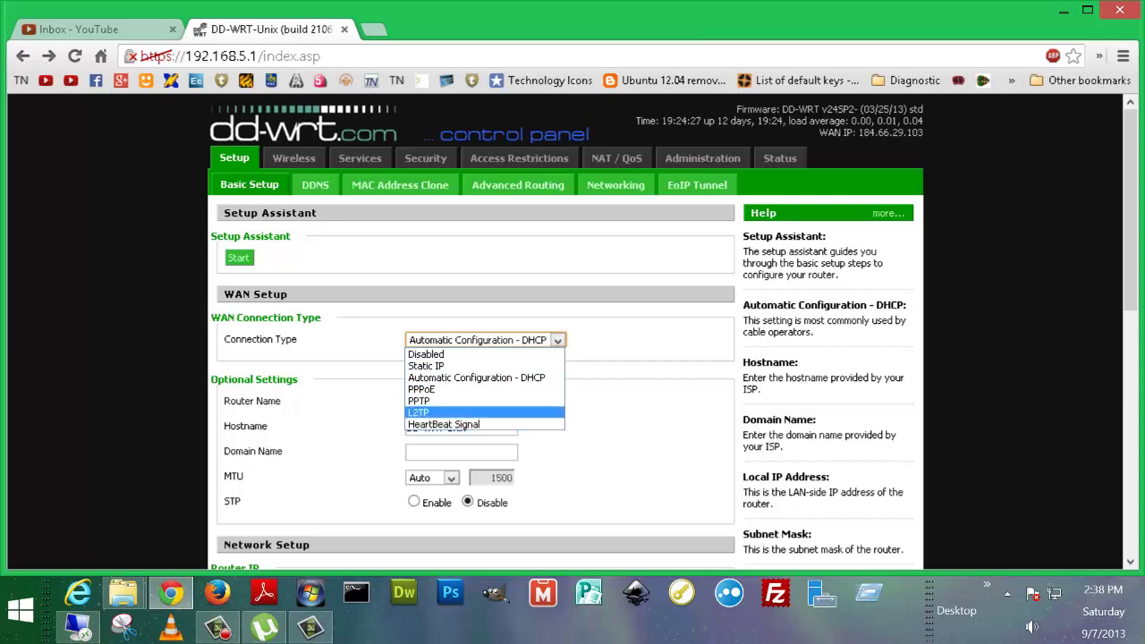
key("Down")
key("Up")
key("Up")
key("Up")
key("Up")
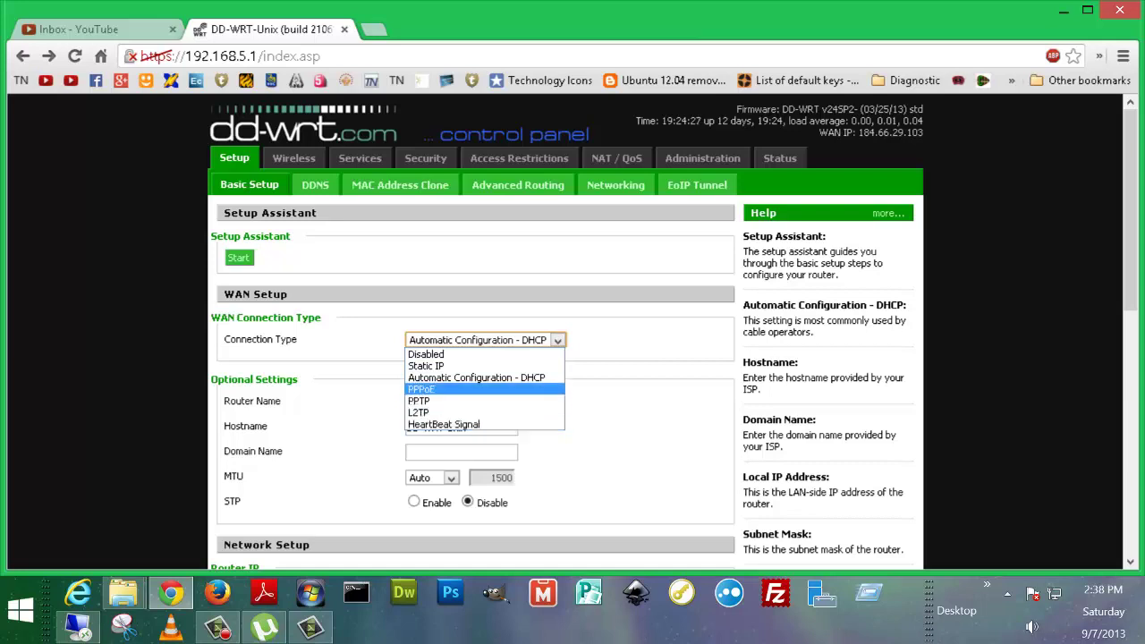
key("Return")
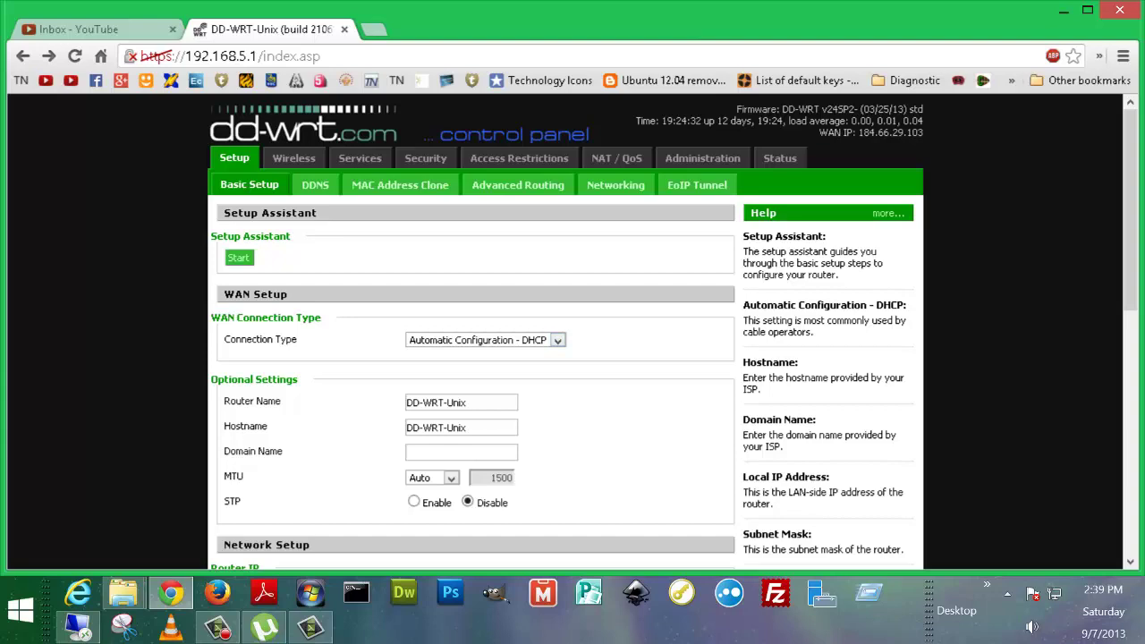
Examine the router name and other optional settings, the router IP addresses and the DHCP server settings on Basic Setup.
scroll(573, 331, "down", 2)
scroll(573, 331, "up", 2)
scroll(573, 331, "down", 1)
left_click(483, 313)
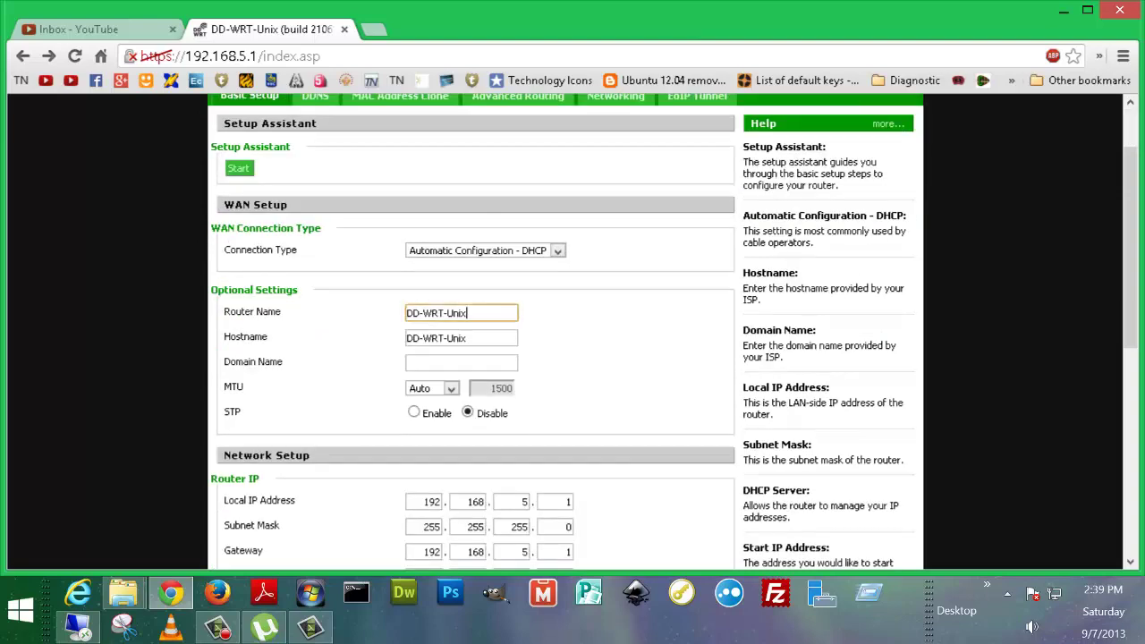
scroll(573, 331, "down", 1)
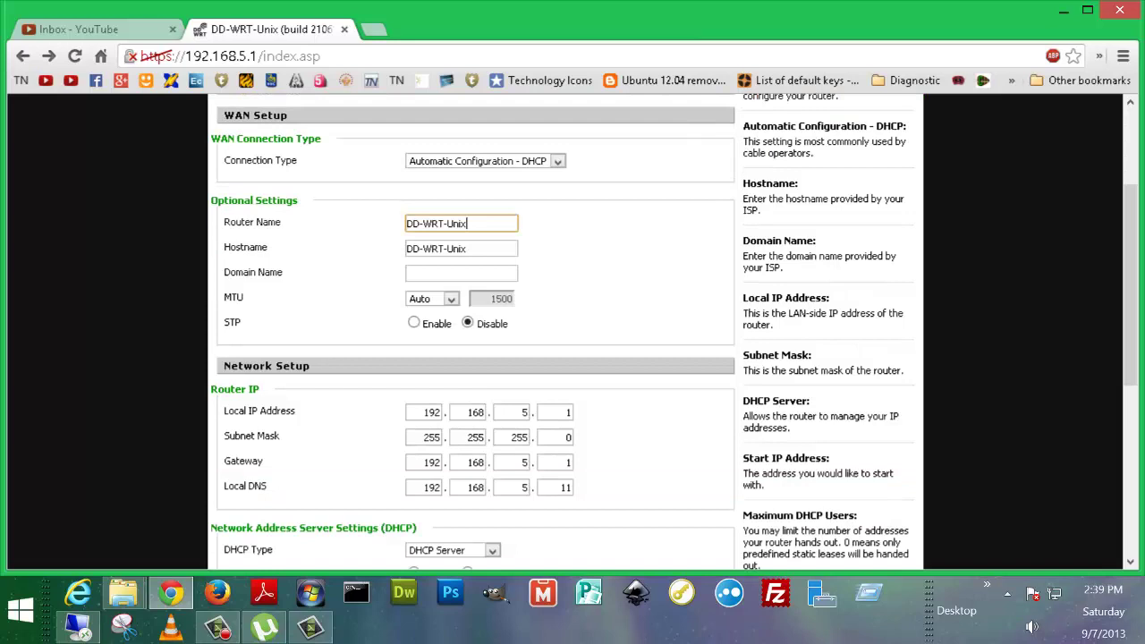
scroll(572, 331, "down", 1)
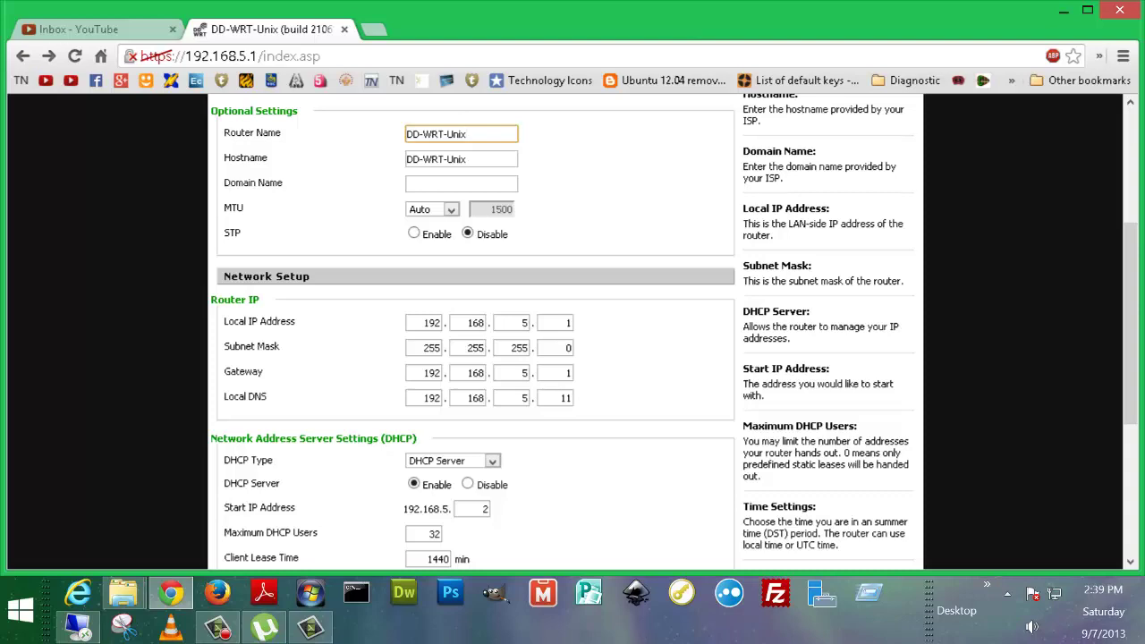
scroll(573, 331, "up", 3)
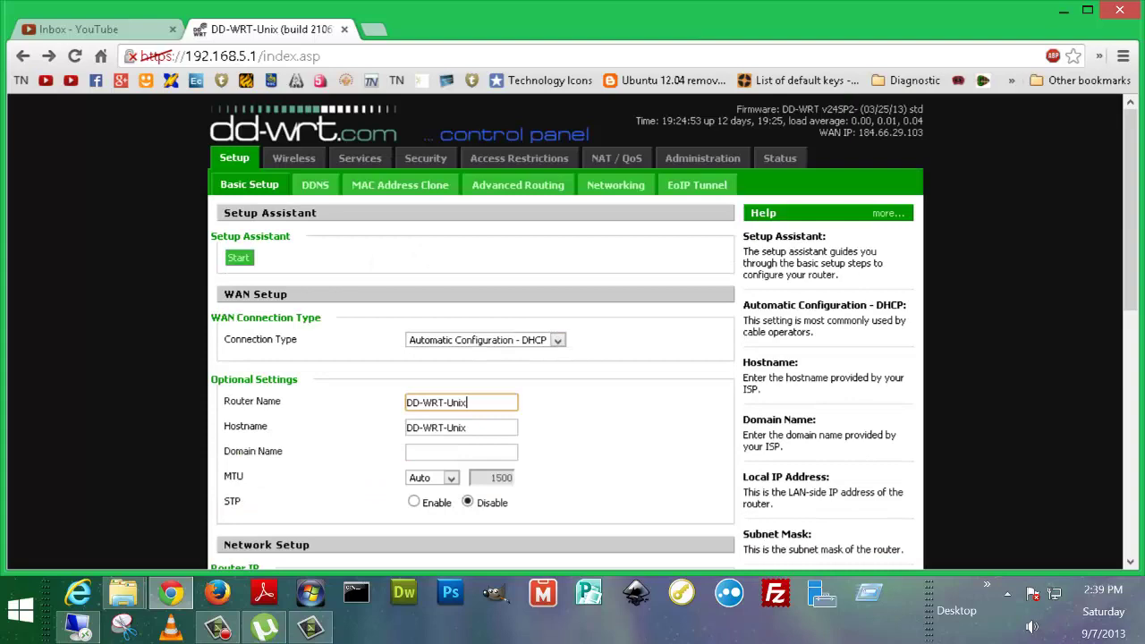
scroll(572, 331, "down", 3)
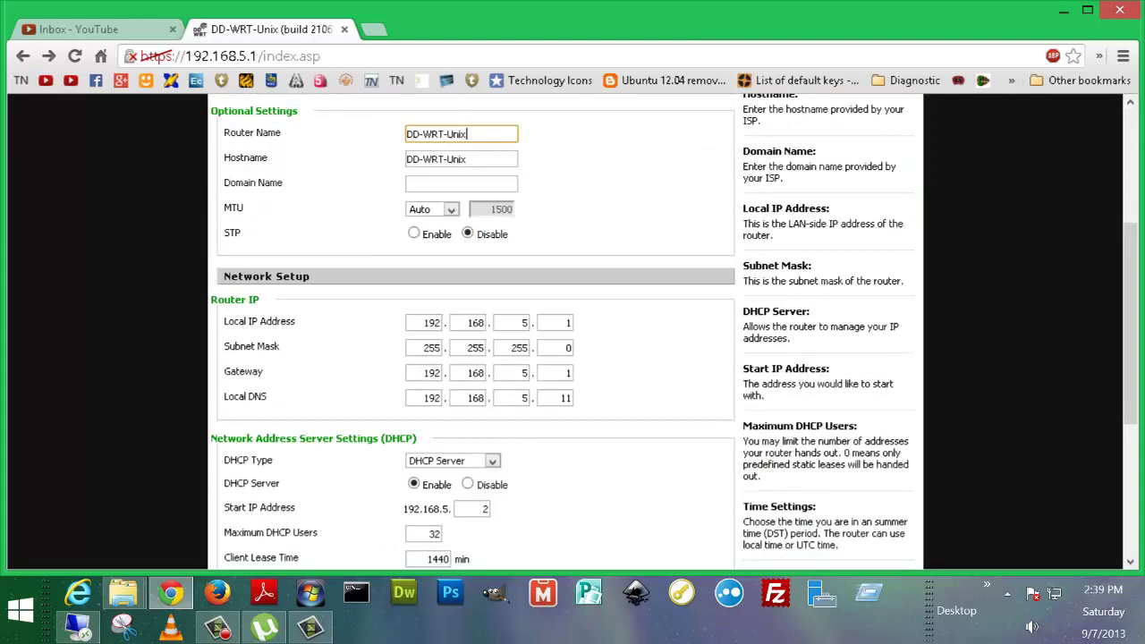
scroll(573, 331, "down", 3)
scroll(573, 331, "up", 1)
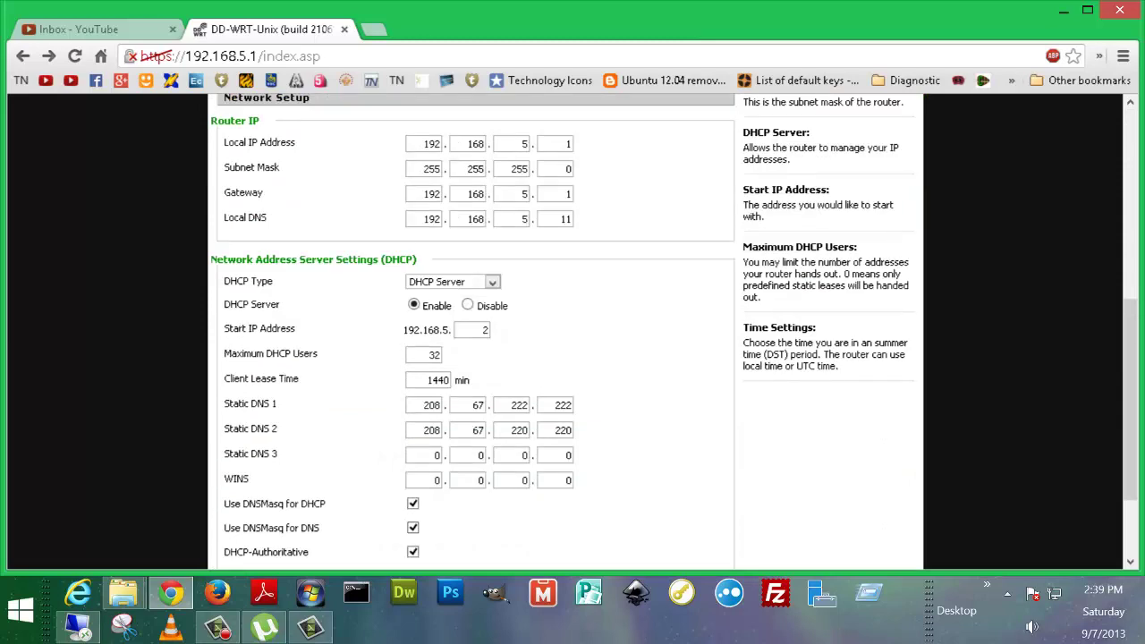
Highlight the first octet of Static DNS 1, then the first octet of Local DNS, to compare the DNS settings.
double_click(429, 405)
scroll(573, 331, "up", 1)
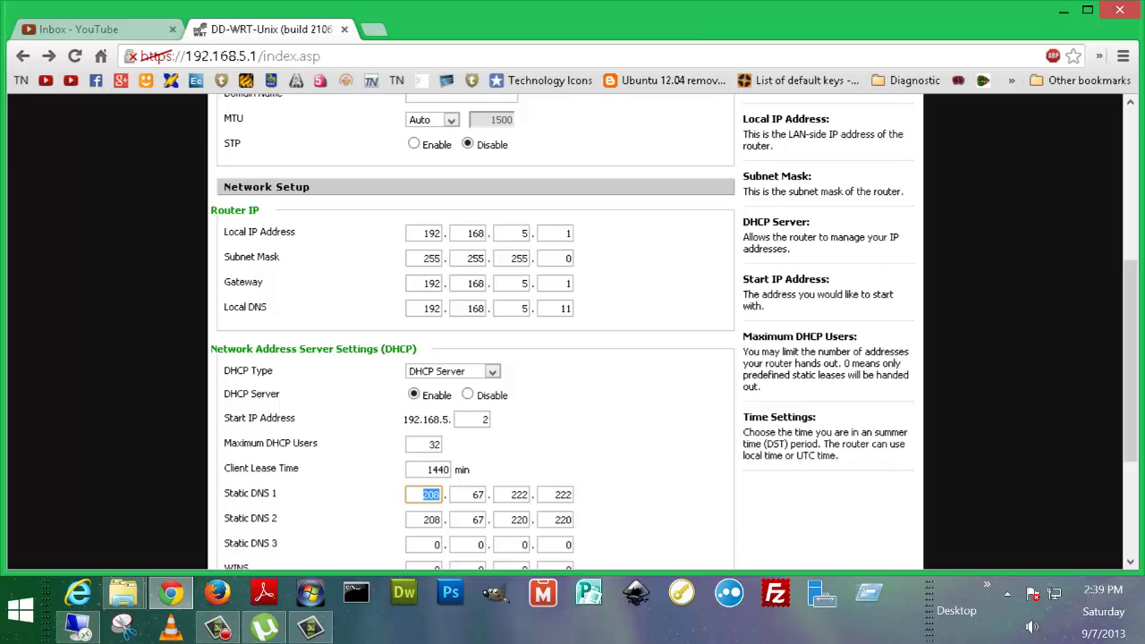
left_click(428, 307)
double_click(431, 308)
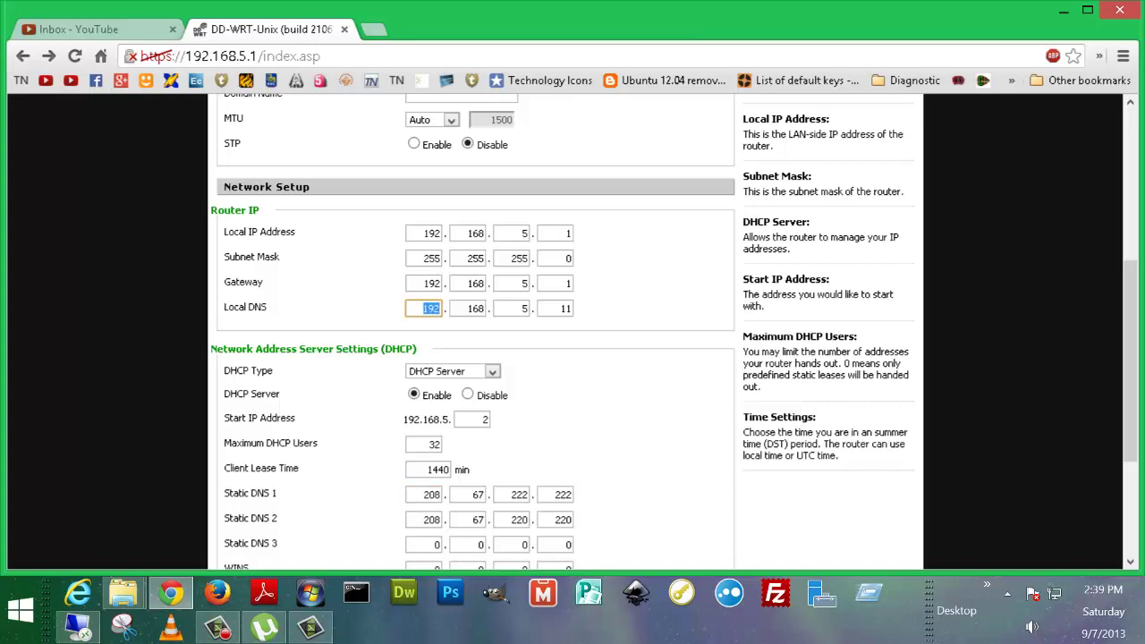
Highlight the last octets of the Local DNS and Gateway addresses on Basic Setup, and discard any changes to the page.
left_click(561, 307)
double_click(566, 308)
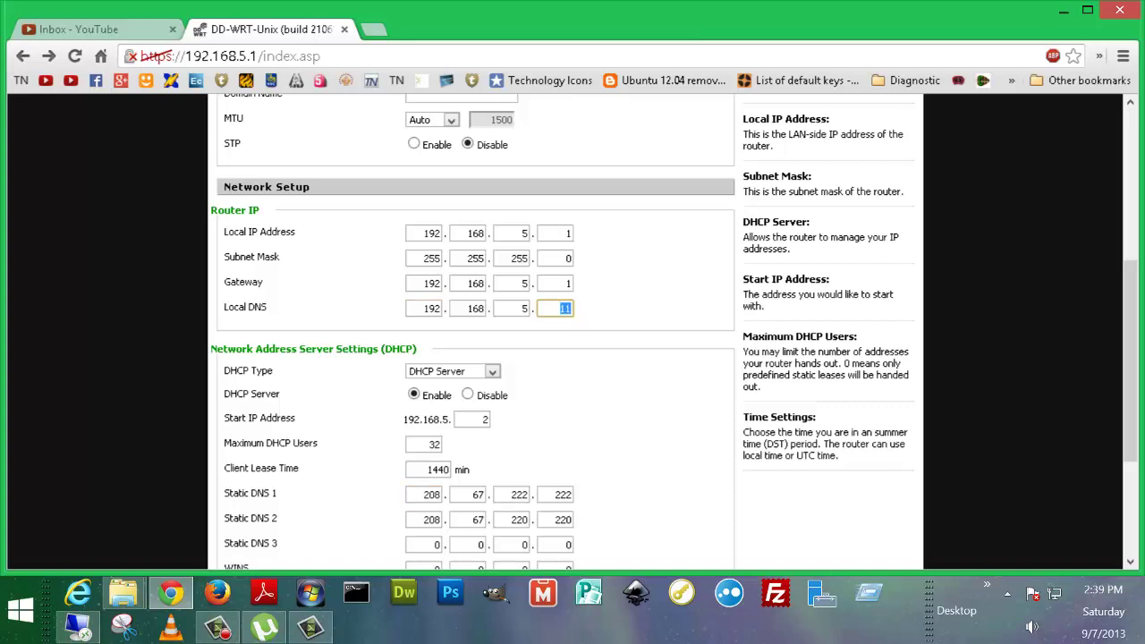
double_click(567, 284)
left_click(561, 308)
scroll(562, 308, "up", 2)
scroll(562, 307, "down", 3)
scroll(562, 308, "down", 2)
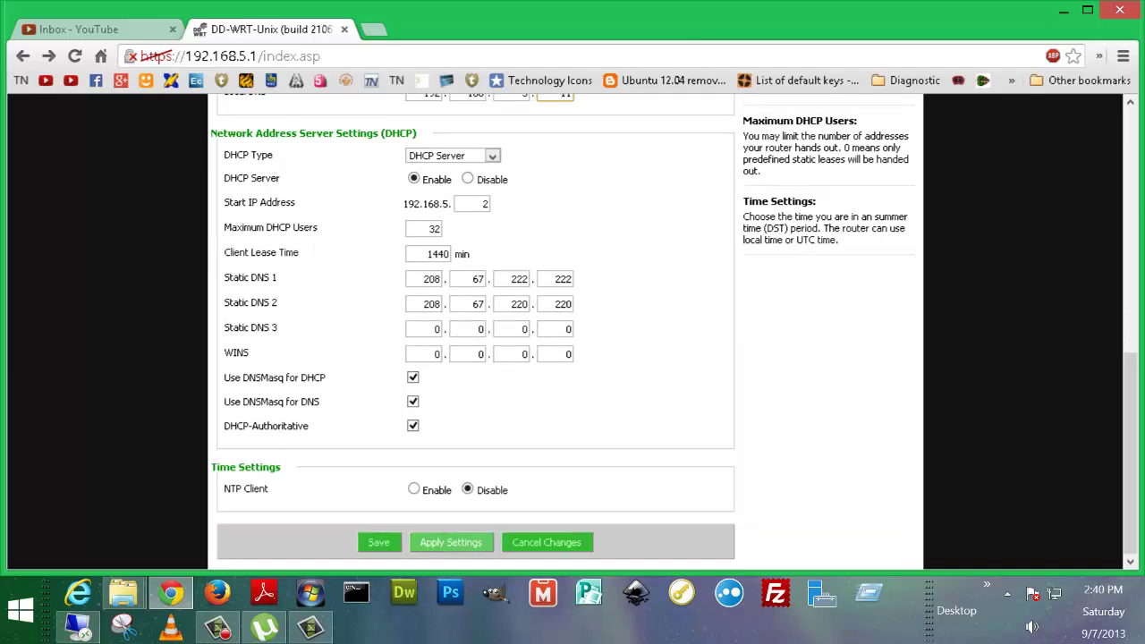
left_click(547, 542)
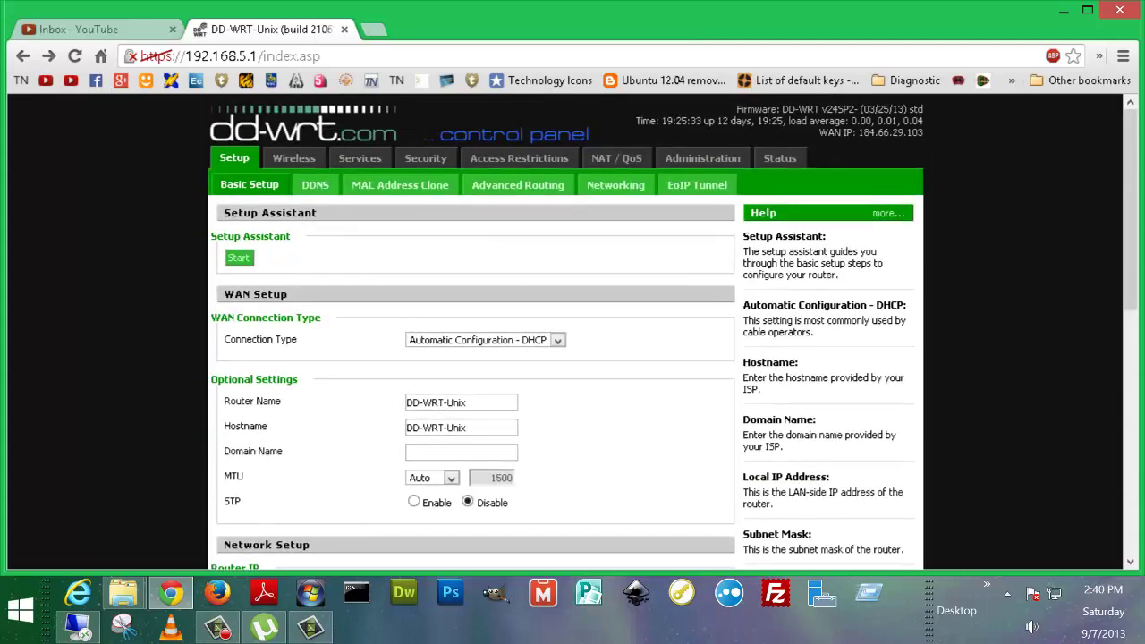
Open the DDNS page and review the available DDNS Service providers, keeping the service set to Disable.
left_click(315, 184)
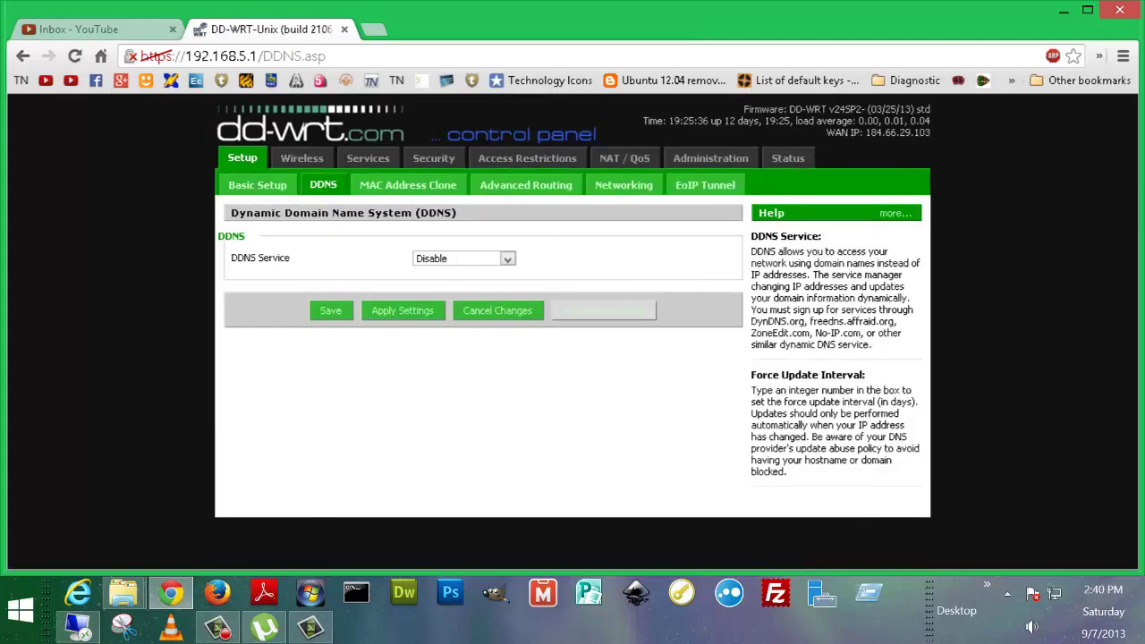
left_click(507, 259)
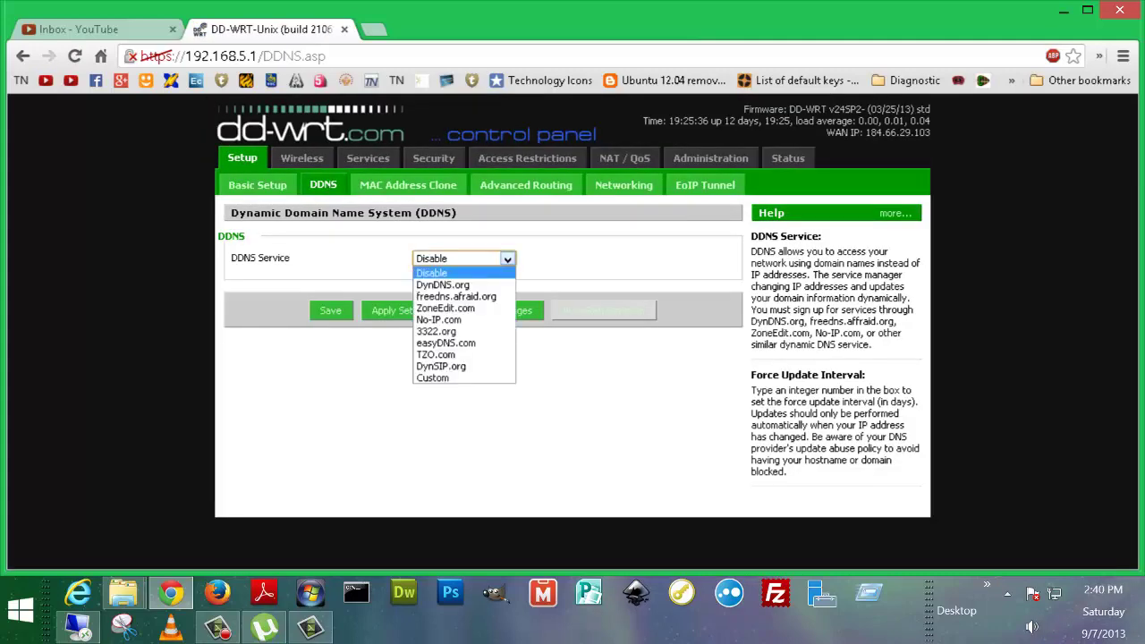
left_click(507, 258)
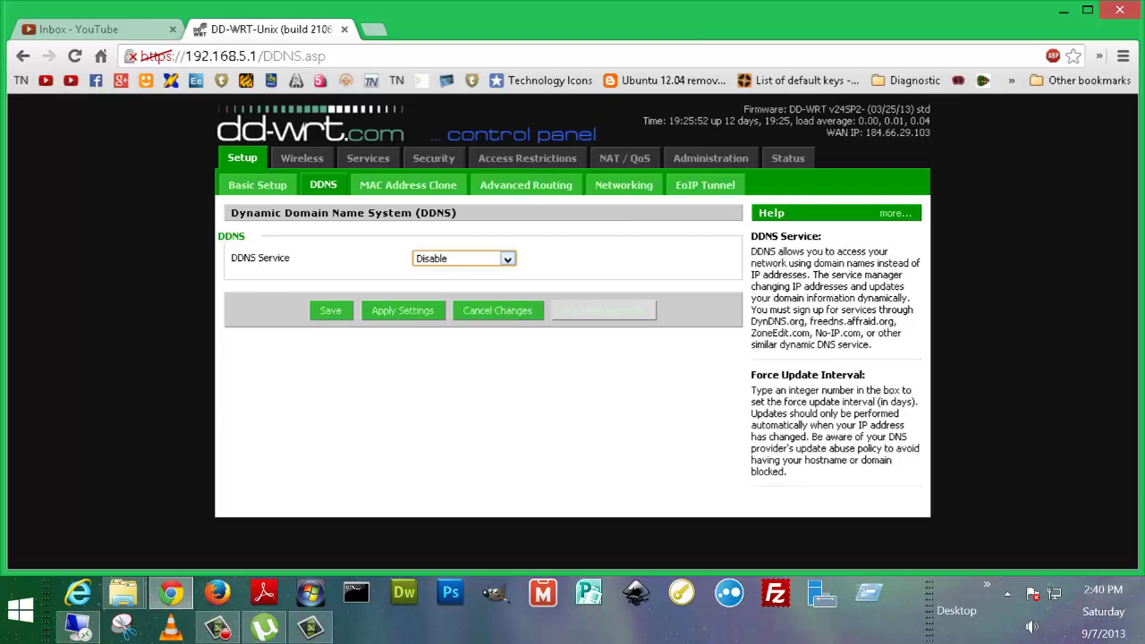
left_click(507, 258)
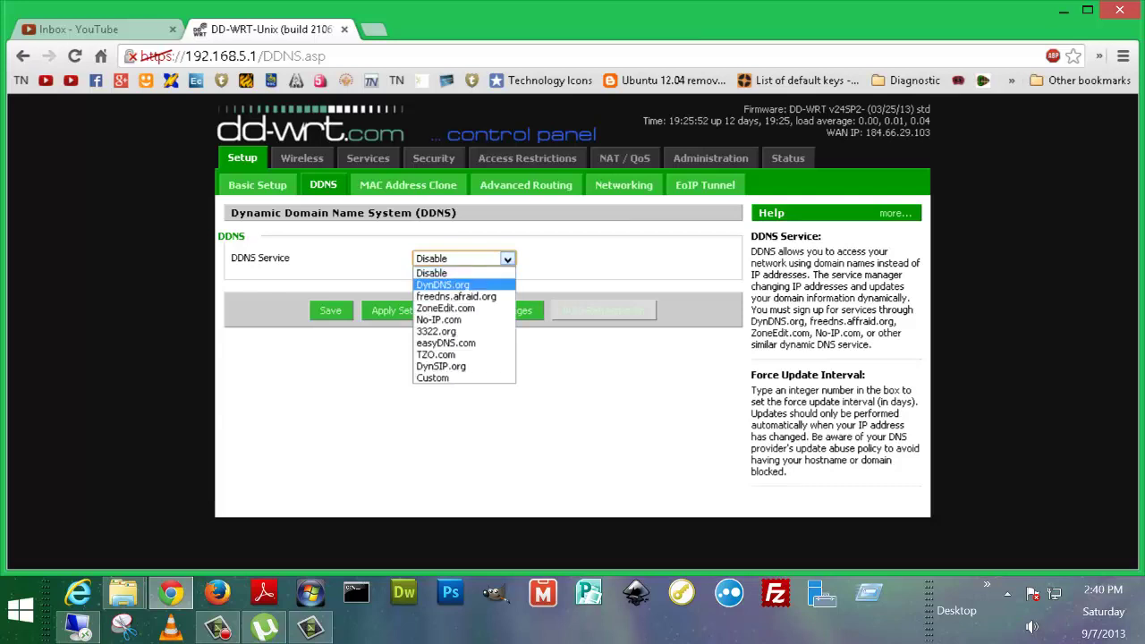
key("Up")
key("Return")
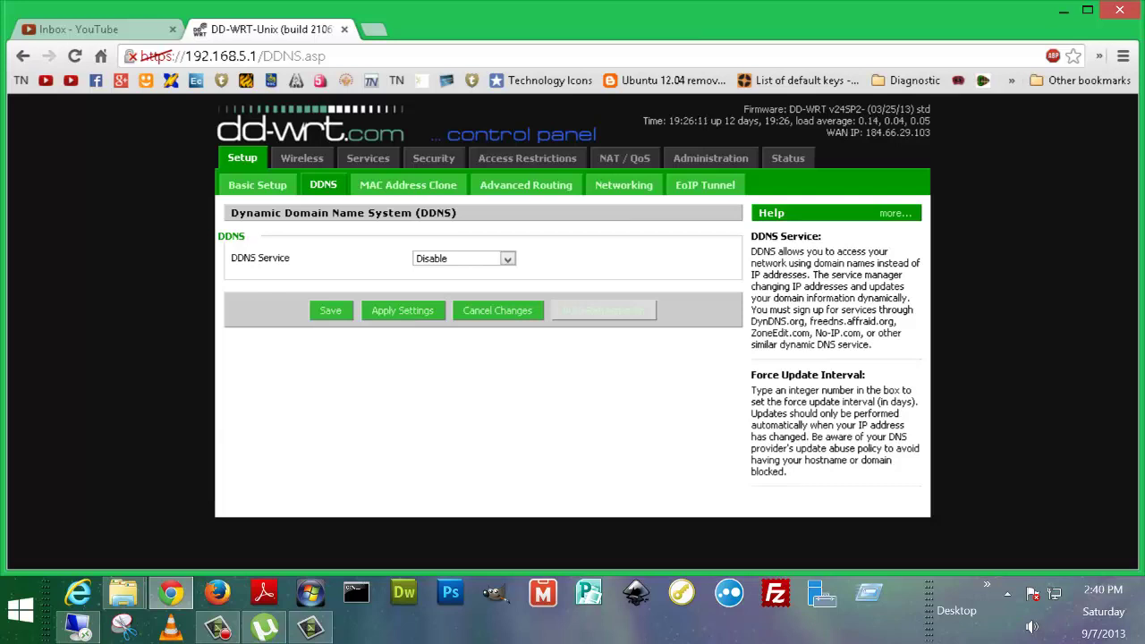
Highlight part of the router's WAN IP in the page header and review the DDNS Service providers again without choosing one.
left_click_drag(866, 134, 900, 133)
left_click(936, 133)
left_click(900, 133)
left_click(464, 258)
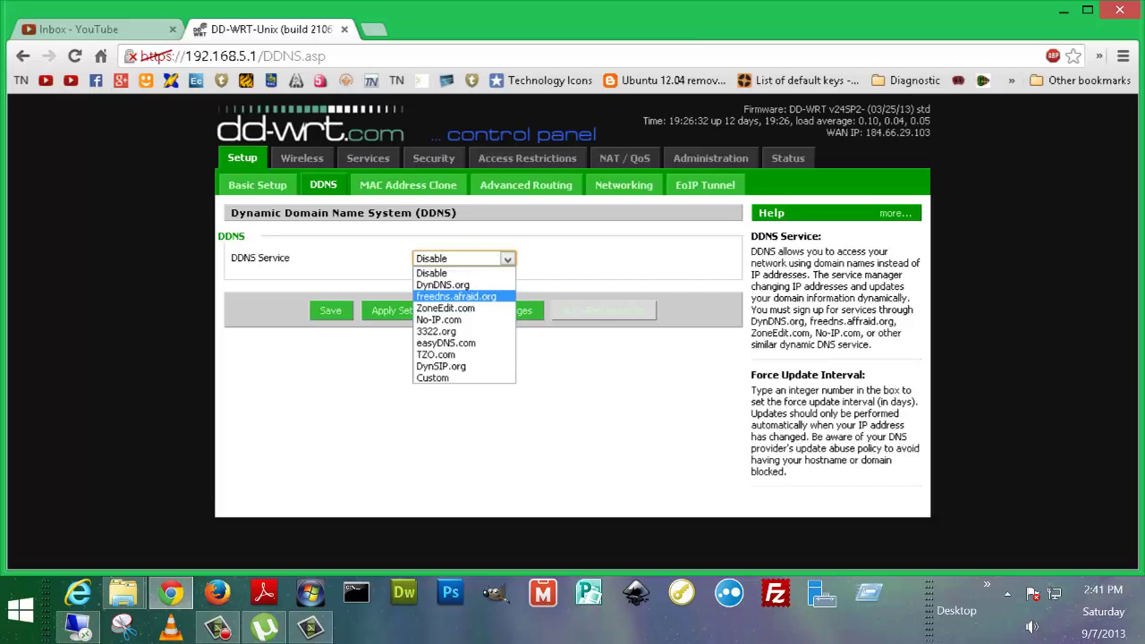
key("Escape")
View the MAC Address Clone page and review the Operating Mode options on Advanced Routing, keeping Gateway.
left_click(408, 184)
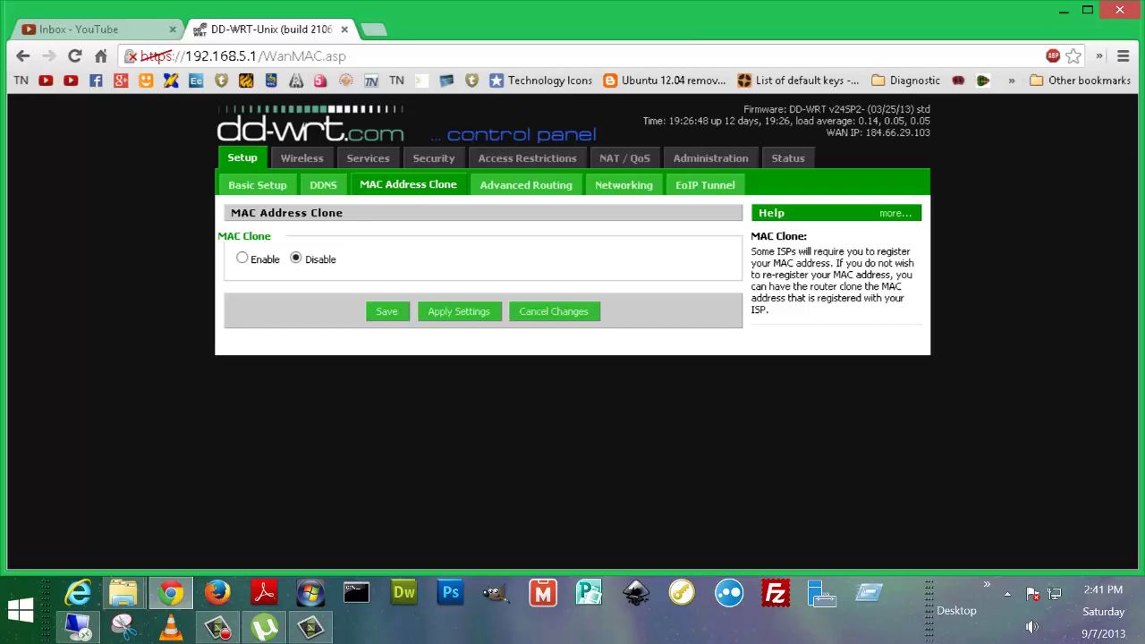
left_click(526, 184)
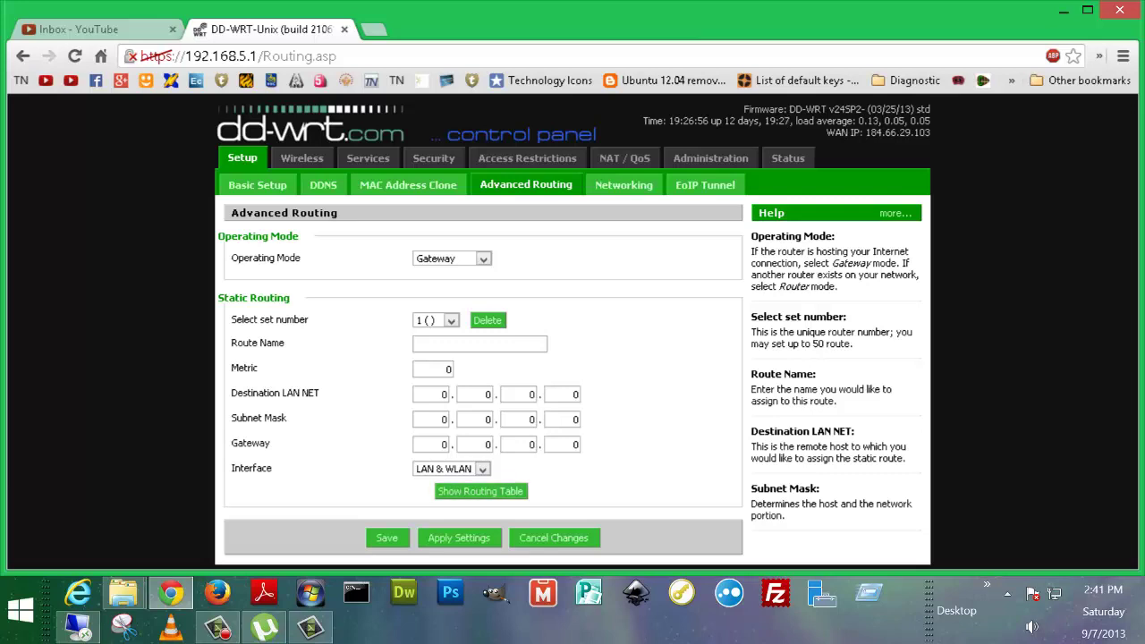
left_click(483, 259)
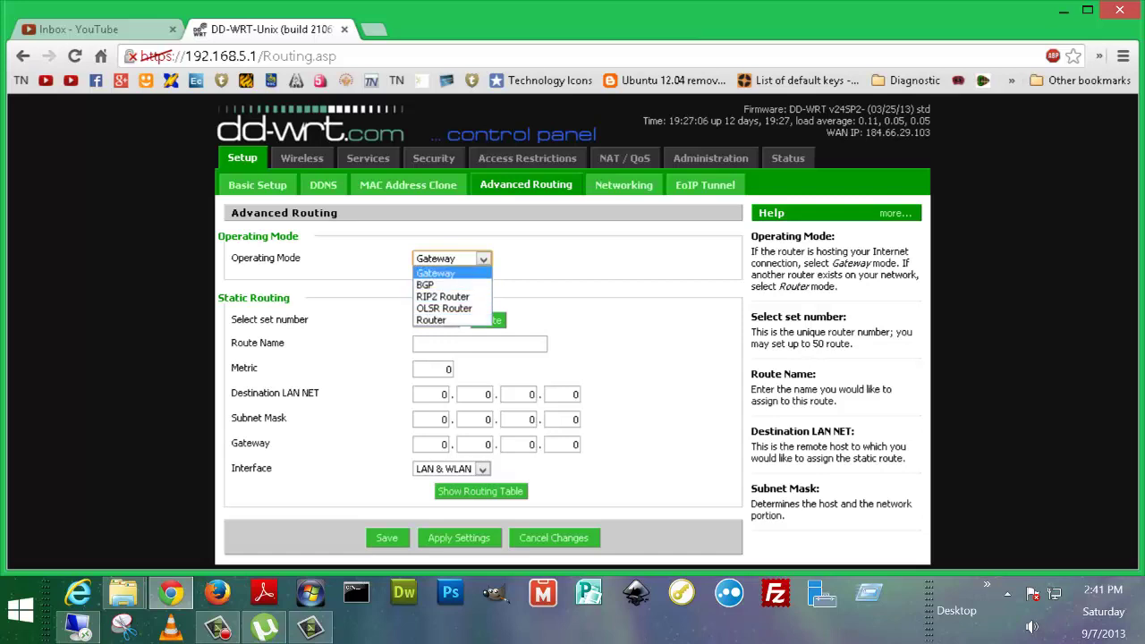
key("Return")
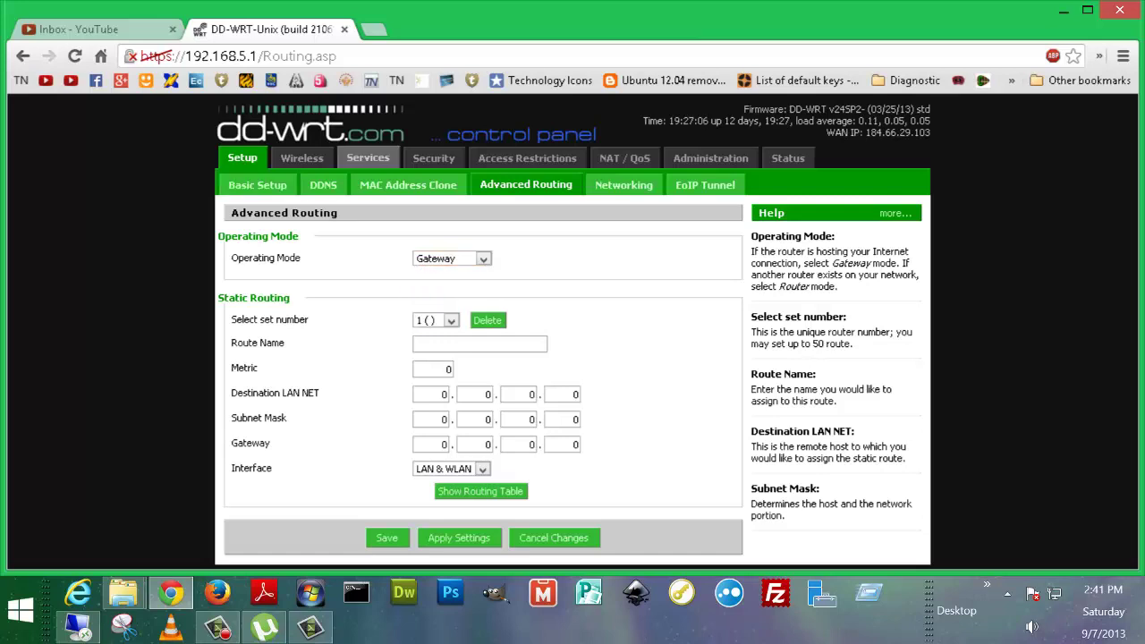
Open the Networking page and look through its VLAN Tagging, Bridging and Bonding sections.
left_click(623, 184)
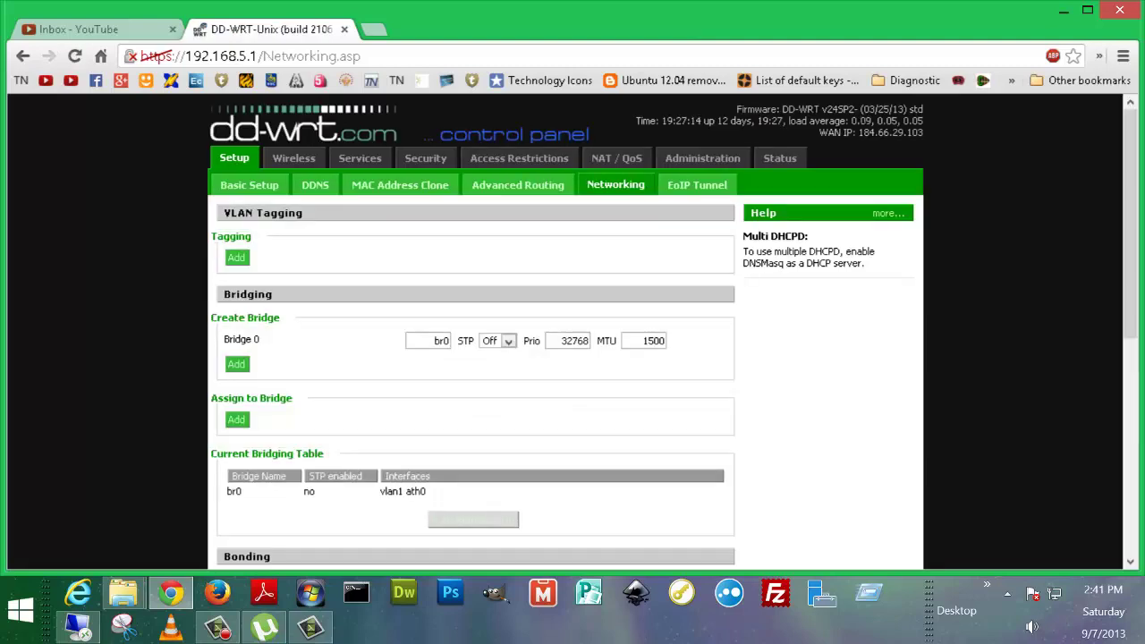
scroll(572, 331, "down", 3)
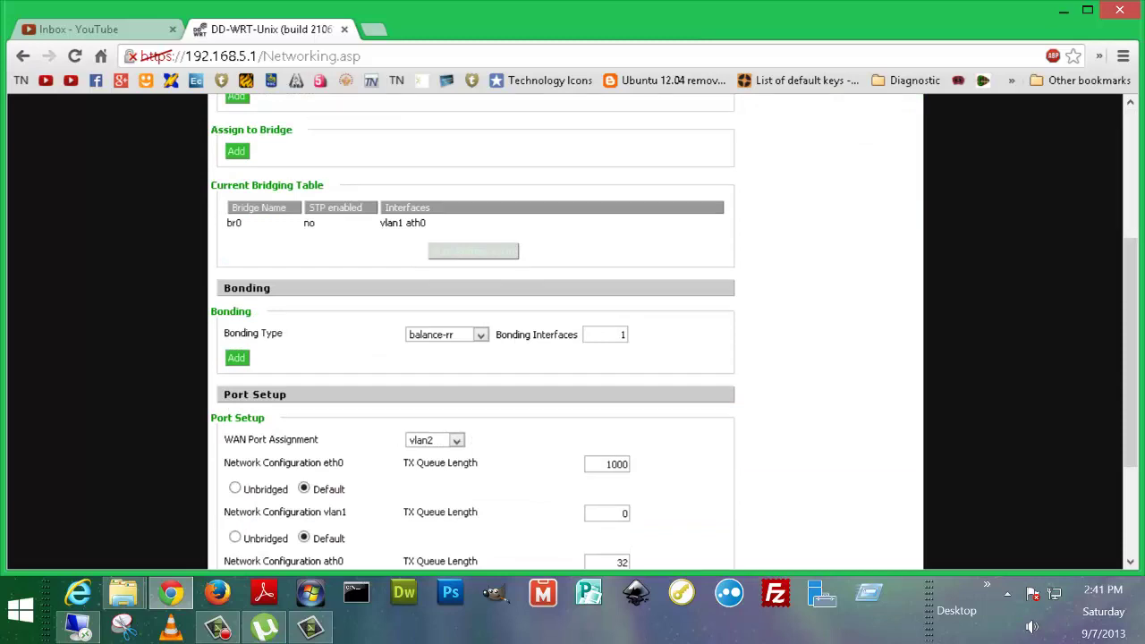
scroll(572, 331, "down", 1)
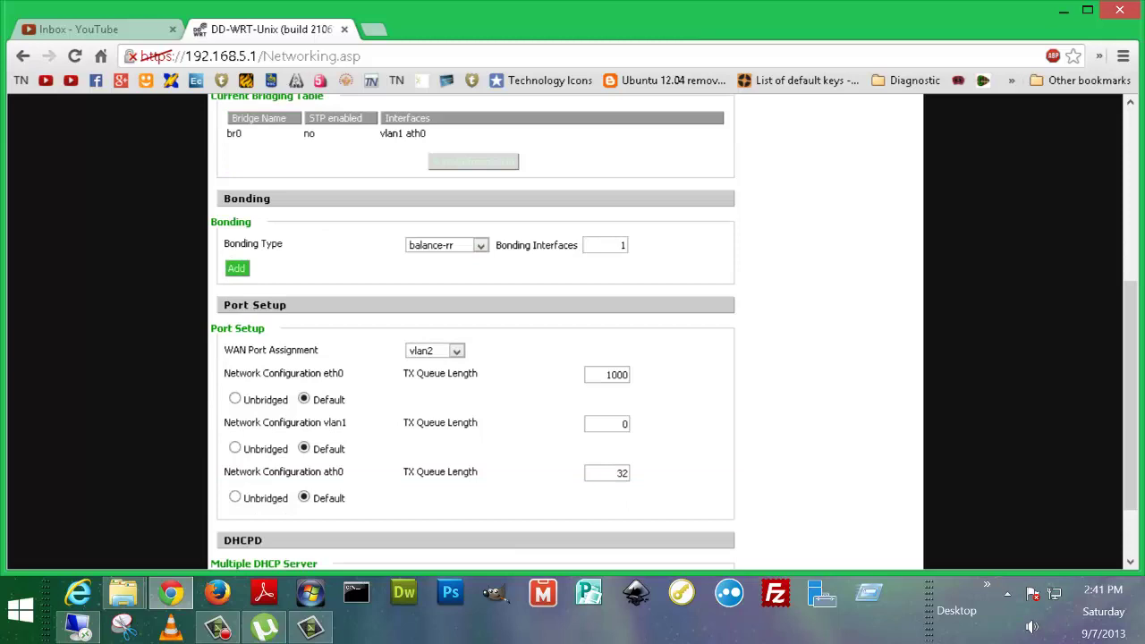
Examine the WAN Port Assignment and eth0 TX Queue Length under Port Setup, and try adding a Multiple DHCP Server entry.
left_click(617, 374)
double_click(617, 374)
left_click(457, 351)
left_click(457, 351)
left_click_drag(409, 373, 583, 374)
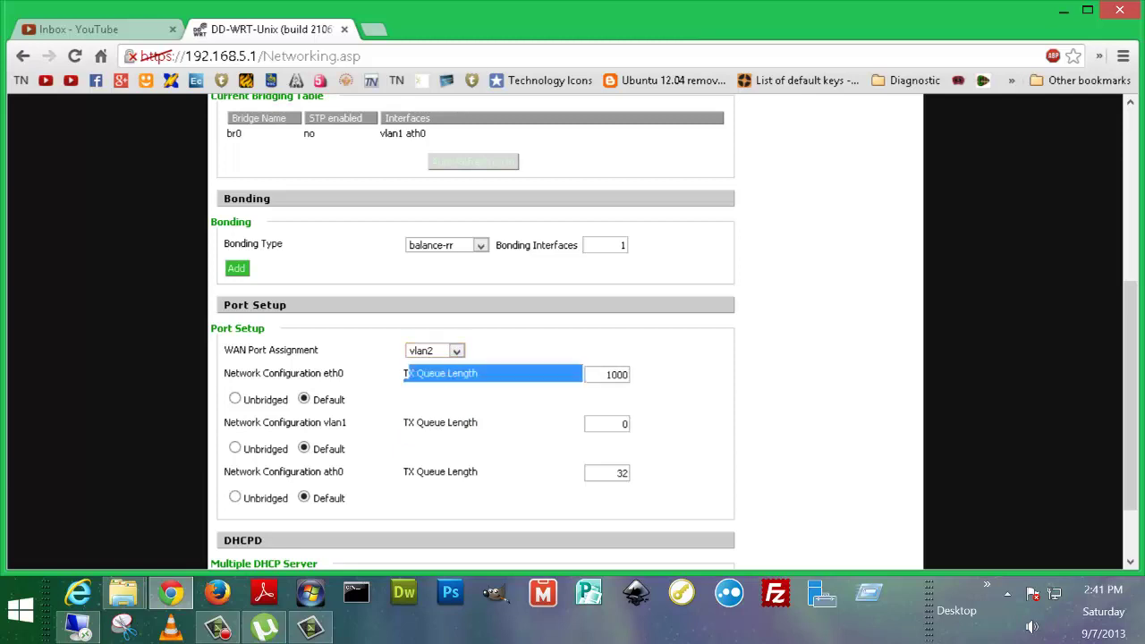
left_click(407, 374)
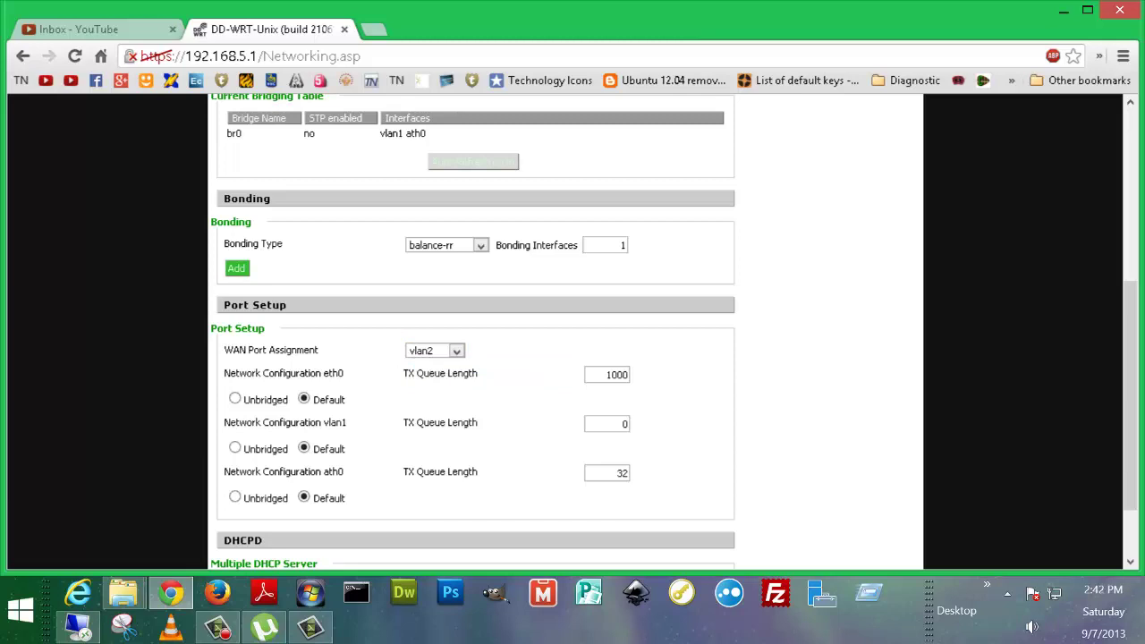
scroll(476, 331, "down", 1)
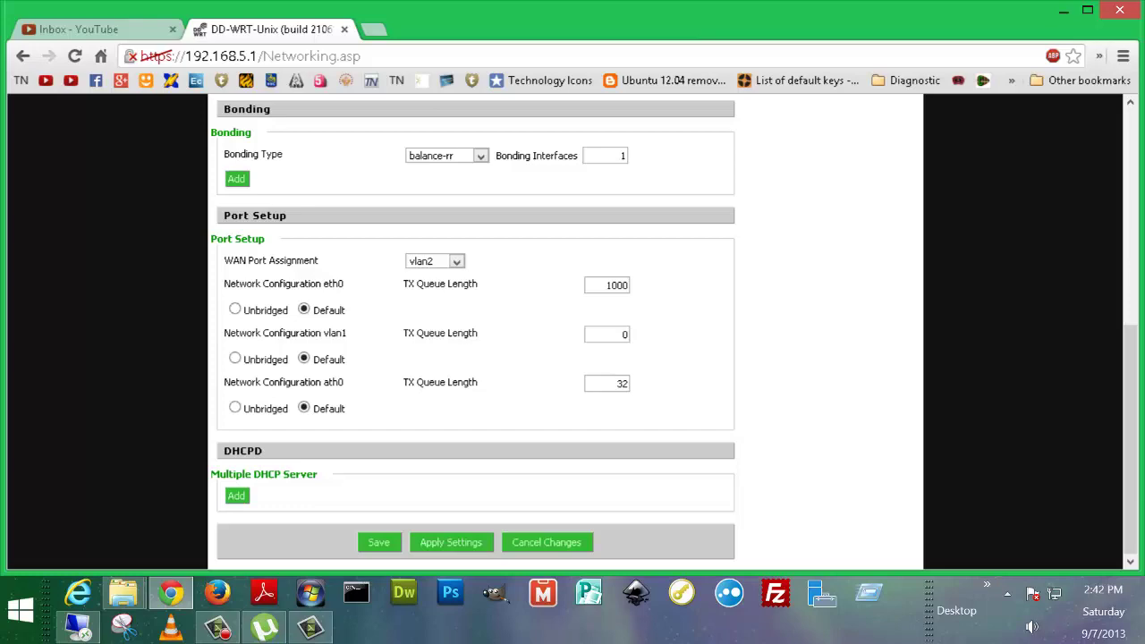
left_click(236, 496)
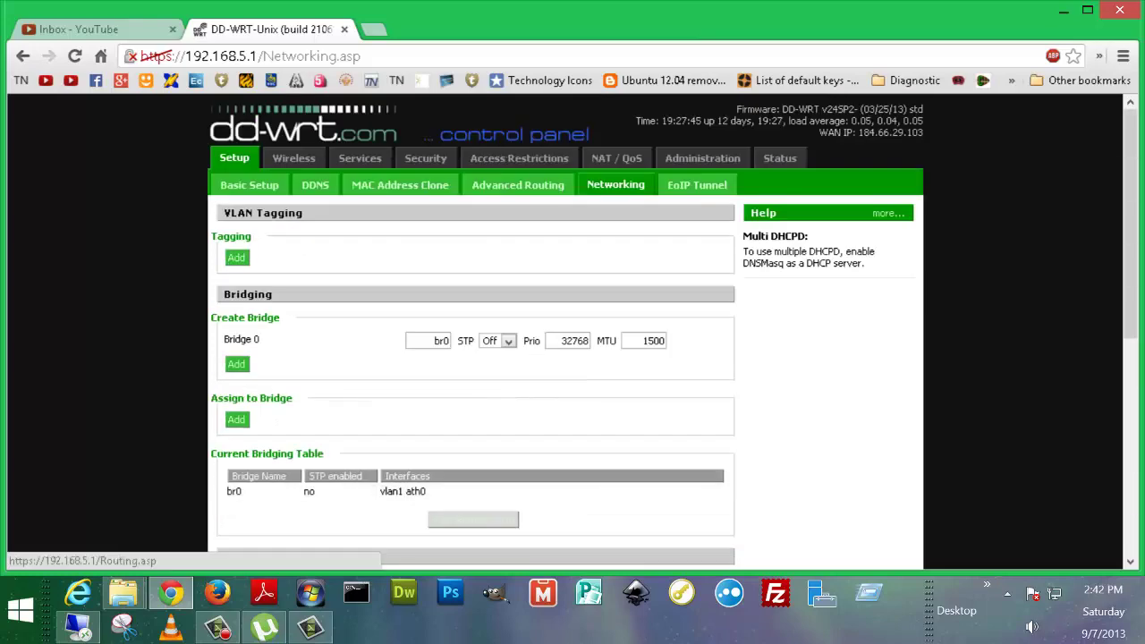
Open the EoIP Tunnel page and look through the Ethernet Over IP tunnel entries.
left_click(697, 185)
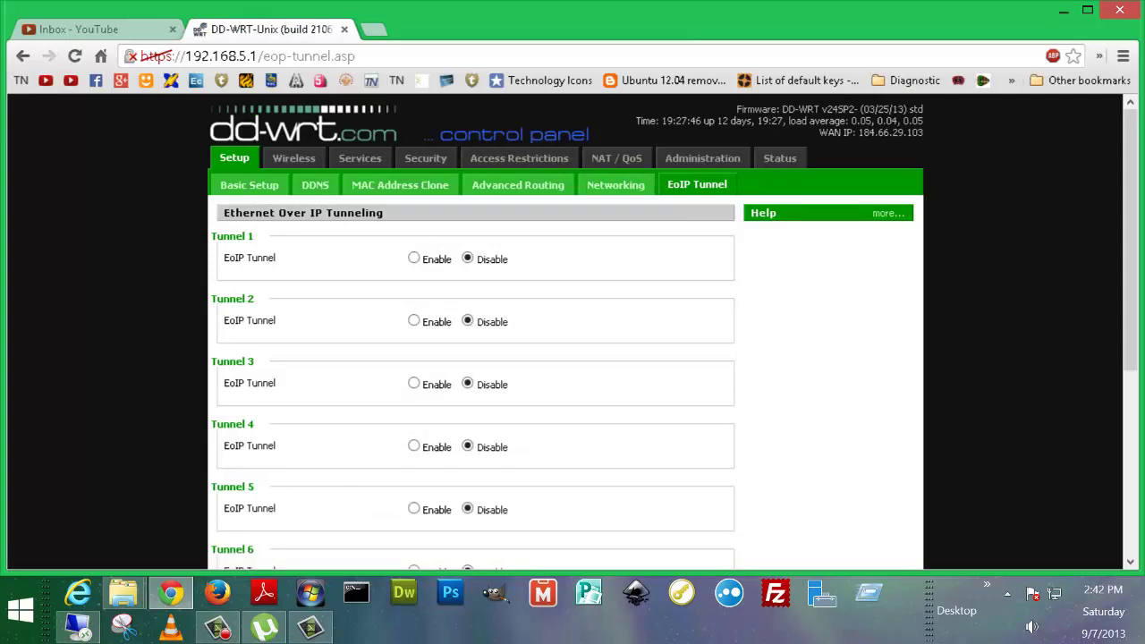
scroll(573, 331, "down", 4)
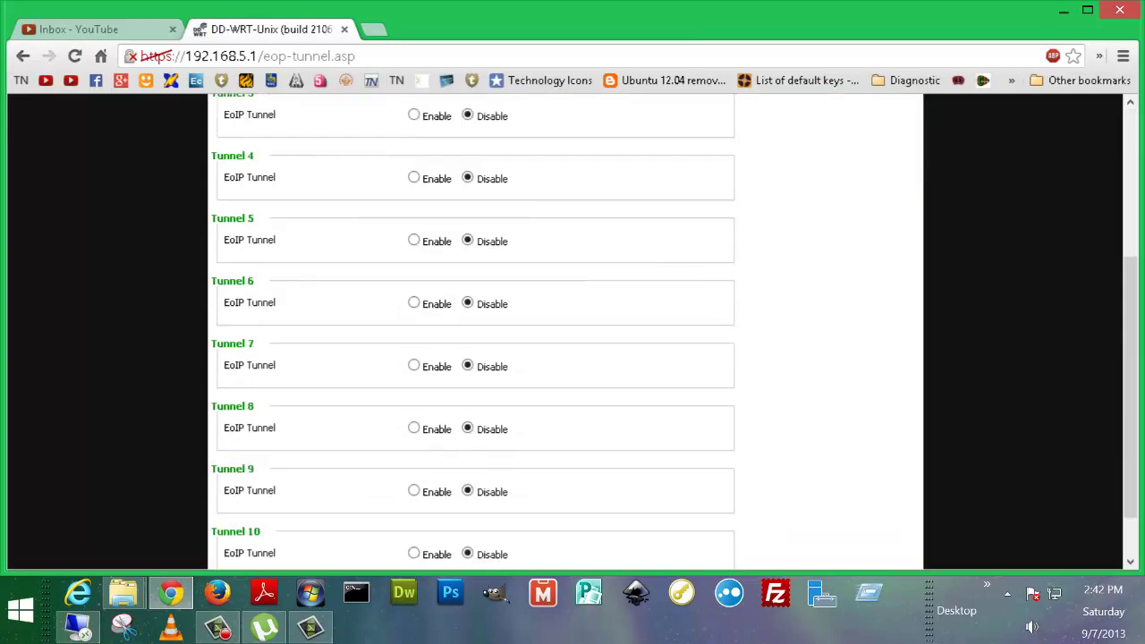
scroll(573, 331, "up", 5)
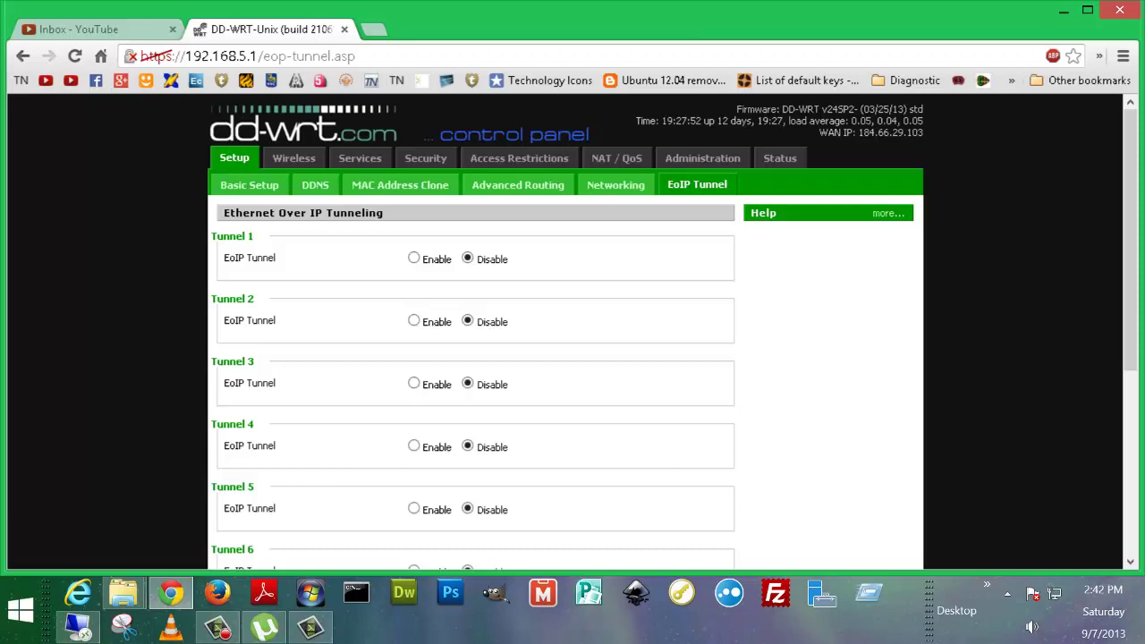
Highlight the Wireless Network Name (SSID) on the wireless Basic Settings page, and view the SuperChannel page.
left_click(294, 157)
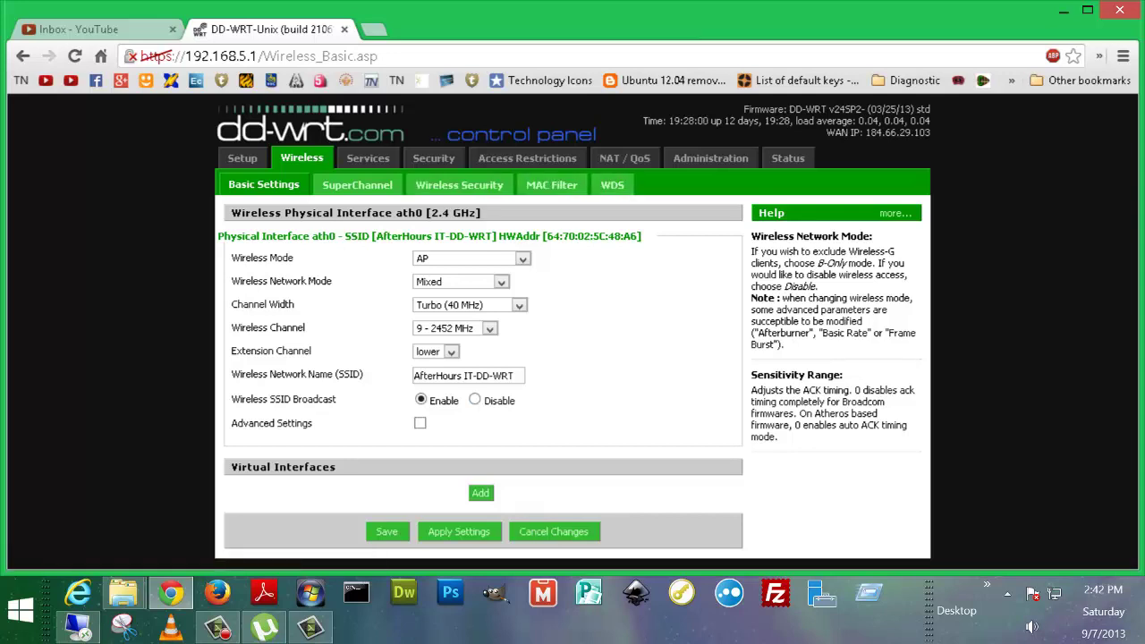
left_click_drag(517, 376, 412, 376)
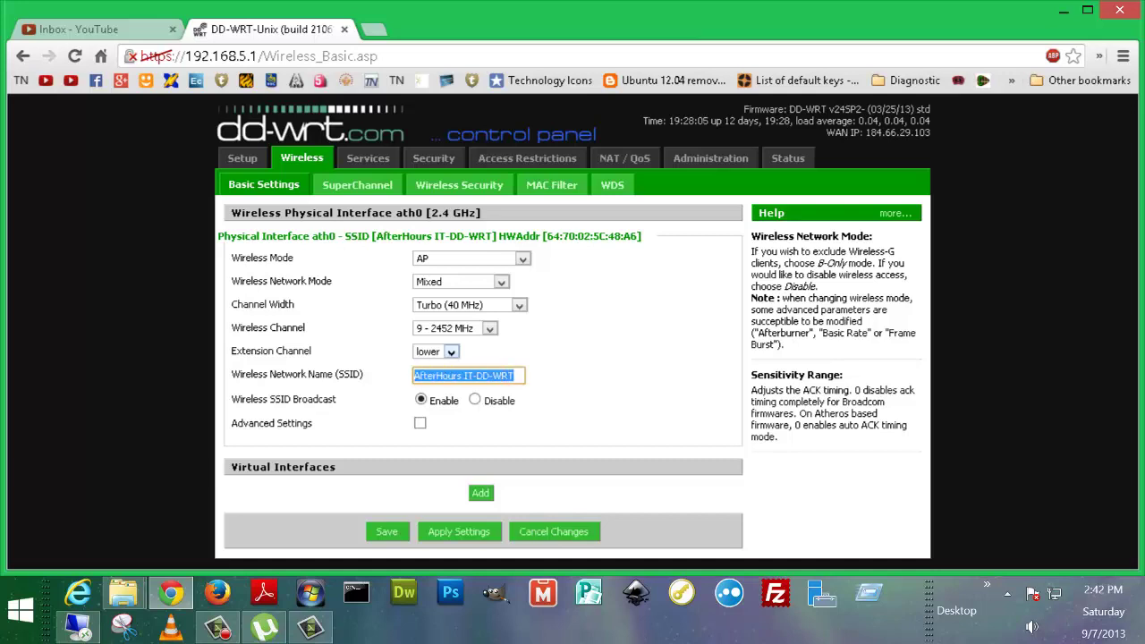
key("shift+Tab")
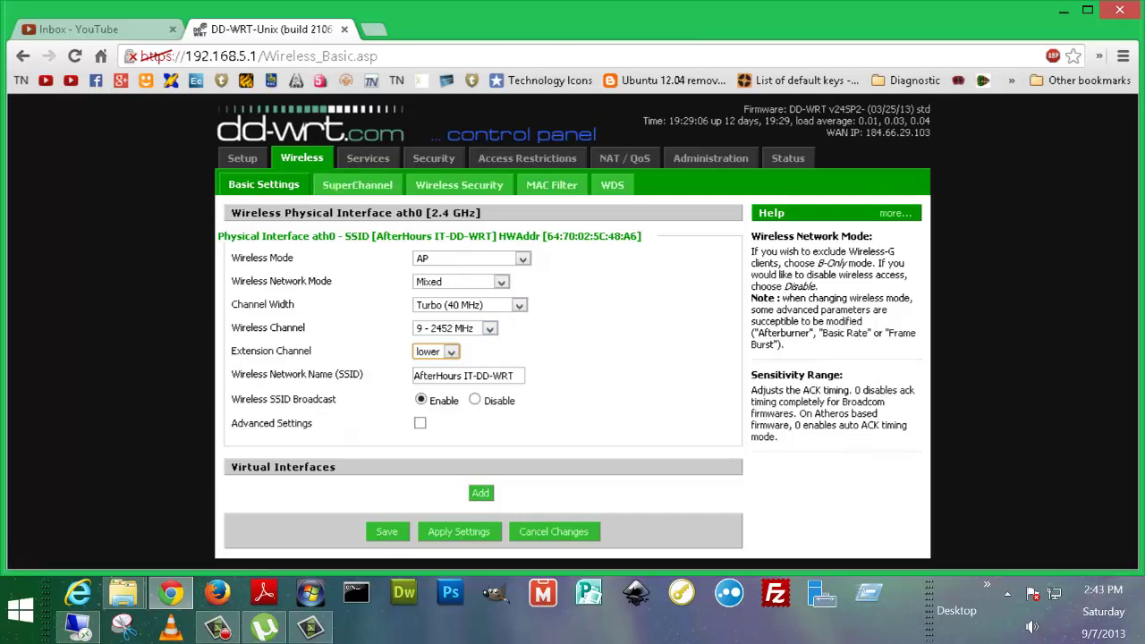
left_click(357, 185)
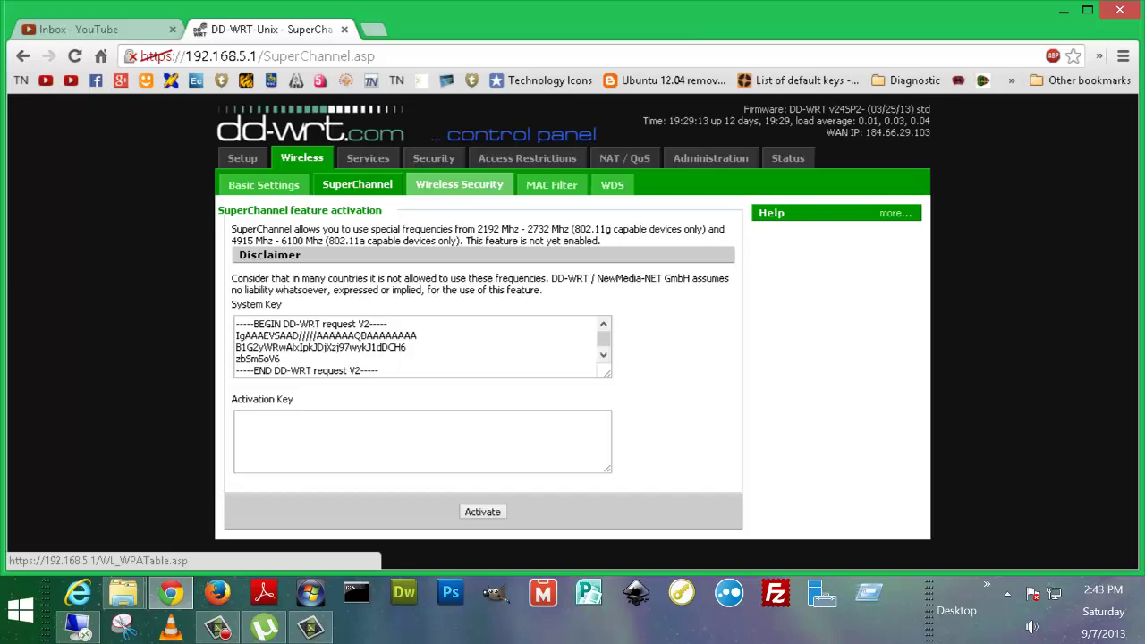
Open the Wireless Security page and search Google for "tkip" in a new browser tab.
left_click(459, 184)
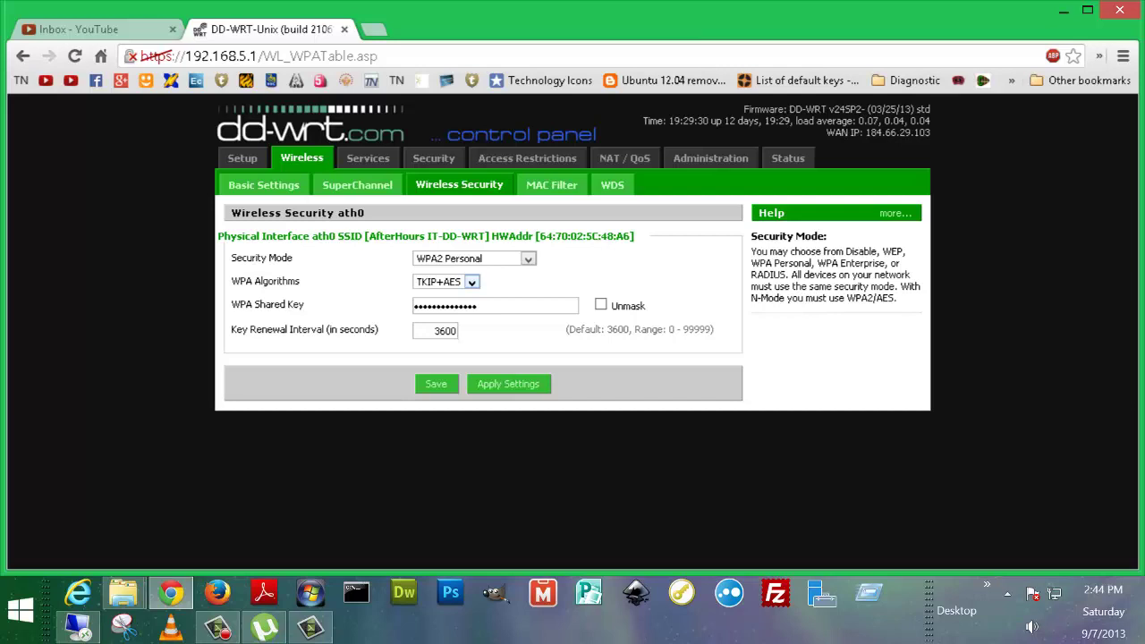
key("ctrl+t")
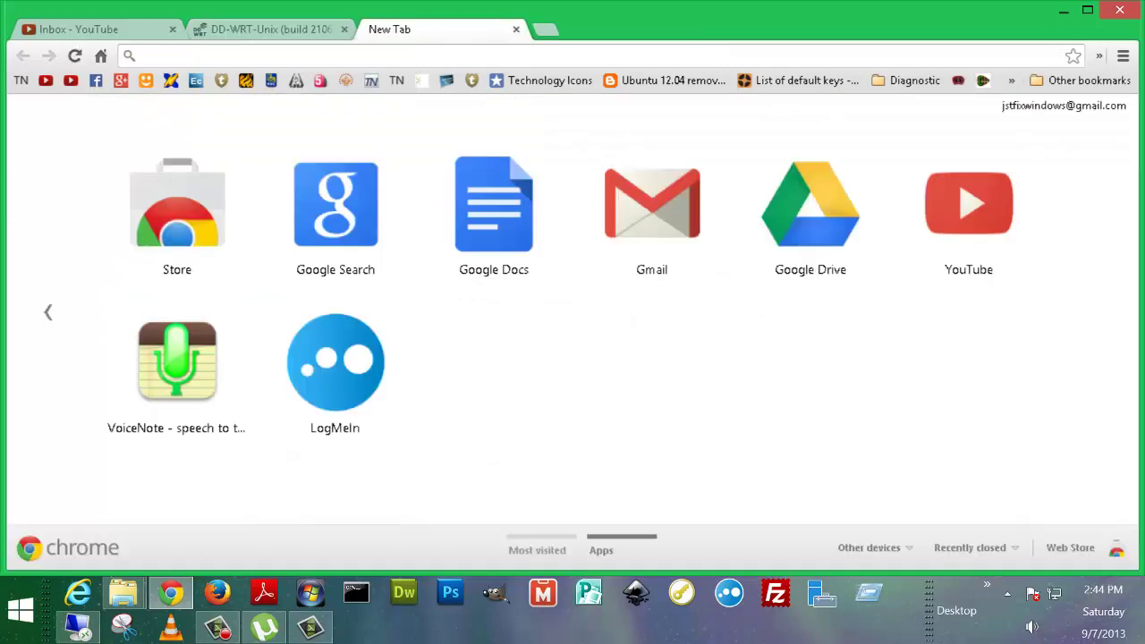
type("tkip")
key("Return")
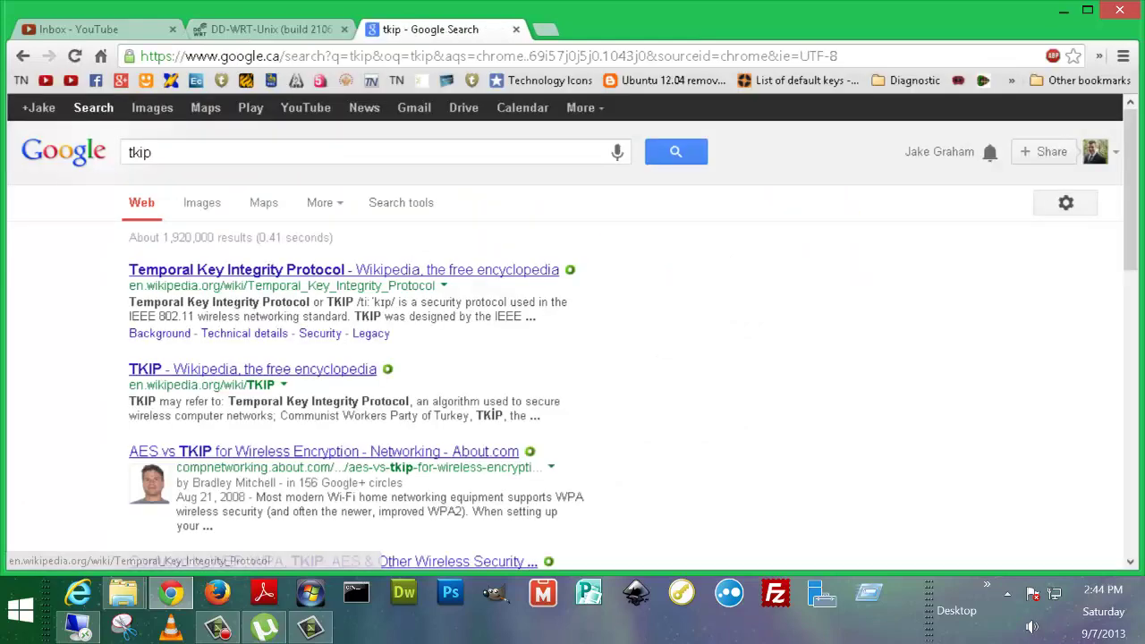
Return to the router's Wireless Security page and review the WPA Algorithms options without changing the selection.
left_click(270, 30)
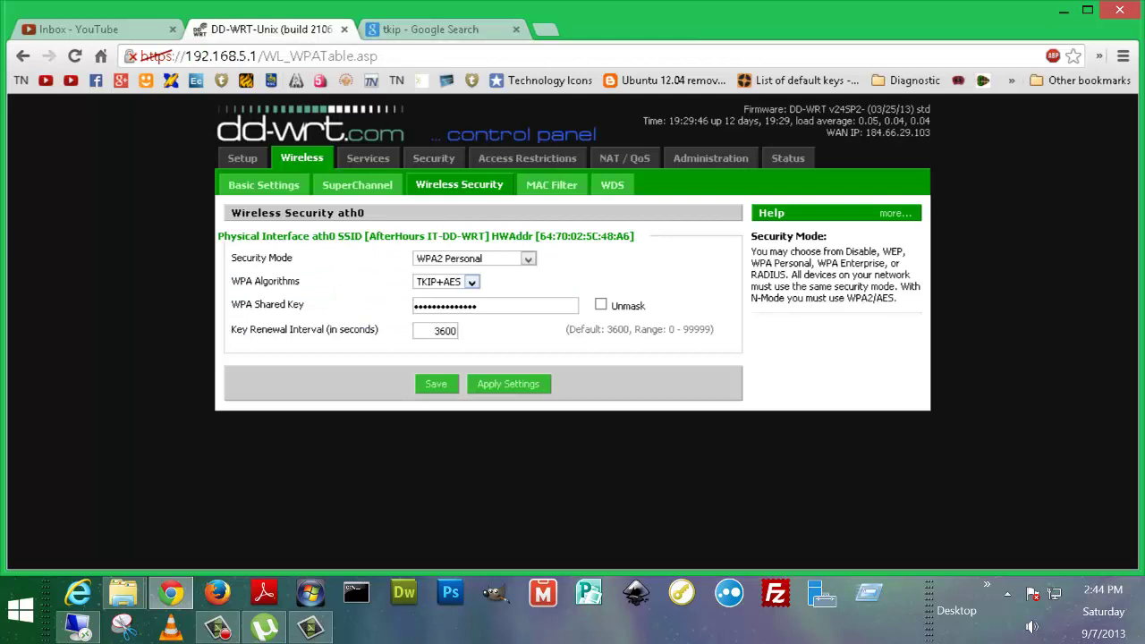
left_click(471, 282)
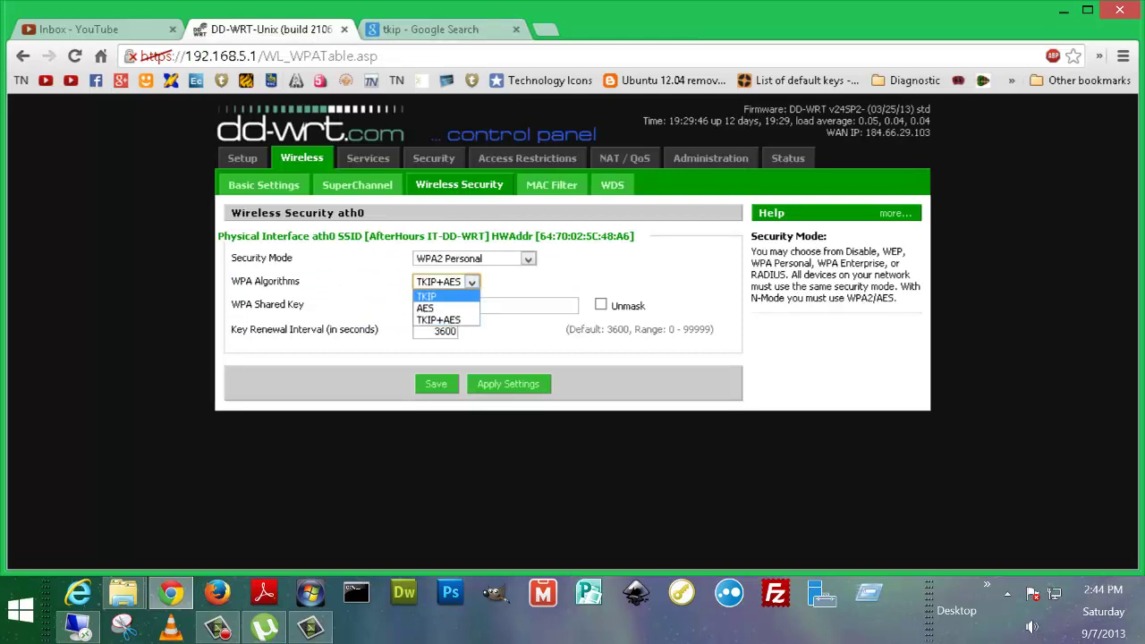
key("Escape")
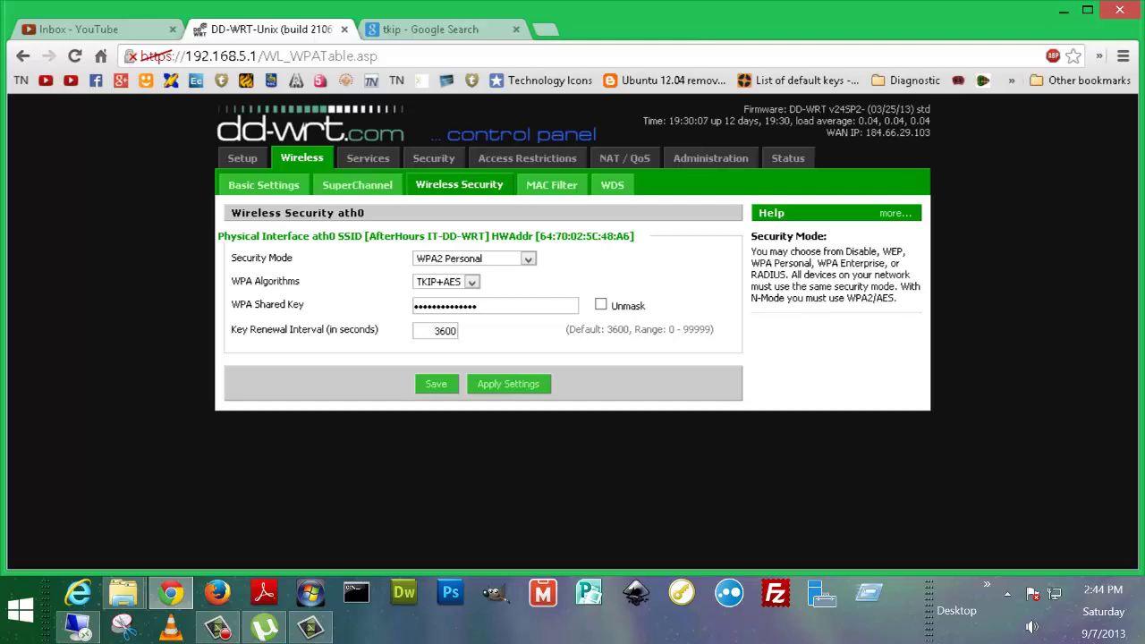
Replace the query in the Google search tab with "wep" and run the search.
left_click(396, 30)
left_click(215, 152)
key("ctrl+a")
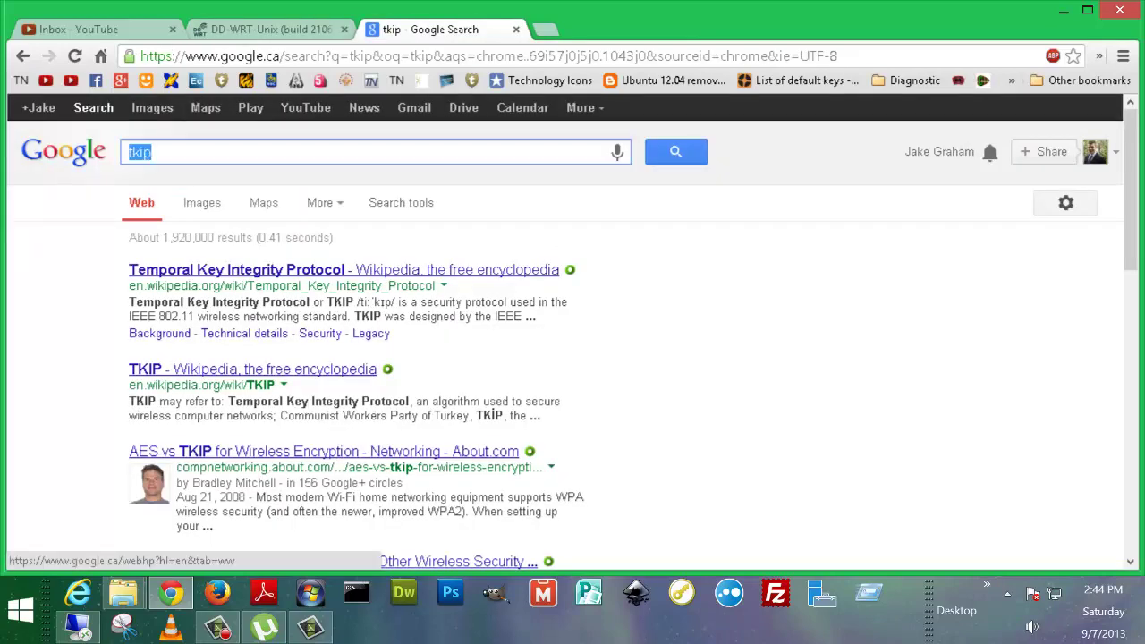
type("wep")
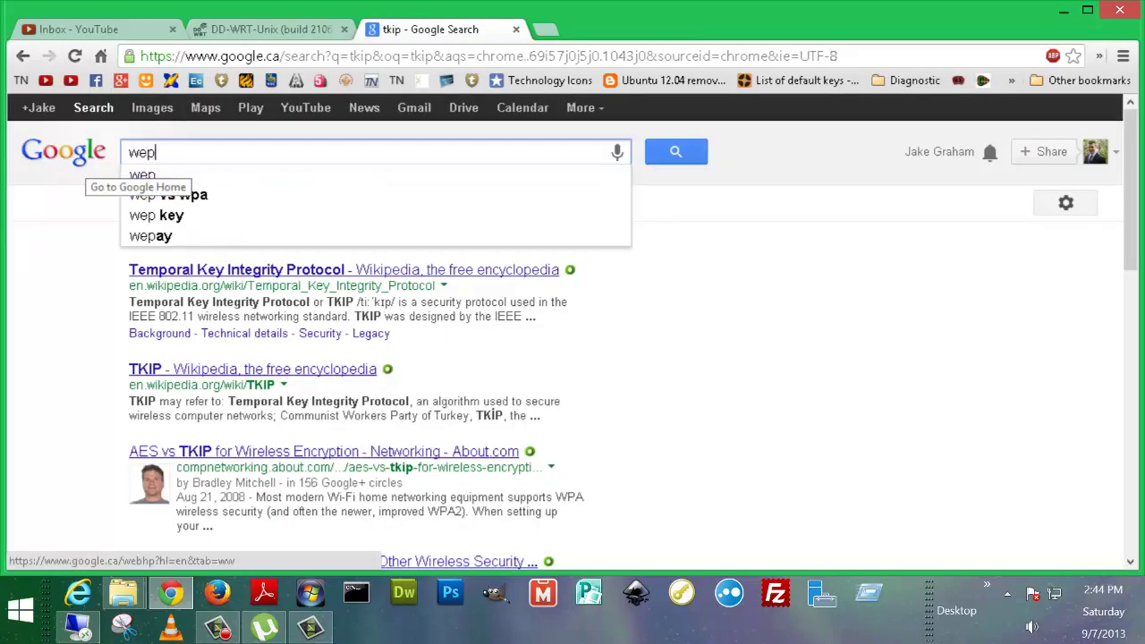
key("Return")
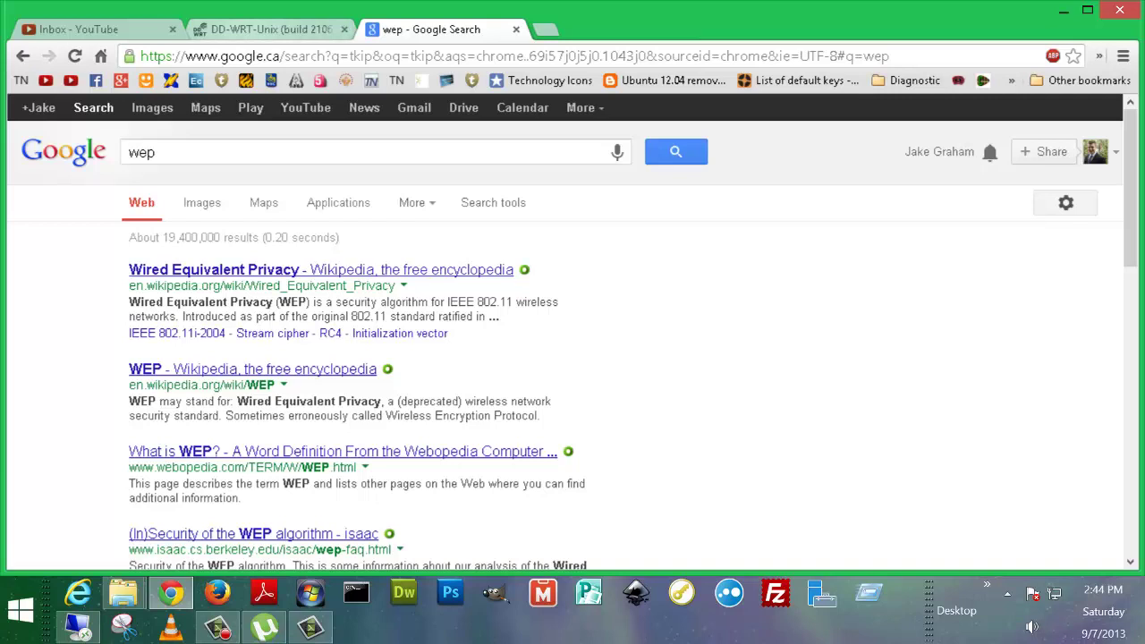
Return to the router's control panel and view the wireless MAC Filter page and the WDS settings with their Extra Options.
left_click(259, 29)
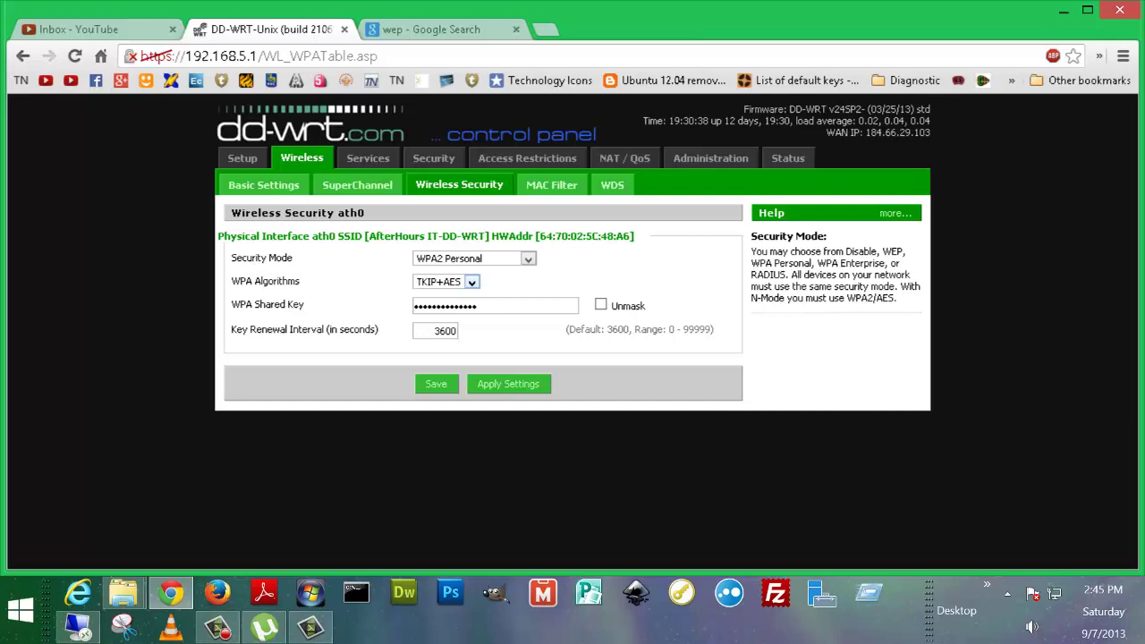
left_click(551, 184)
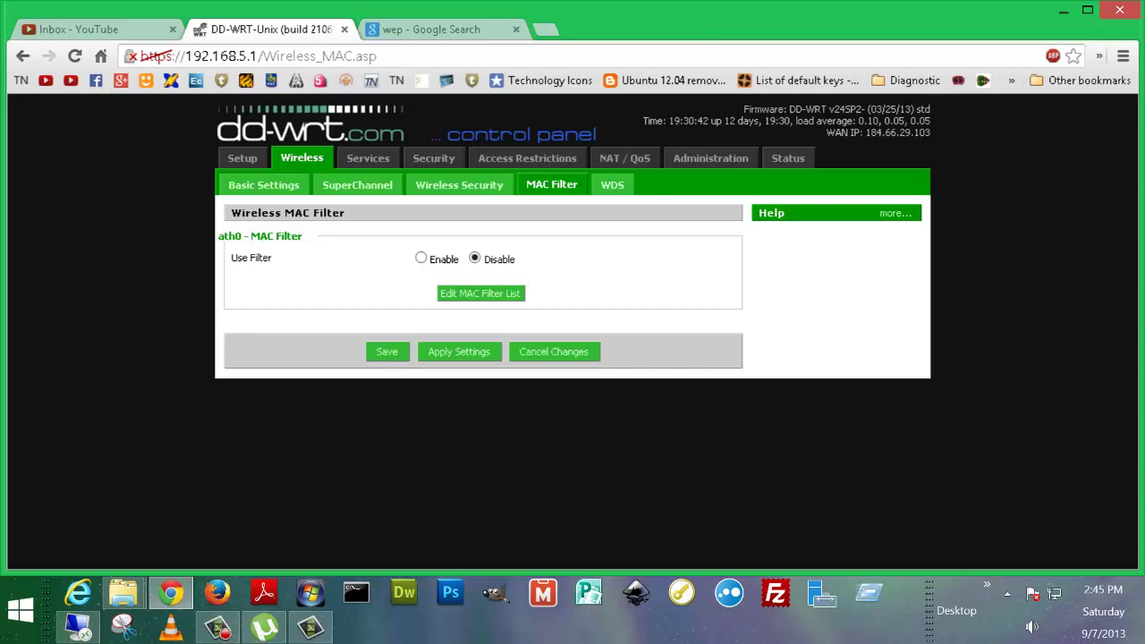
left_click(612, 185)
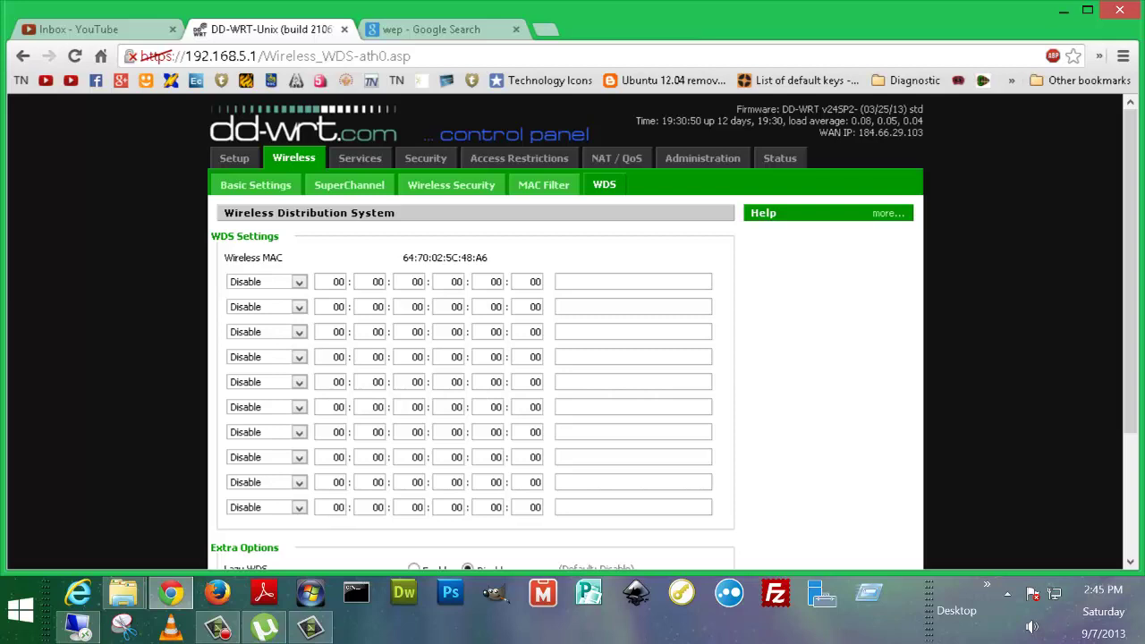
scroll(573, 331, "down", 3)
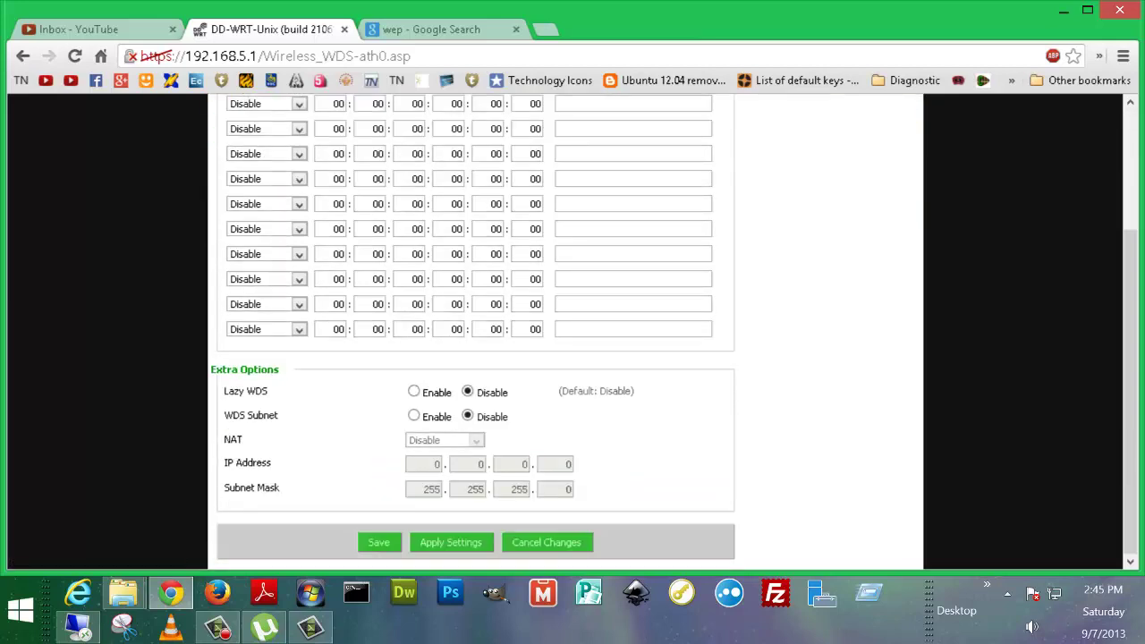
scroll(573, 331, "up", 3)
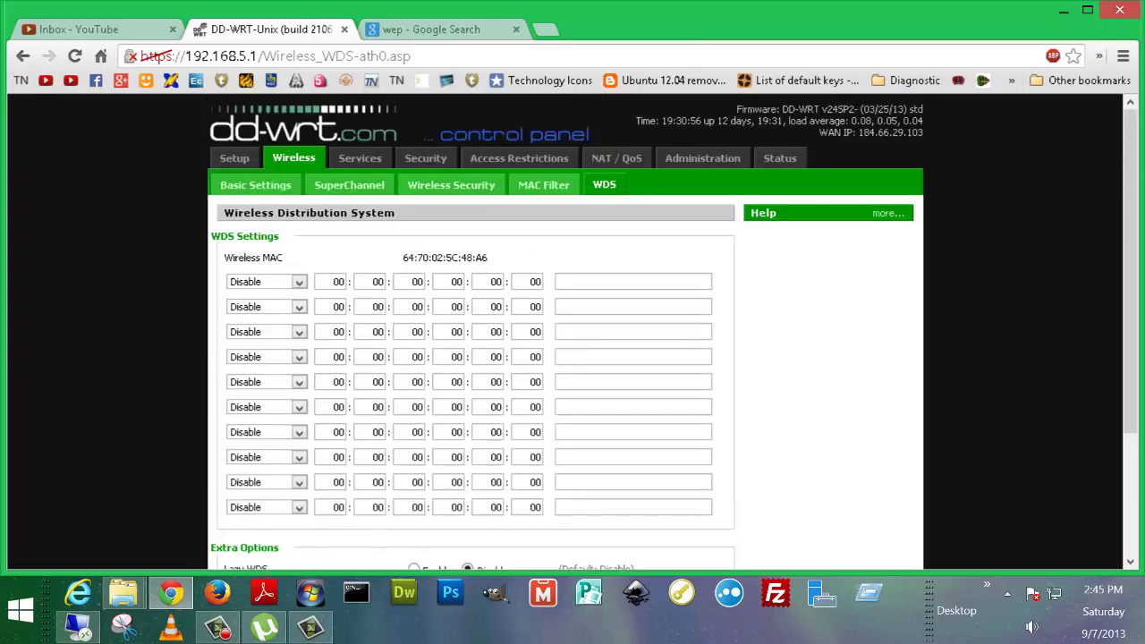
Look through the Services Management page from the DHCP settings down to the WAN Traffic Counter, and open the VPN page.
left_click(360, 157)
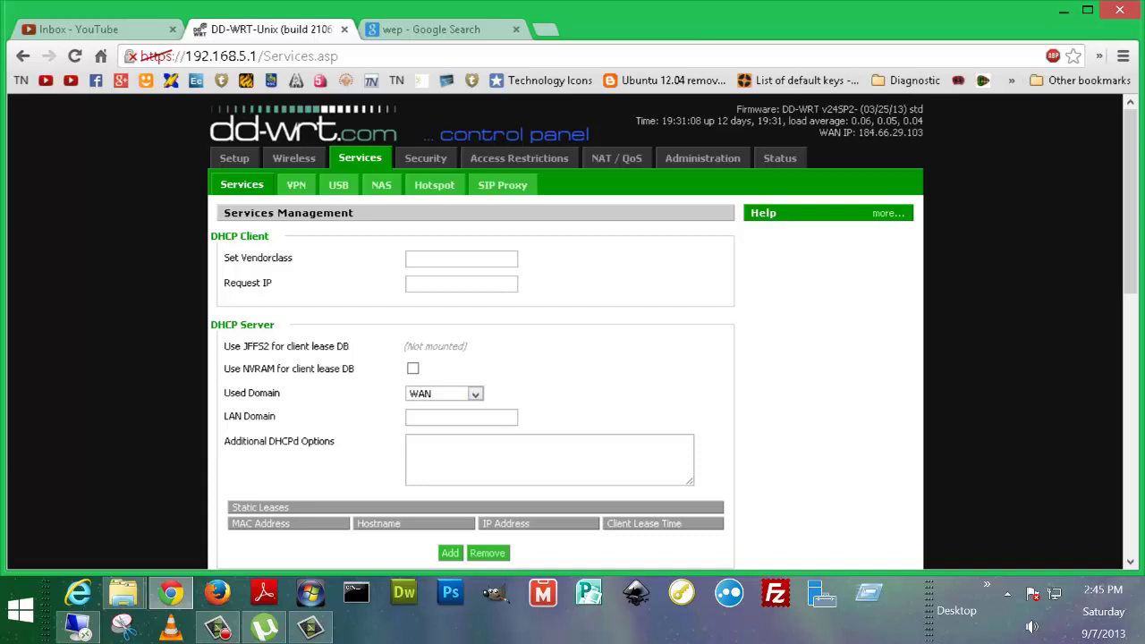
left_click(461, 418)
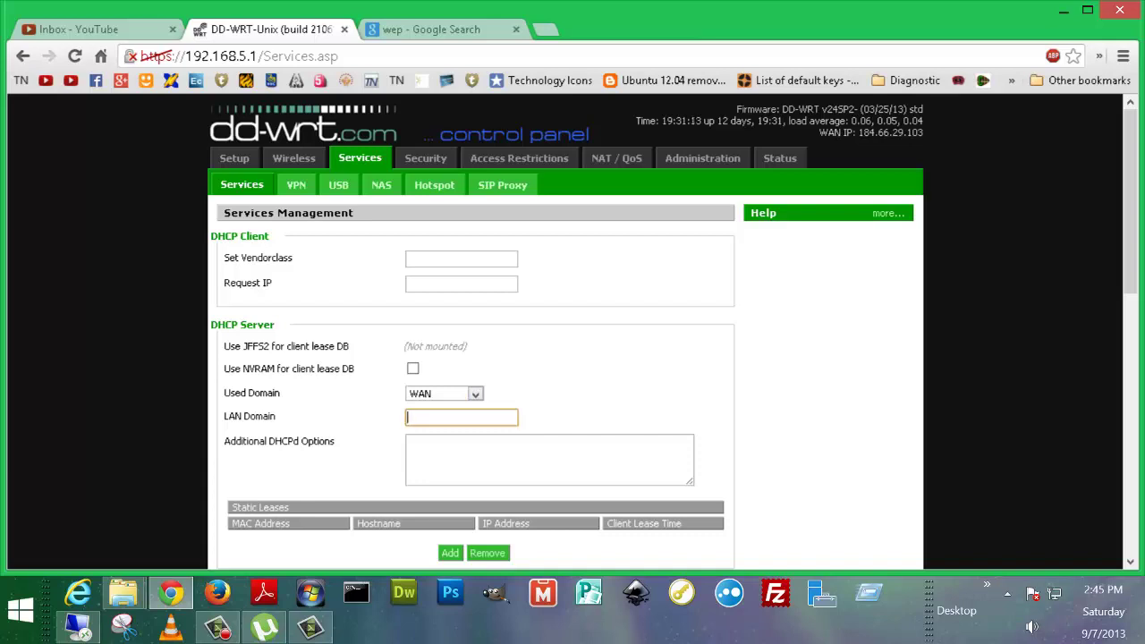
mouse_move(1144, 643)
scroll(572, 331, "down", 3)
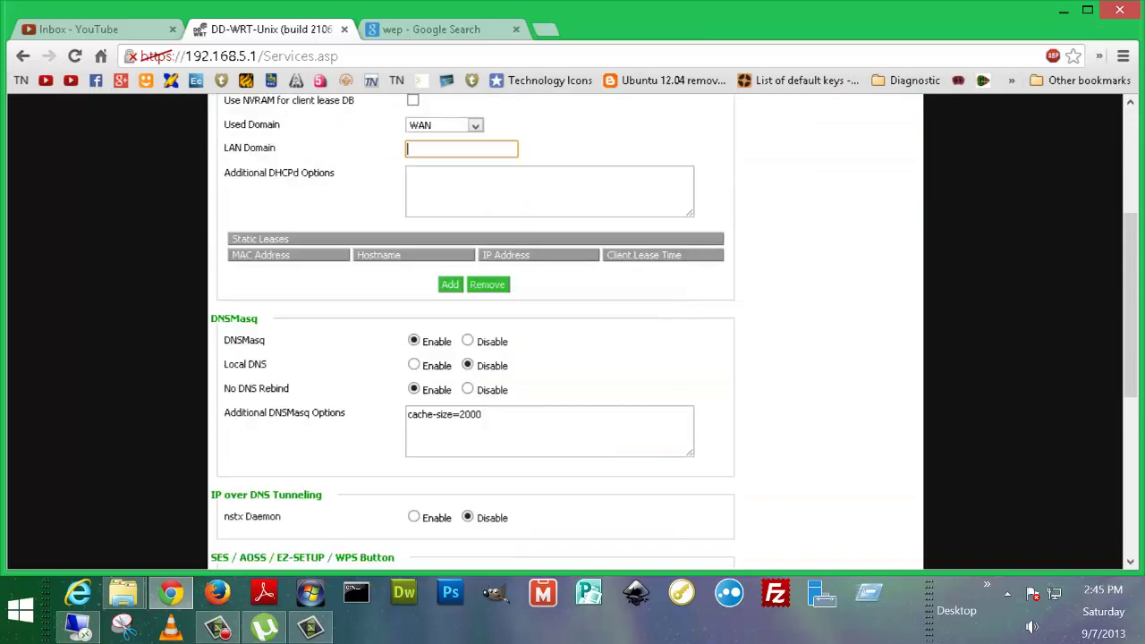
scroll(572, 332, "down", 2)
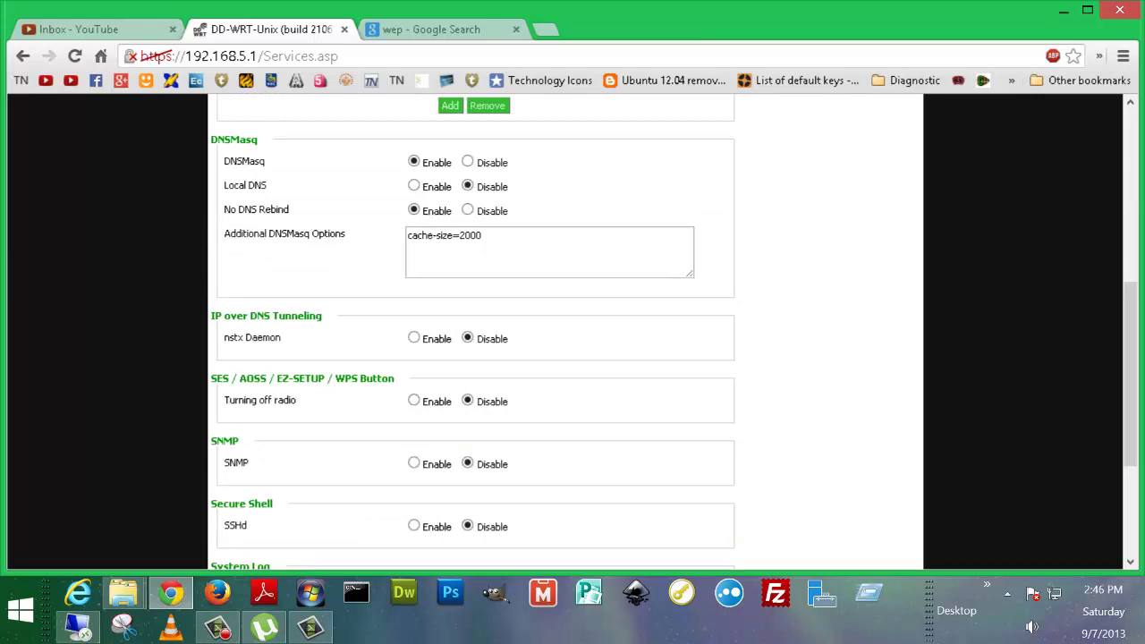
scroll(572, 331, "down", 1)
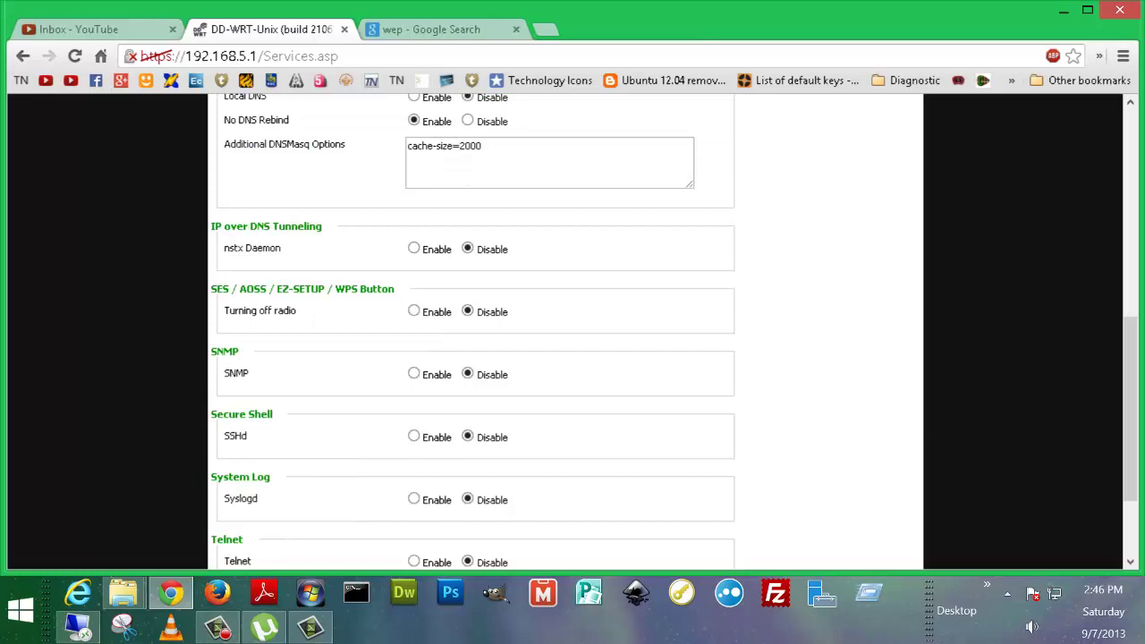
scroll(573, 331, "down", 2)
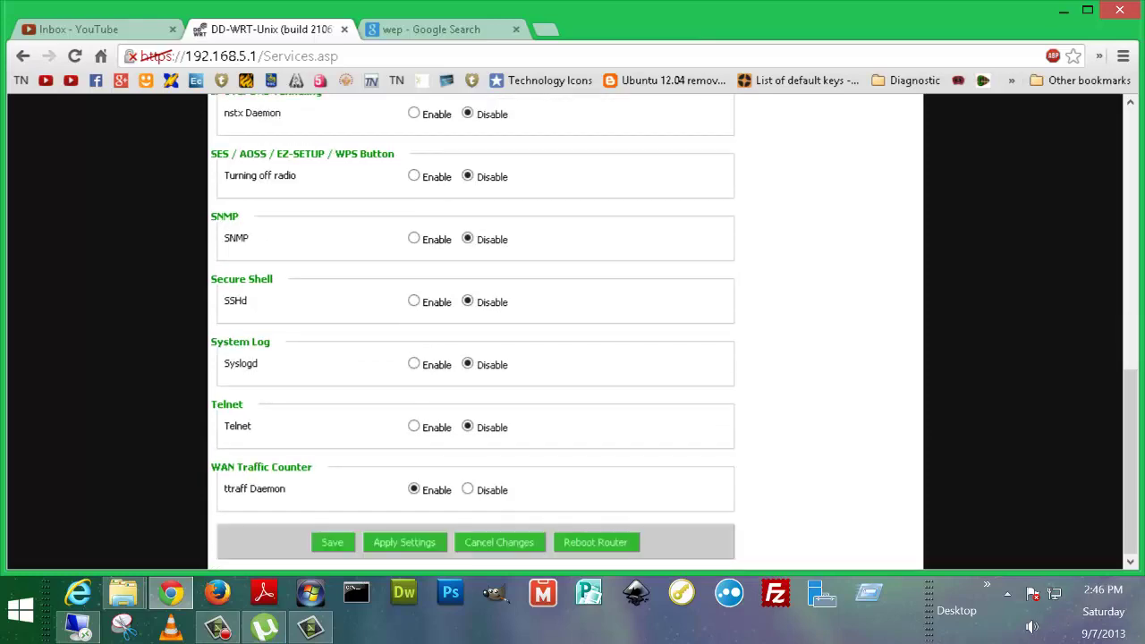
scroll(573, 331, "up", 8)
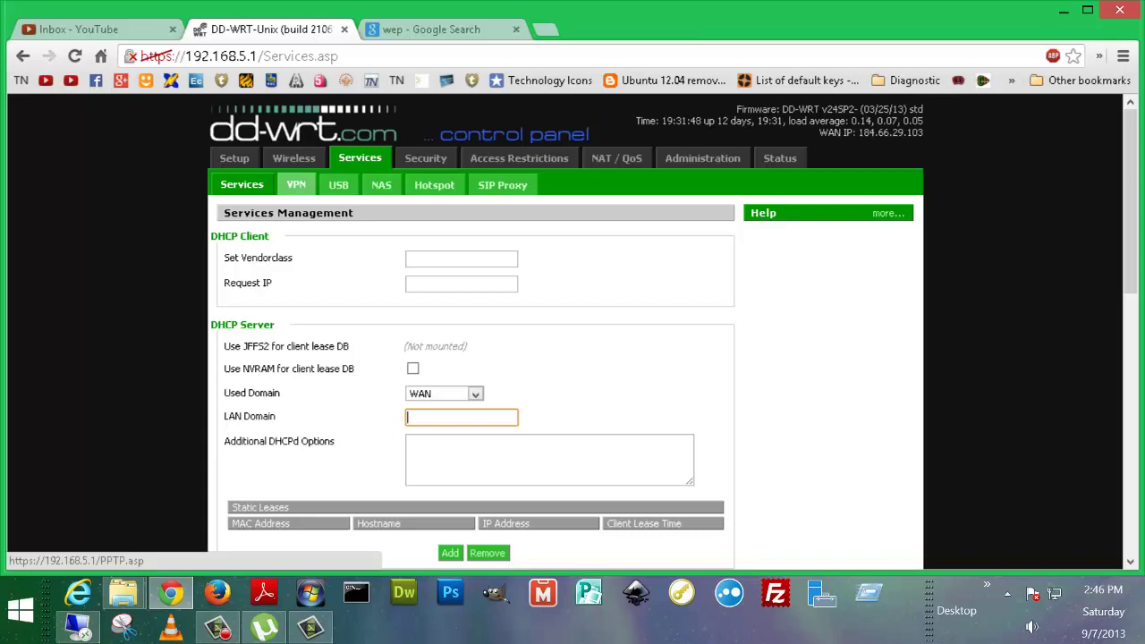
left_click(296, 184)
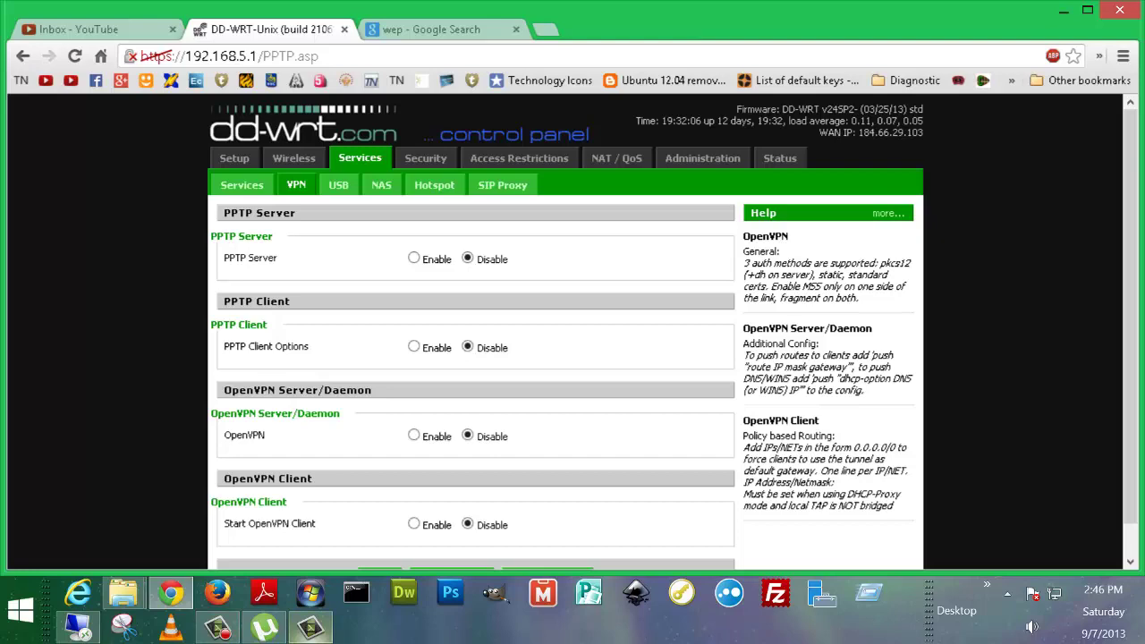
left_click(311, 629)
left_click(311, 629)
left_click(218, 629)
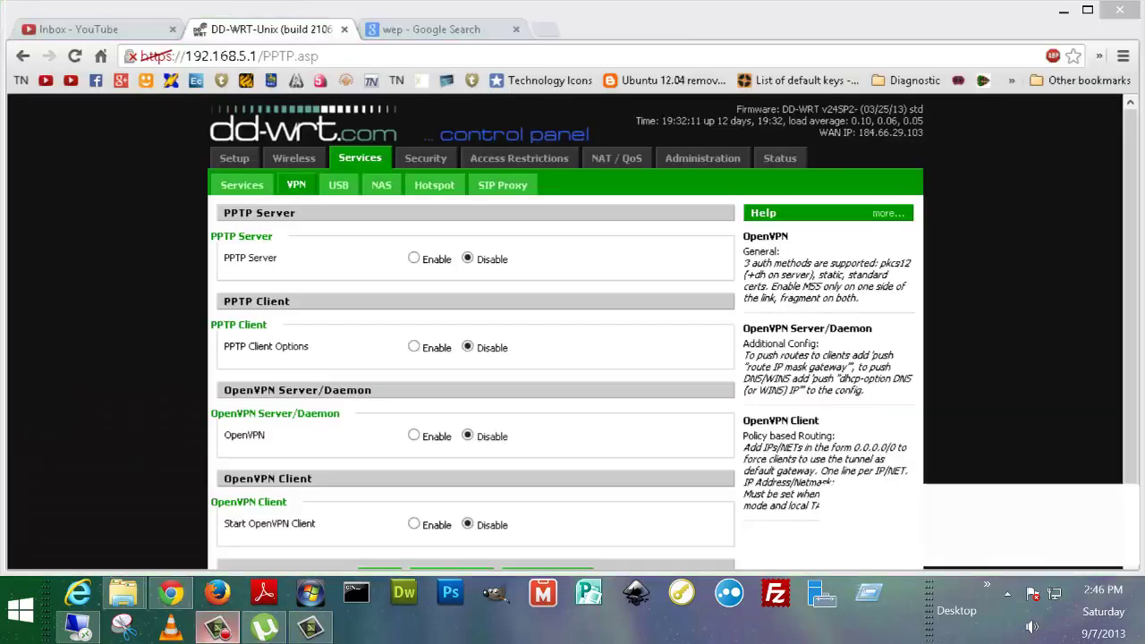
left_click(217, 629)
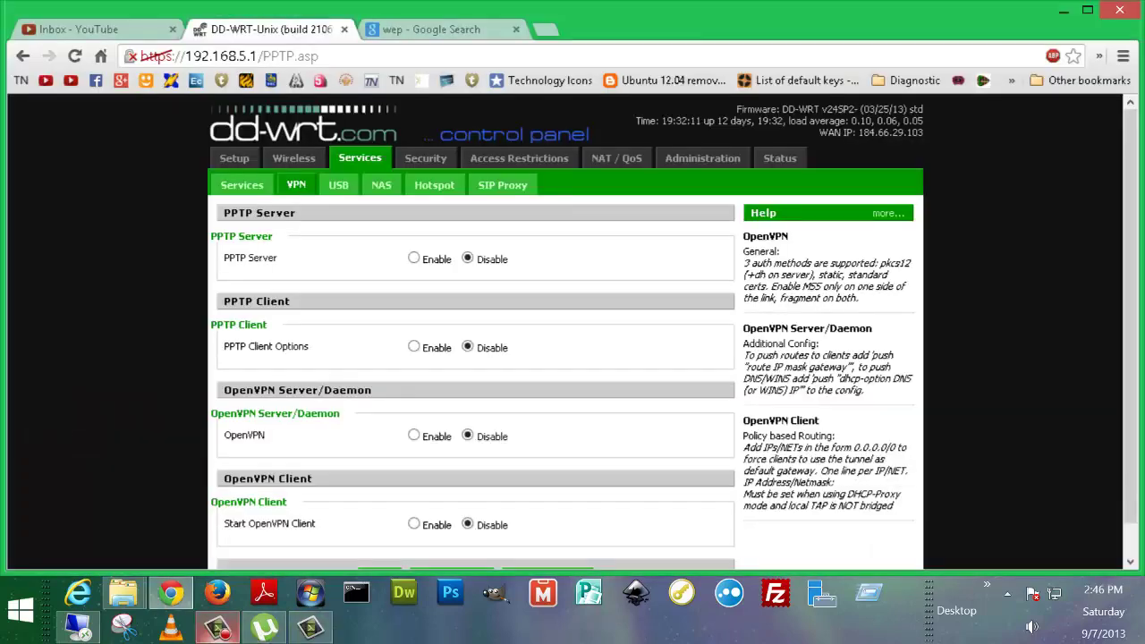
Look over the PPTP and OpenVPN server and client options, and view the USB Support page.
scroll(565, 358, "down", 2)
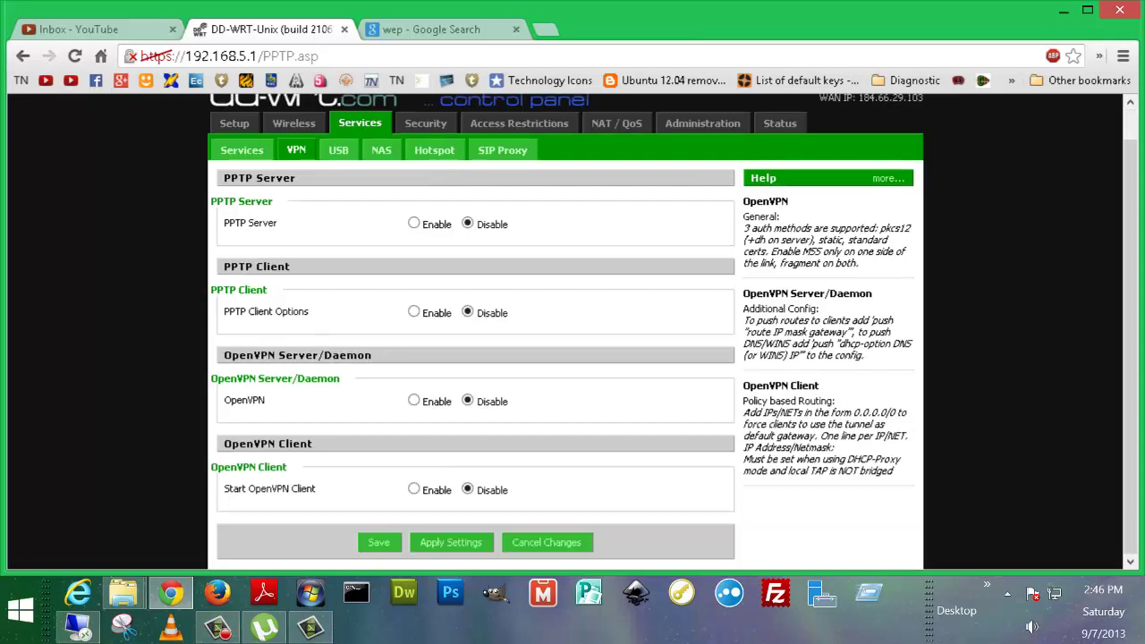
scroll(565, 358, "up", 2)
left_click(339, 184)
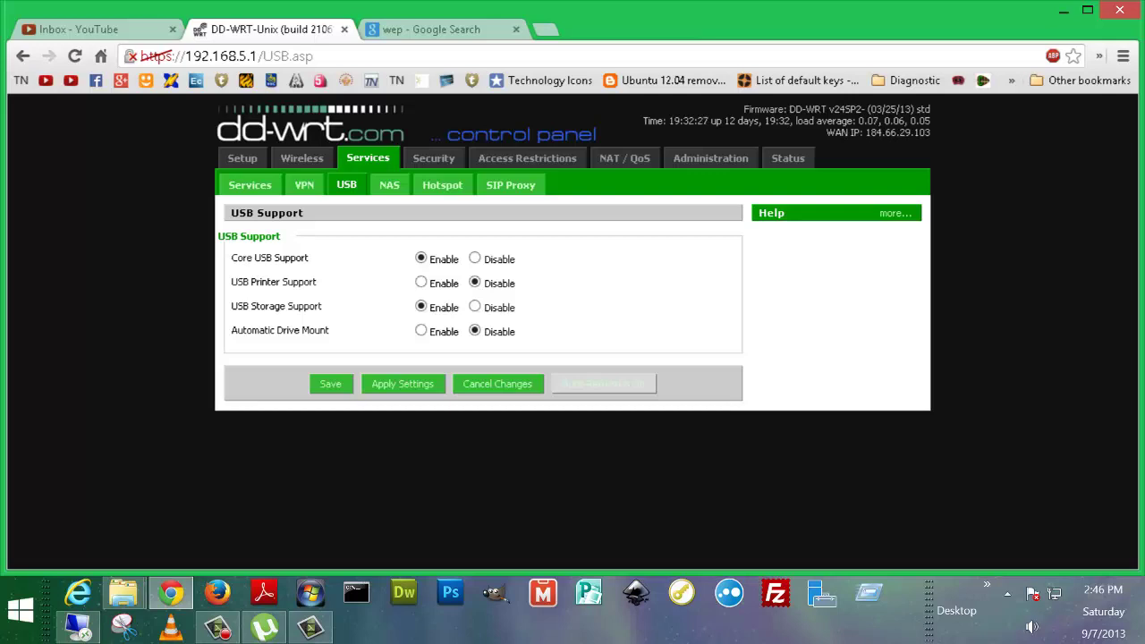
Open the NAS page and highlight the Samba label under File Sharing, returning to NAS after a brief look at the Hotspot page.
left_click(389, 184)
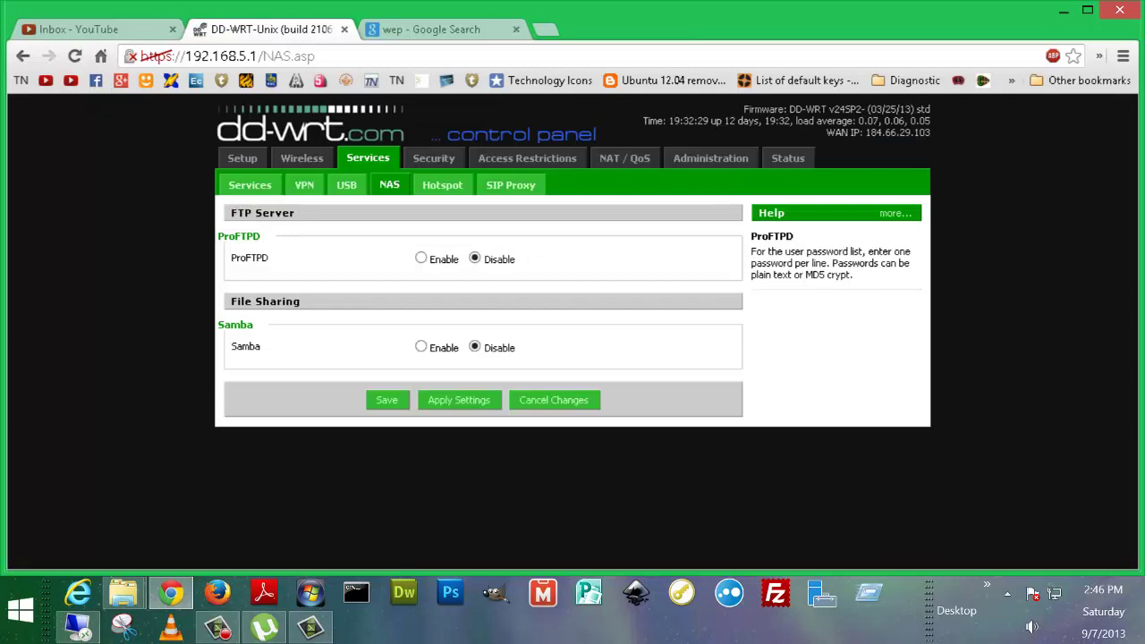
left_click_drag(262, 346, 250, 347)
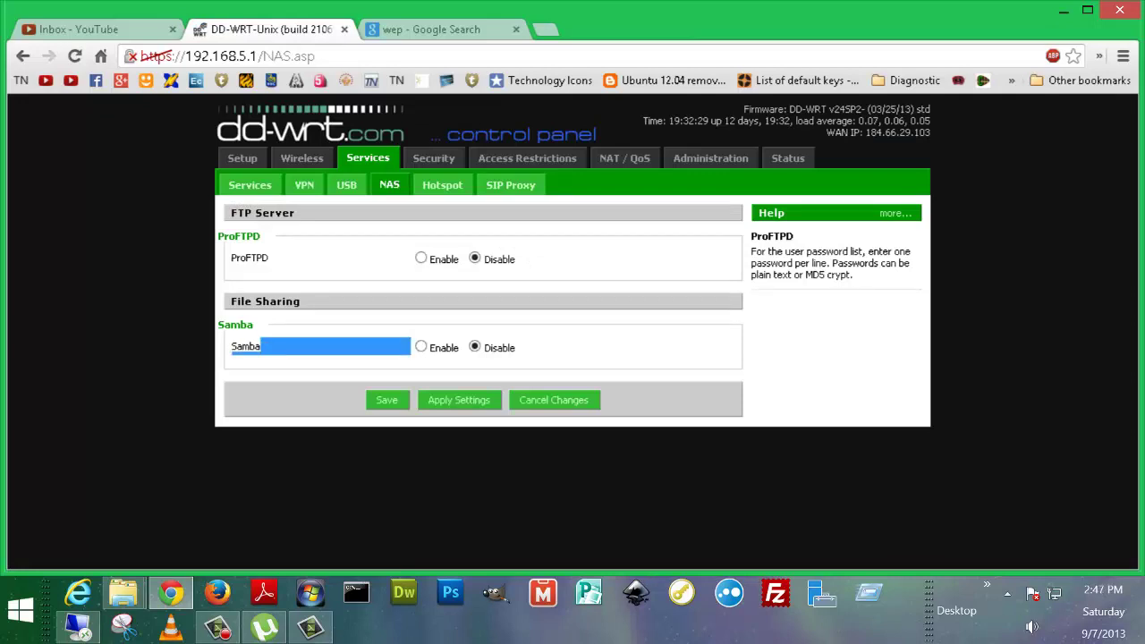
left_click_drag(261, 348, 236, 346)
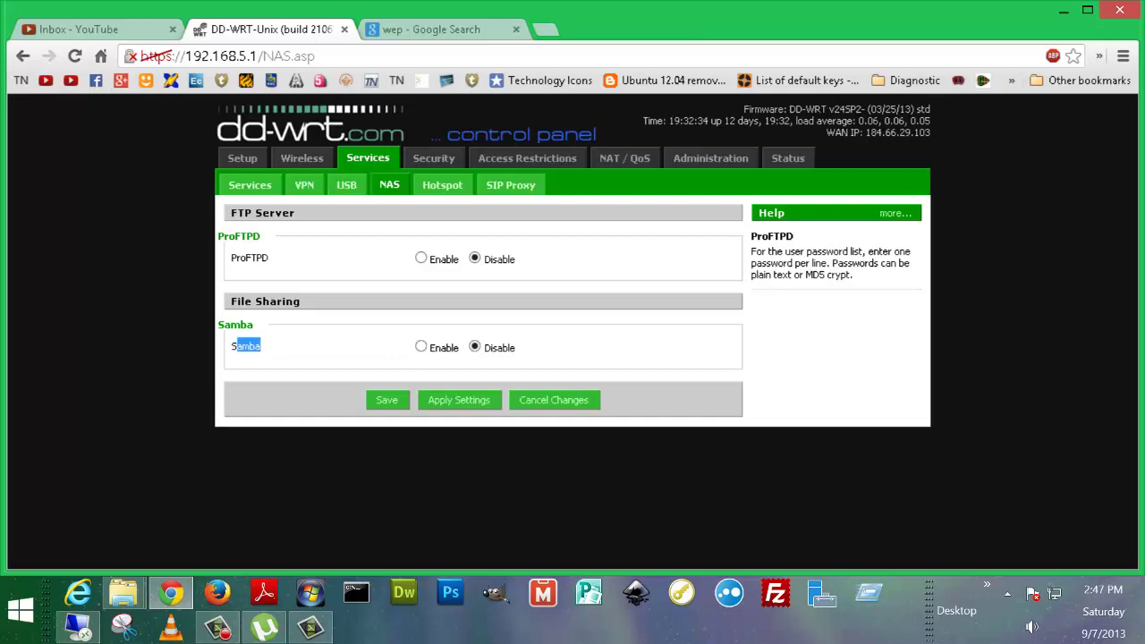
left_click(442, 185)
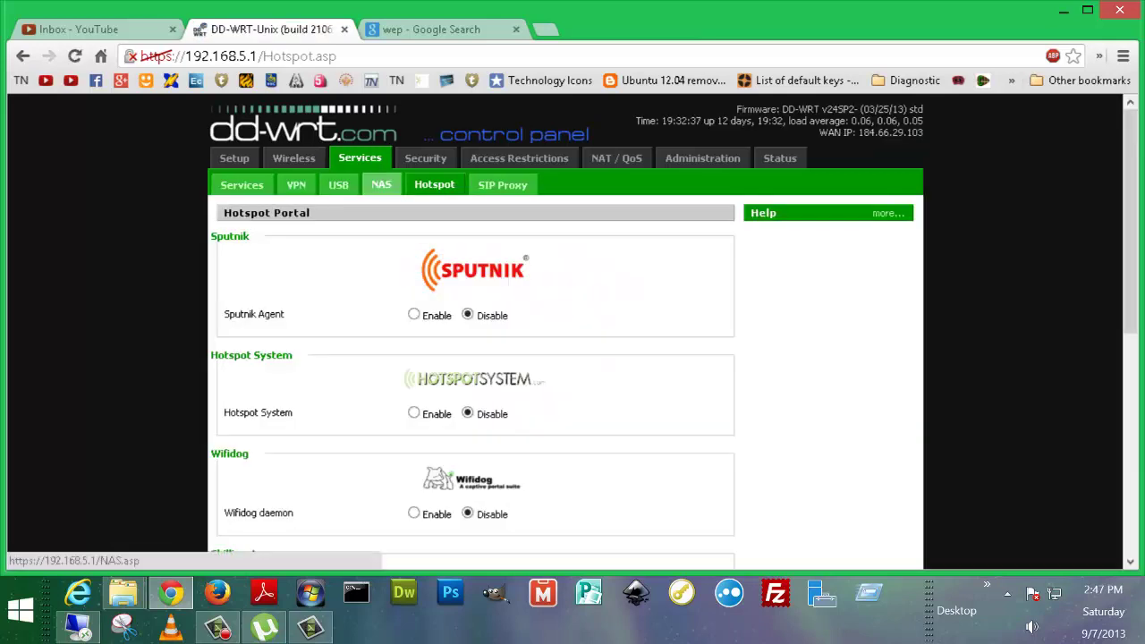
left_click(381, 185)
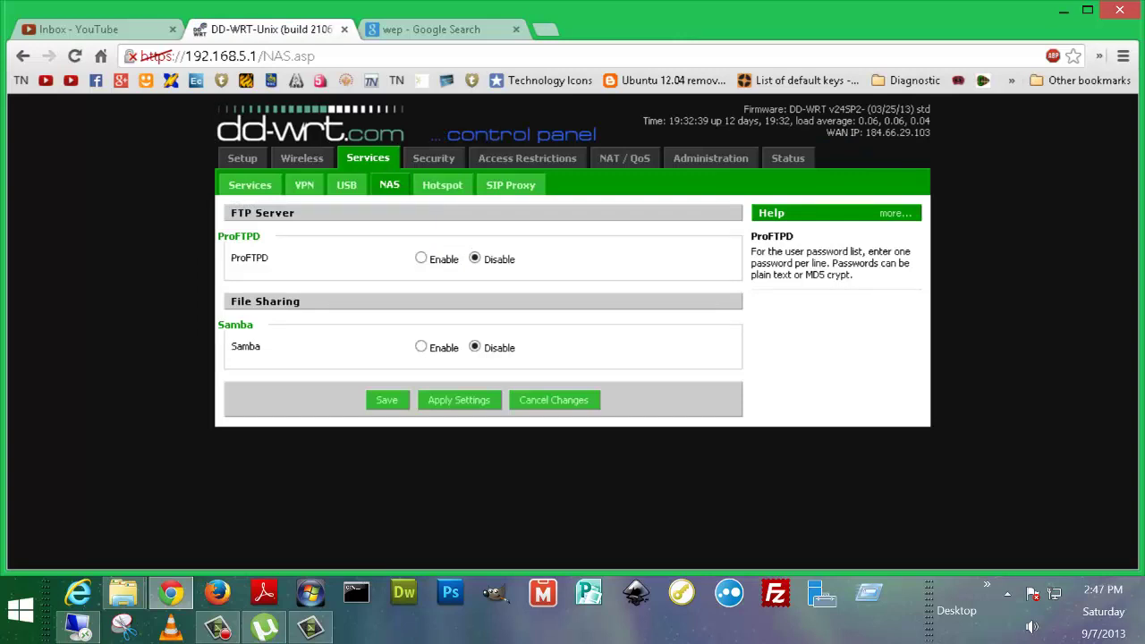
View the Hotspot Portal page and the SIP Proxy page of the router's services.
left_click(443, 185)
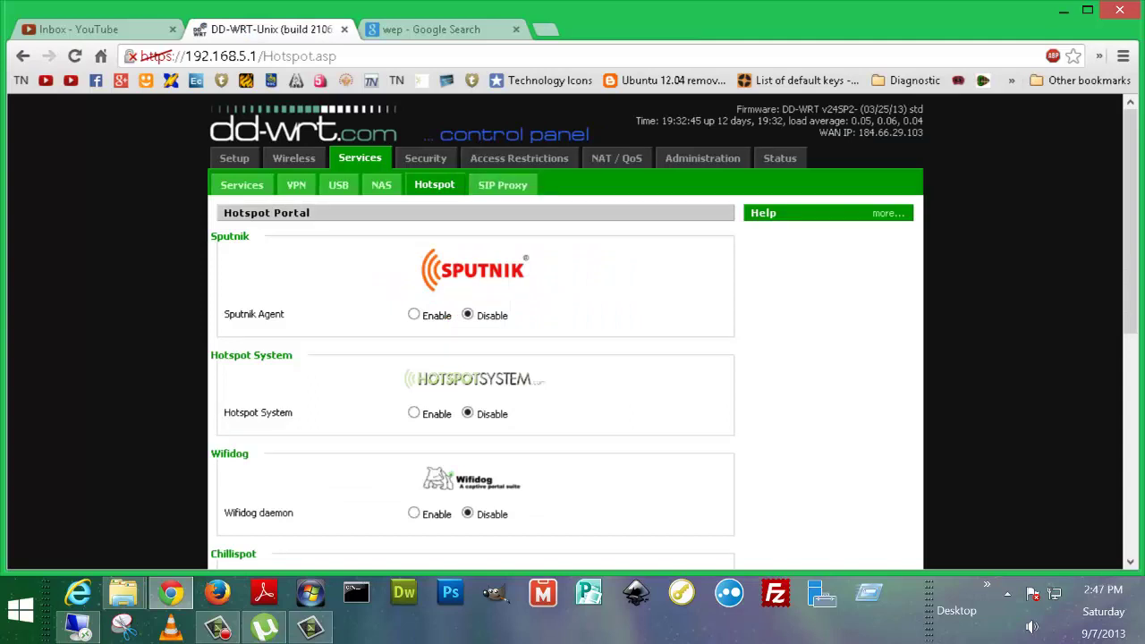
left_click(503, 184)
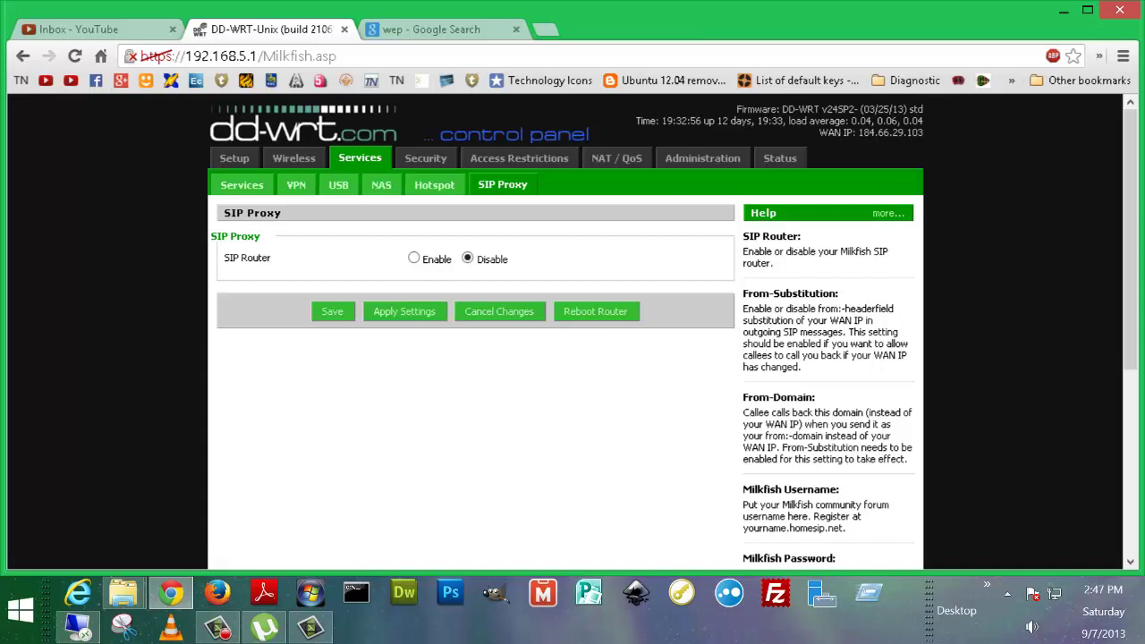
Open the Security Firewall page and review its filters, WAN request blocking, bruteforce limits, warning notifier and log settings.
left_click(425, 157)
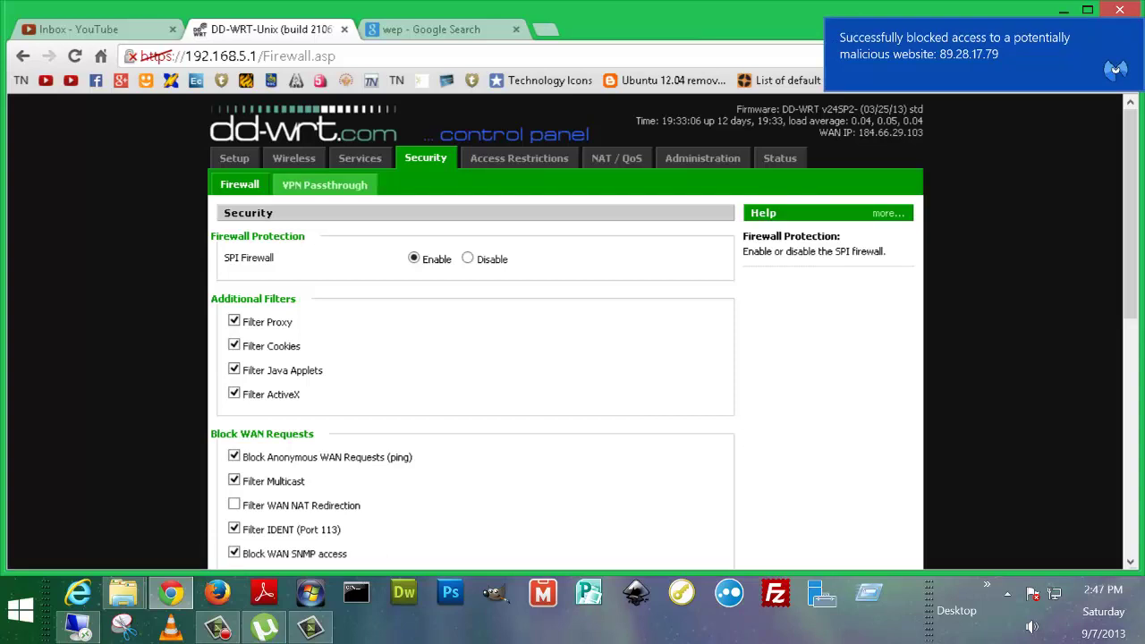
scroll(572, 331, "down", 1)
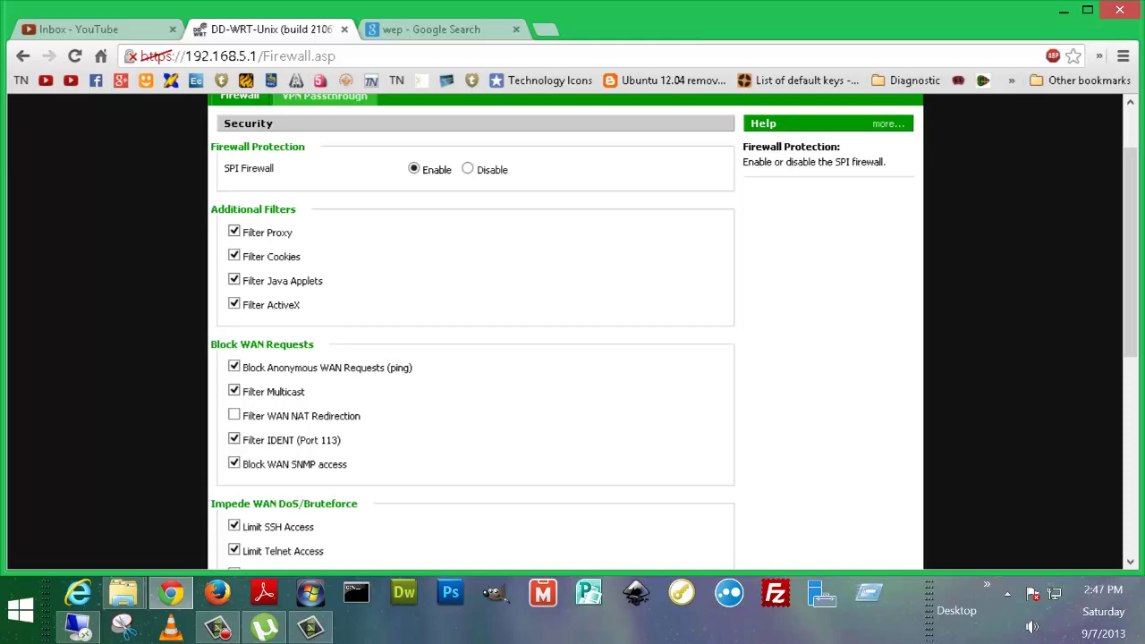
scroll(573, 331, "down", 1)
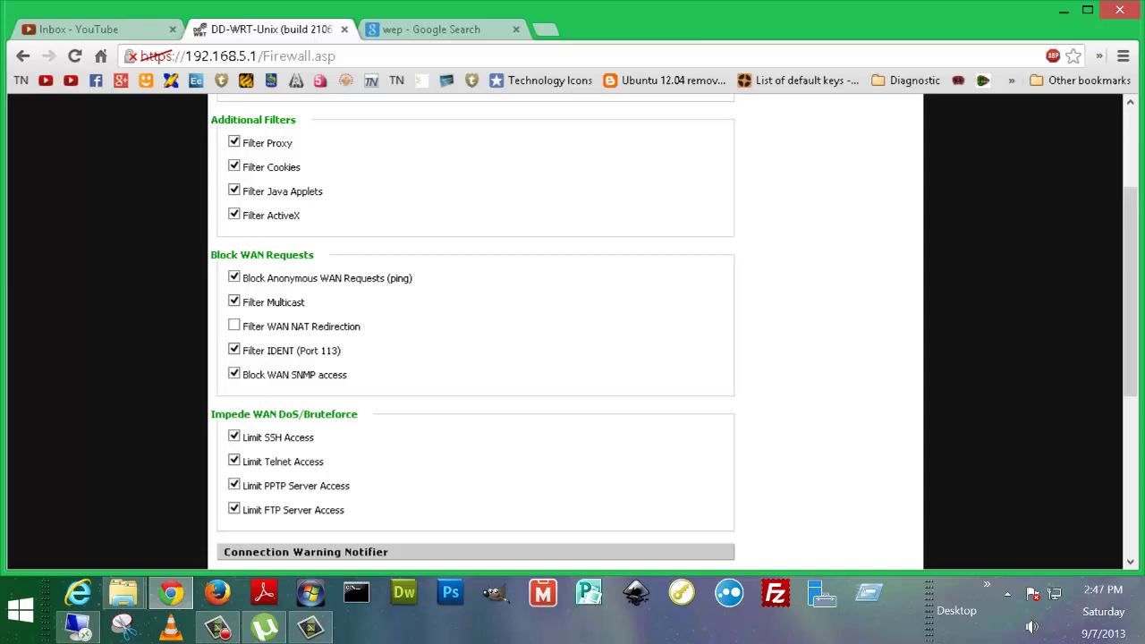
scroll(573, 331, "down", 1)
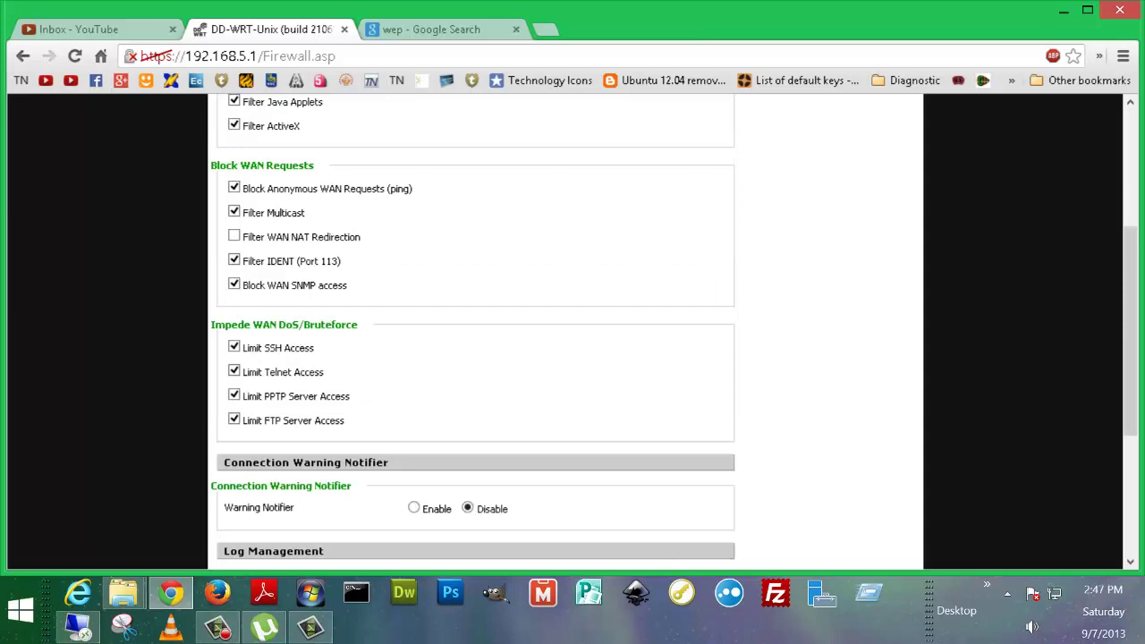
scroll(573, 331, "down", 2)
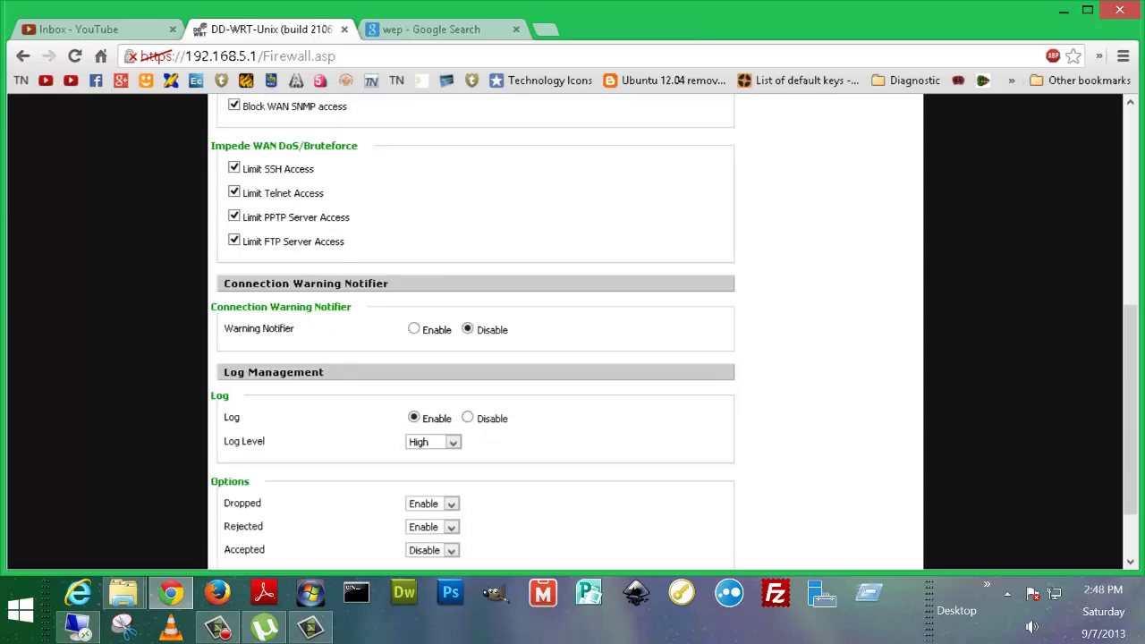
scroll(572, 331, "down", 1)
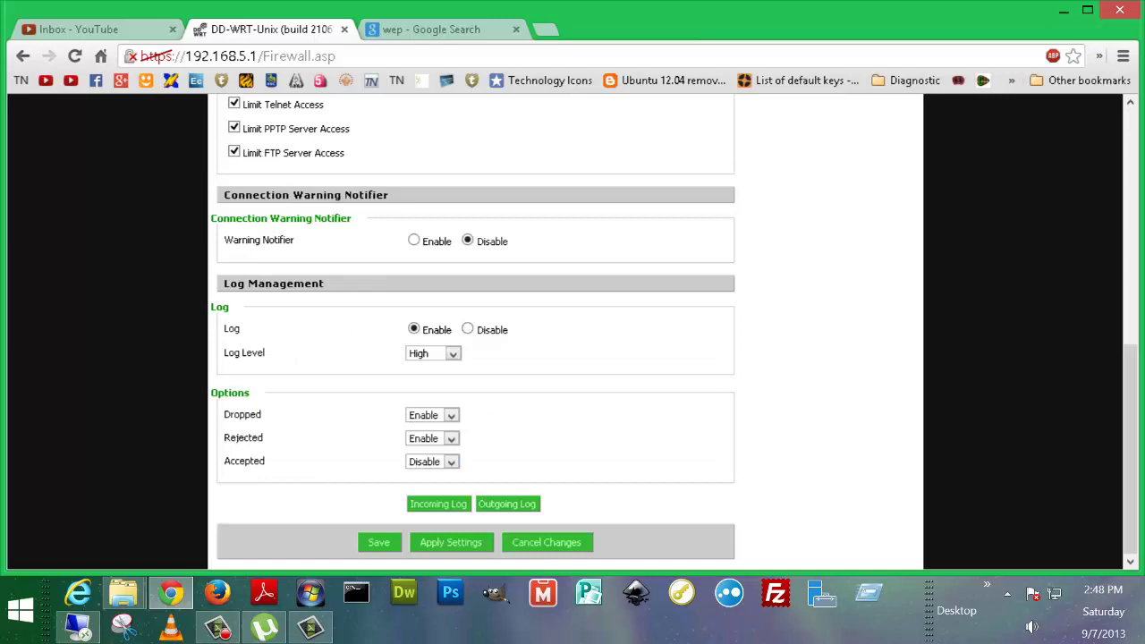
Highlight the Dropped, Rejected and Accepted log options, and view the Outgoing Log Table before closing it.
left_click_drag(225, 415, 223, 461)
scroll(474, 358, "up", 2)
scroll(474, 358, "down", 2)
left_click(506, 504)
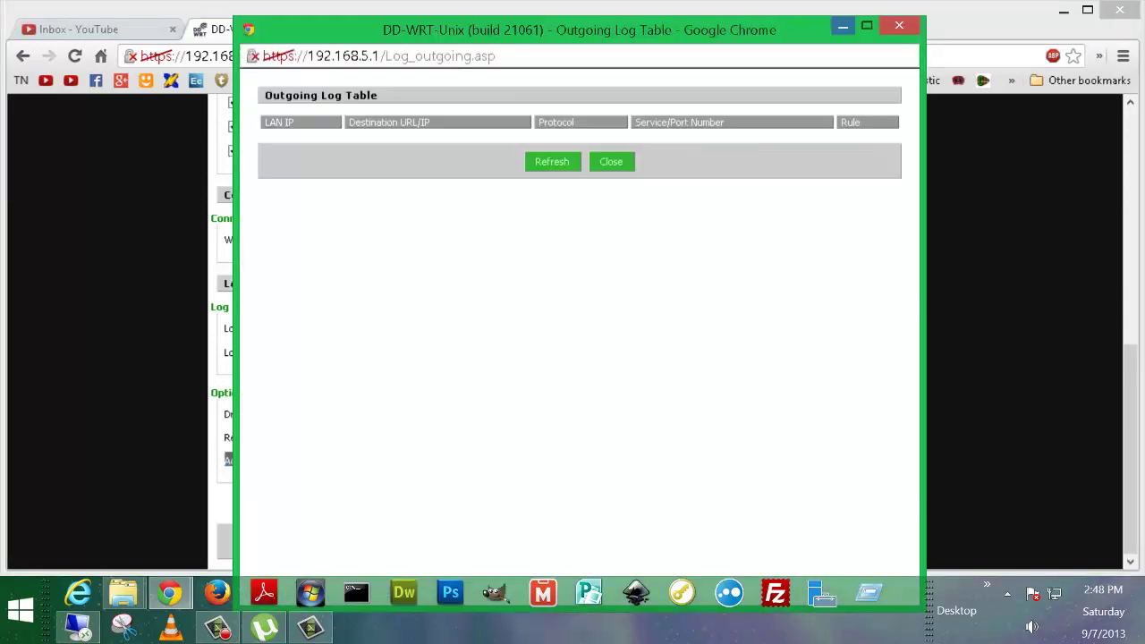
left_click(899, 25)
scroll(572, 358, "up", 10)
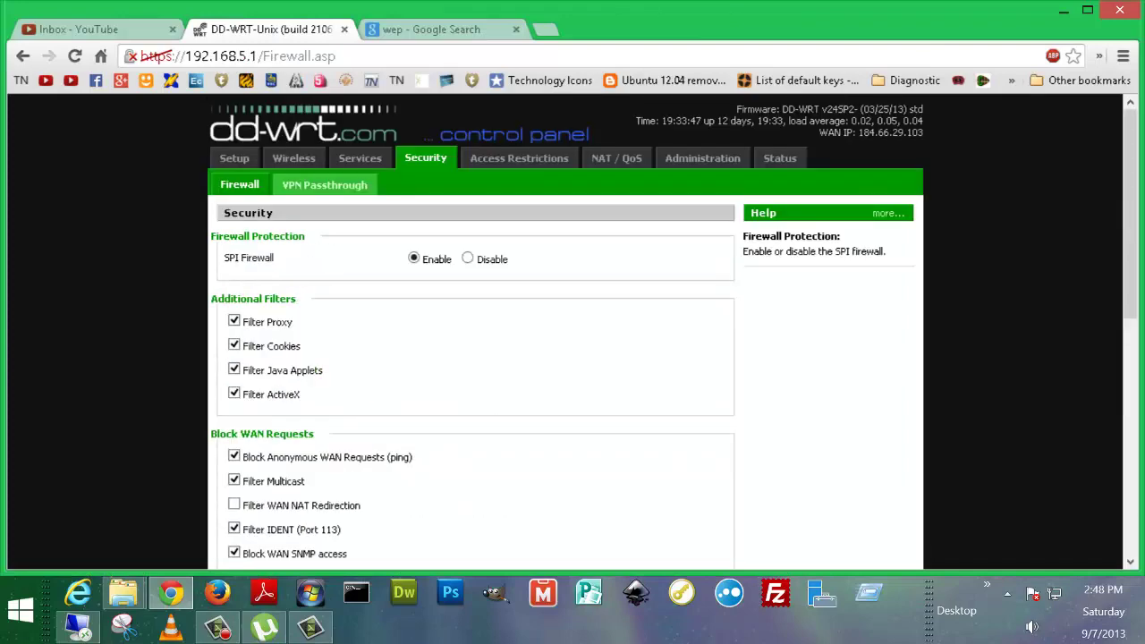
Open the Access Restrictions section and view the WAN Access policy settings.
left_click(519, 157)
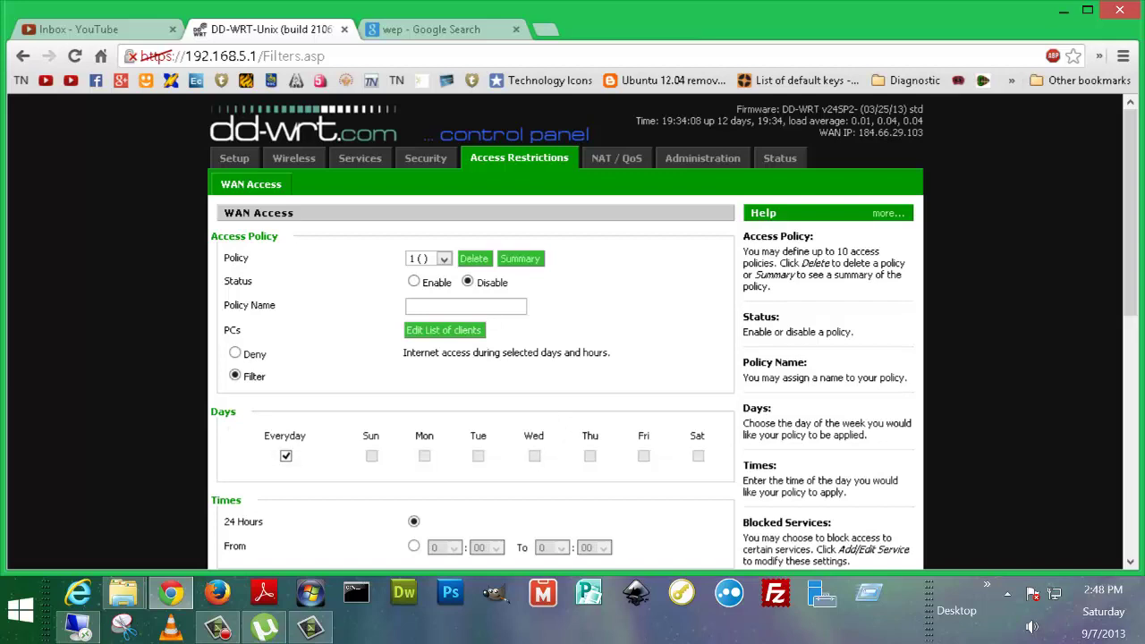
Review the Days, Times and Blocked Services settings, the list of blockable services, and the website blocking sections.
scroll(565, 340, "down", 3)
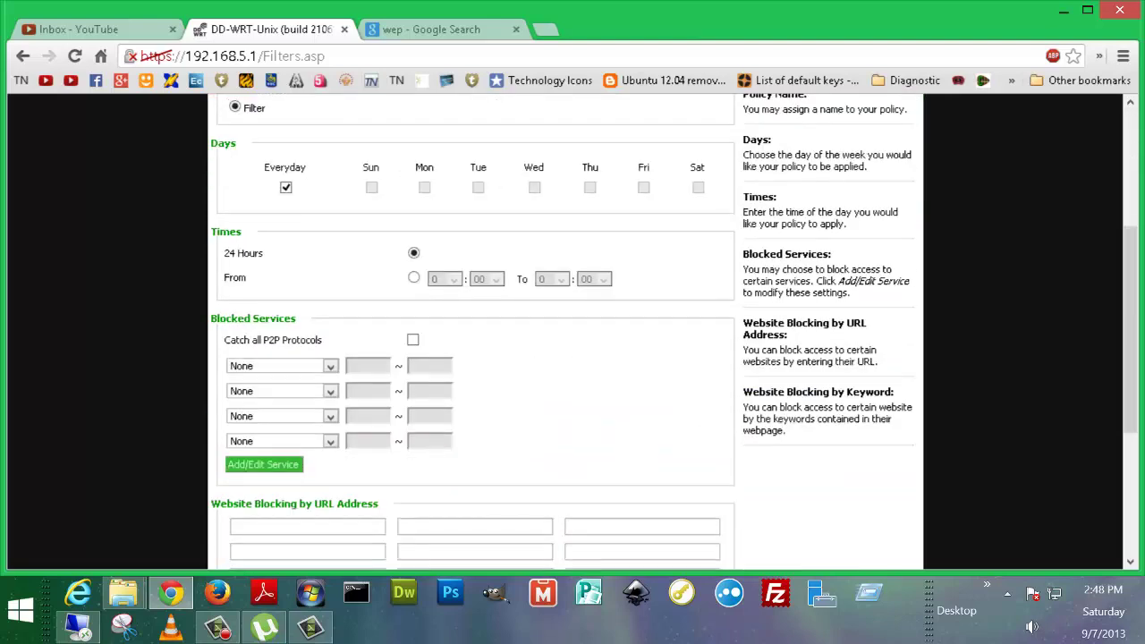
left_click(330, 366)
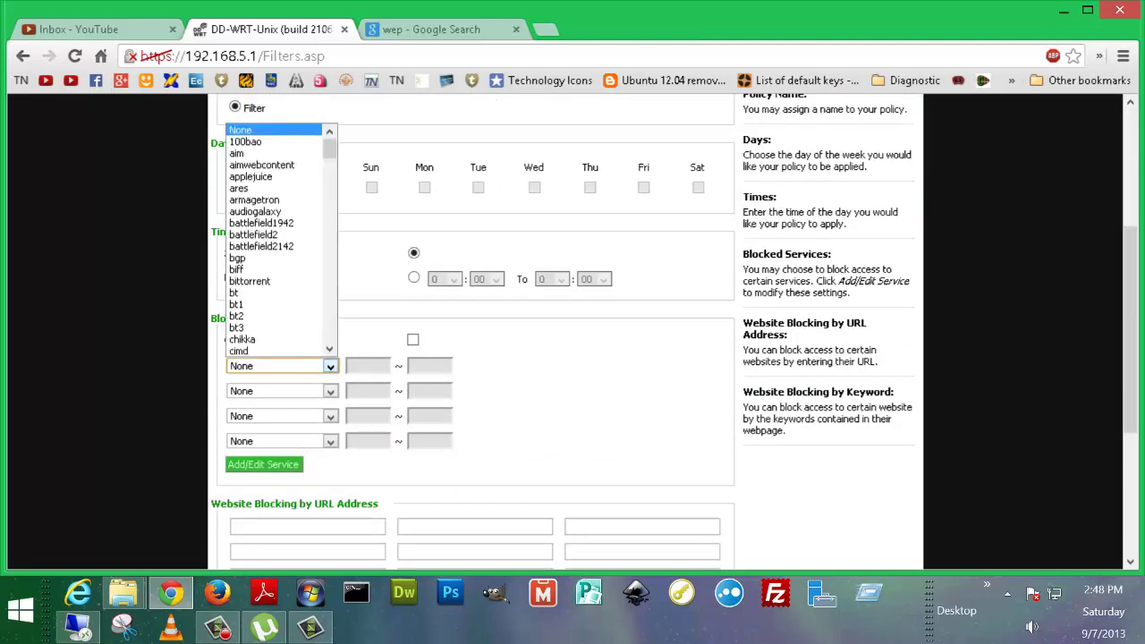
scroll(274, 271, "down", 7)
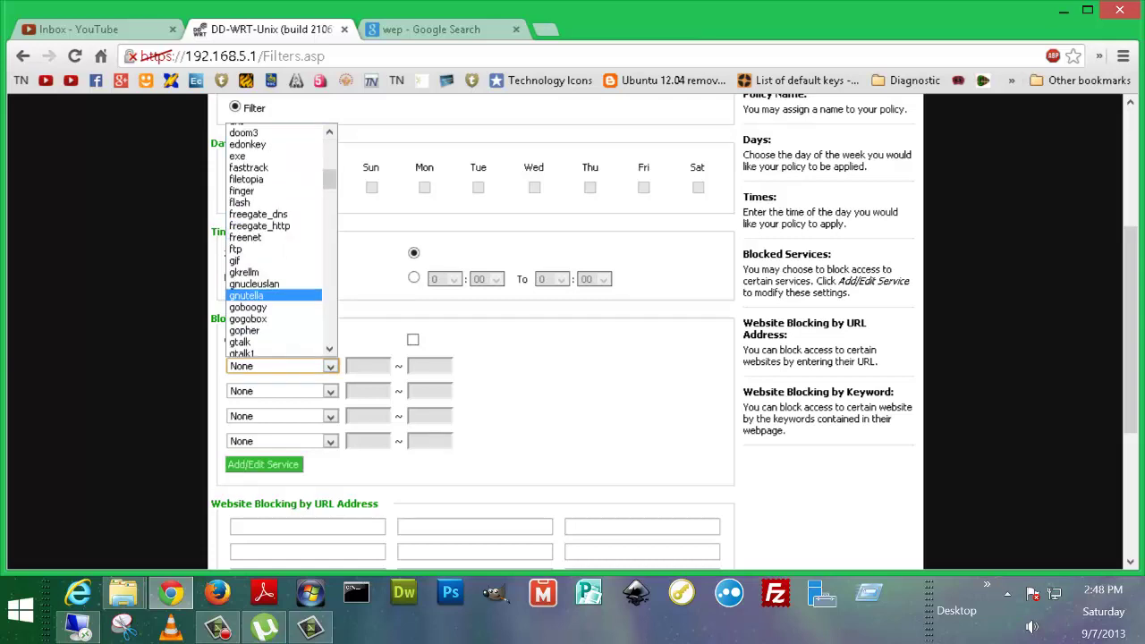
scroll(474, 340, "down", 3)
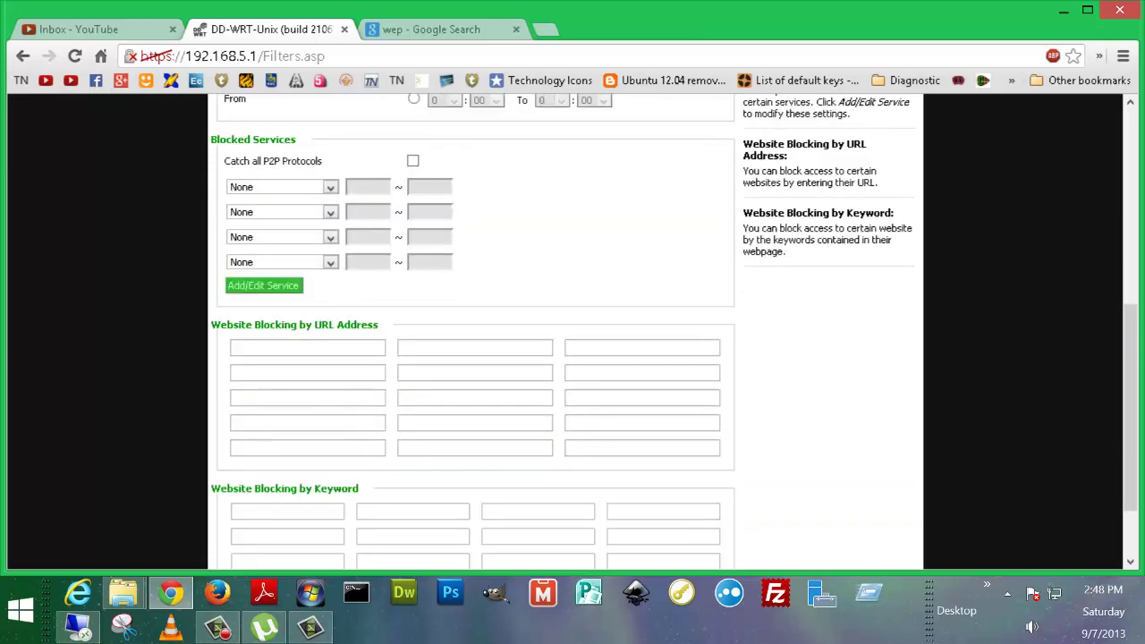
scroll(475, 341, "down", 2)
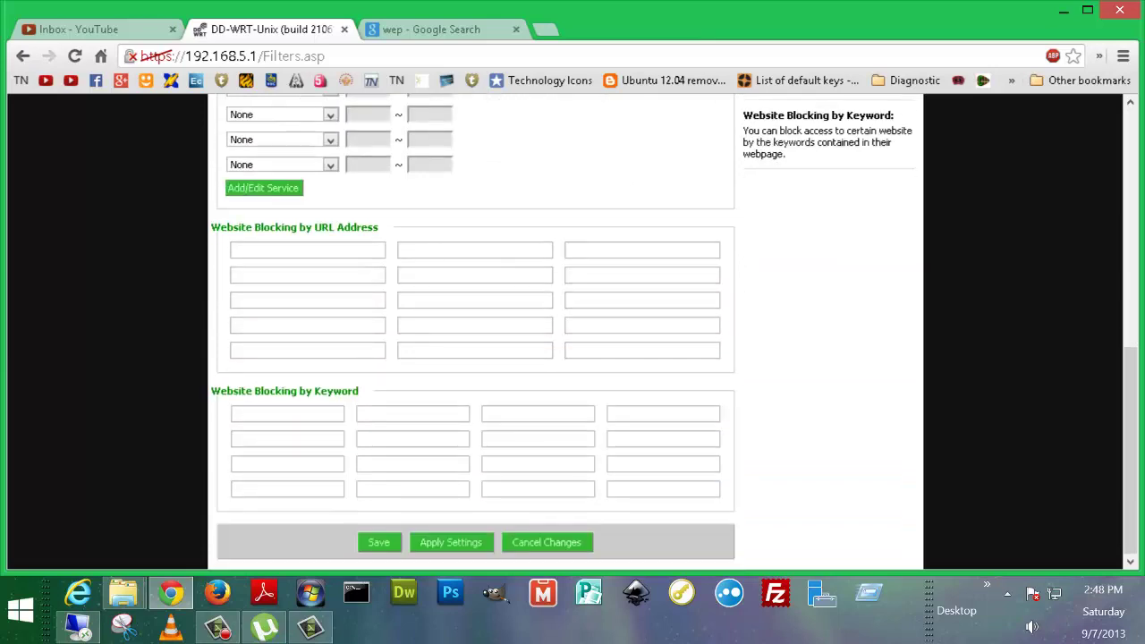
Enter "porn" and "reg" as the first two entries under Website Blocking by Keyword.
left_click(287, 414)
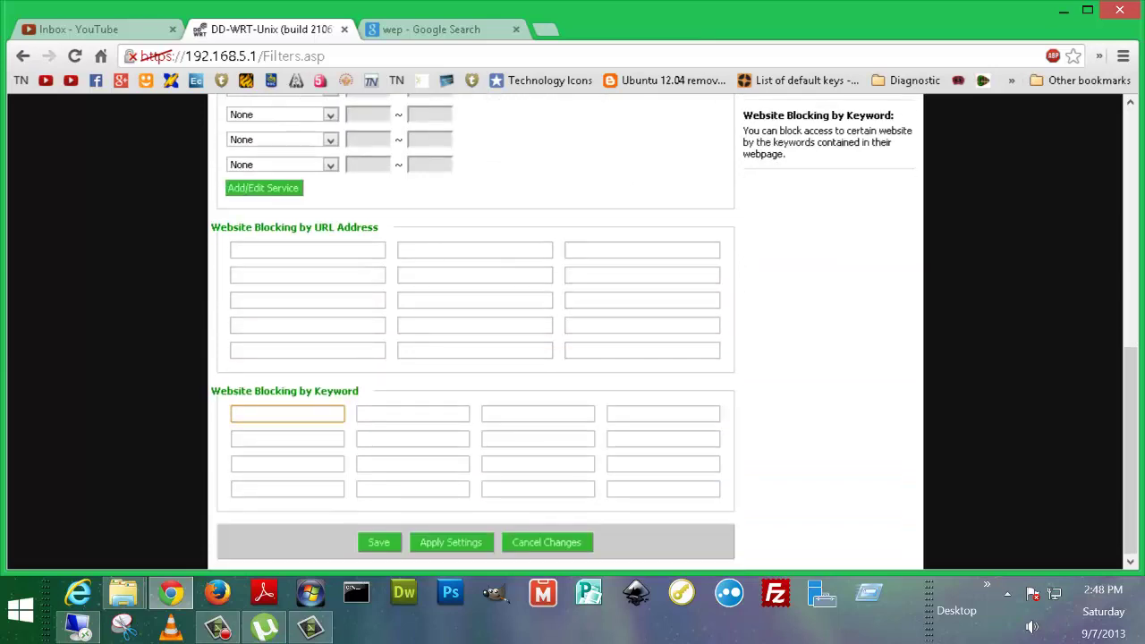
type("porn")
left_click(288, 439)
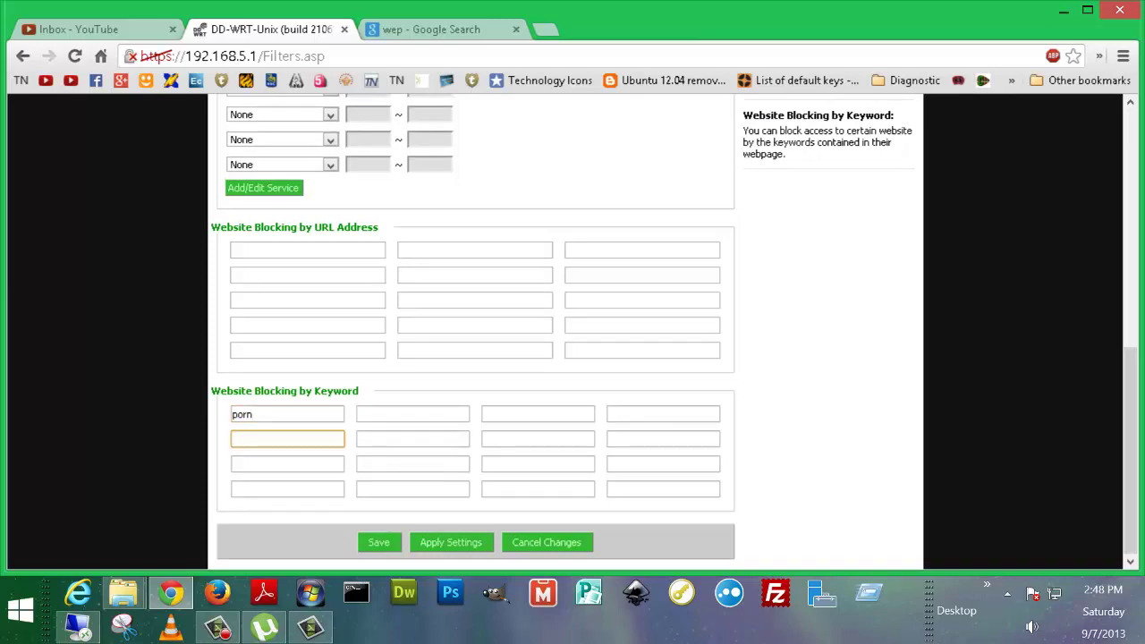
type("reg")
scroll(565, 331, "up", 6)
Open the NAT / QoS Port Forwarding page and highlight the source and destination ports of the first Spiceworks rule.
left_click(616, 157)
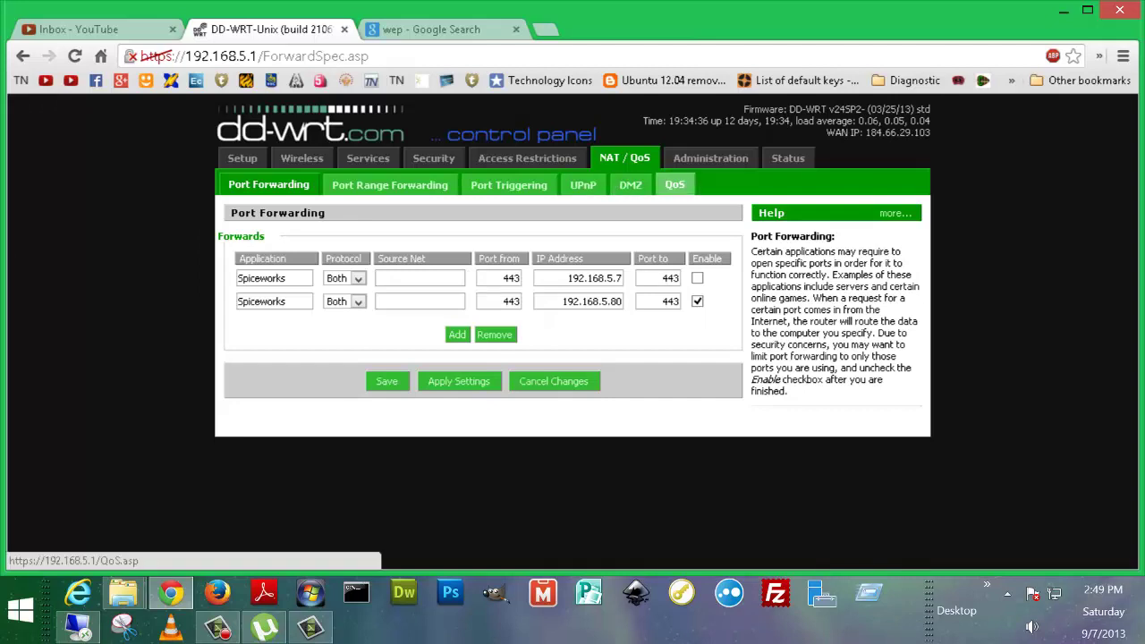
left_click(390, 184)
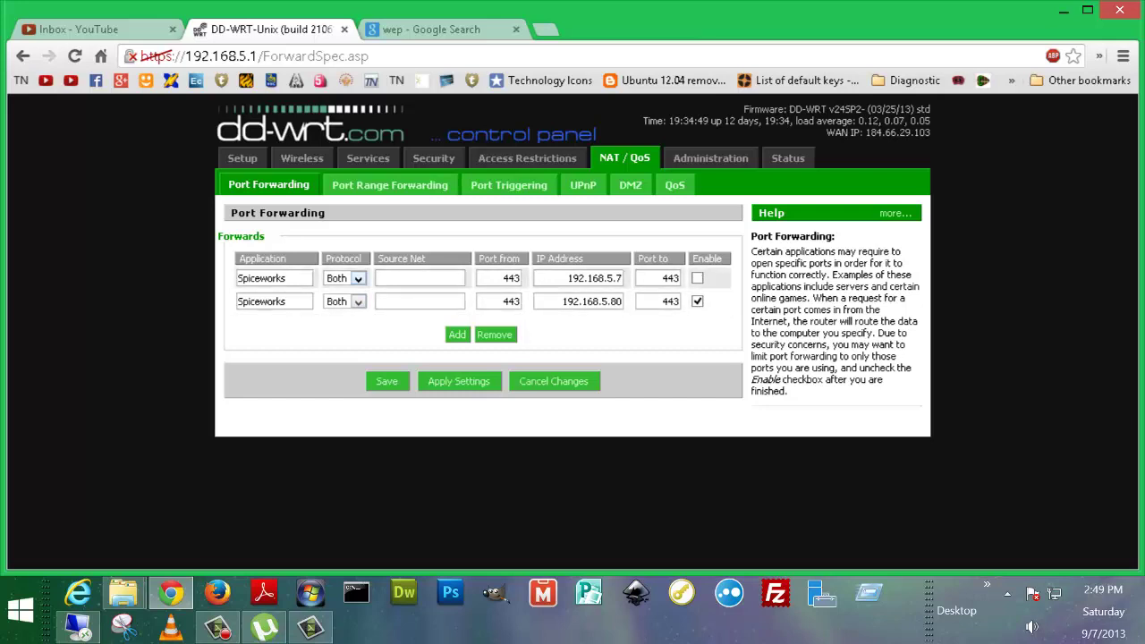
left_click(359, 280)
left_click(359, 279)
left_click_drag(502, 278, 523, 281)
left_click(663, 278)
left_click_drag(663, 278, 680, 278)
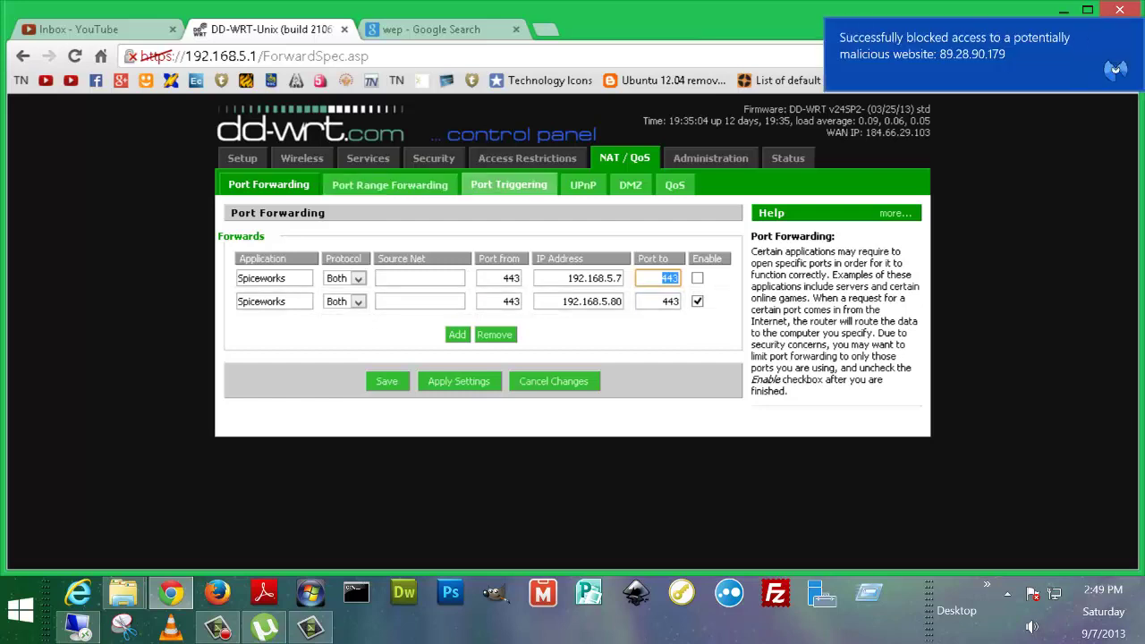
View the Port Range Forwarding and Port Triggering pages, reading the full Port Triggering help before dismissing it.
left_click(390, 184)
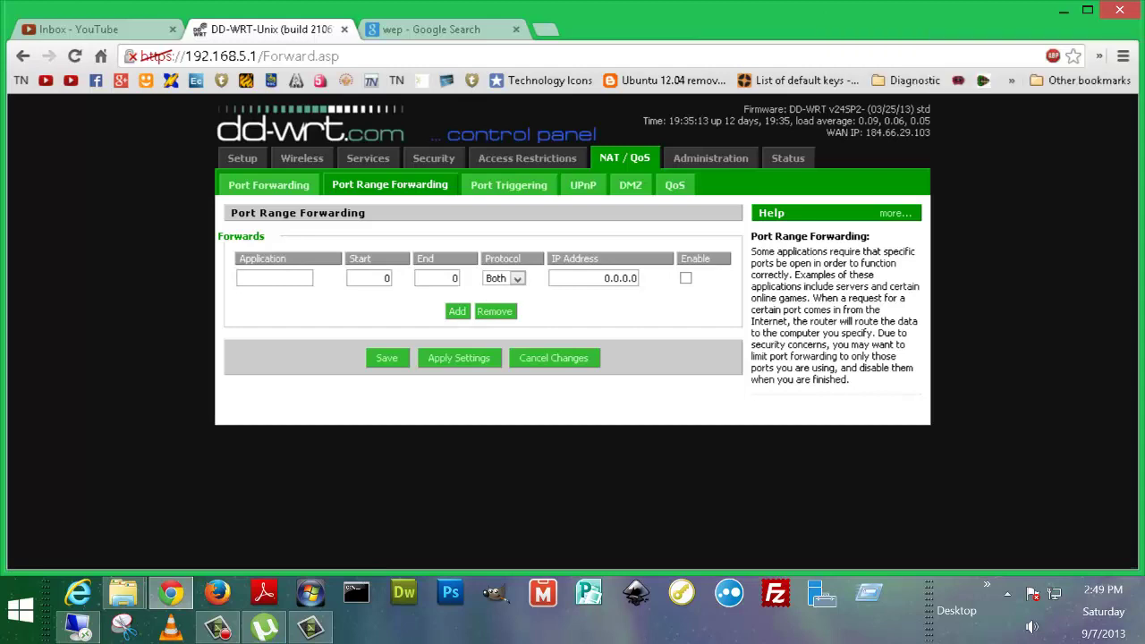
left_click(509, 184)
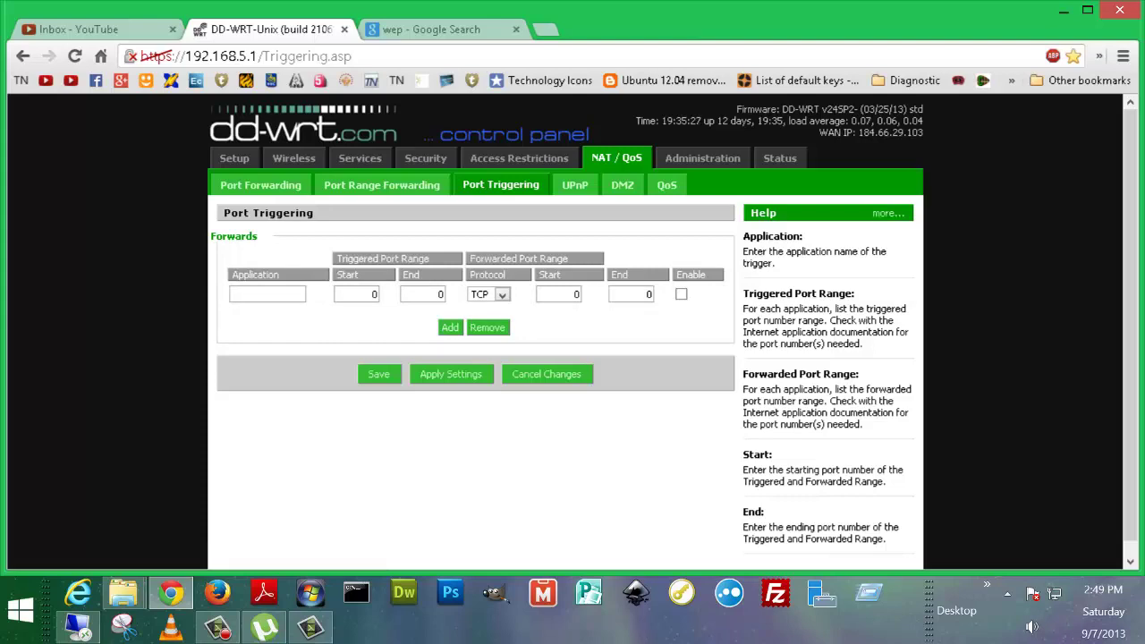
left_click(889, 214)
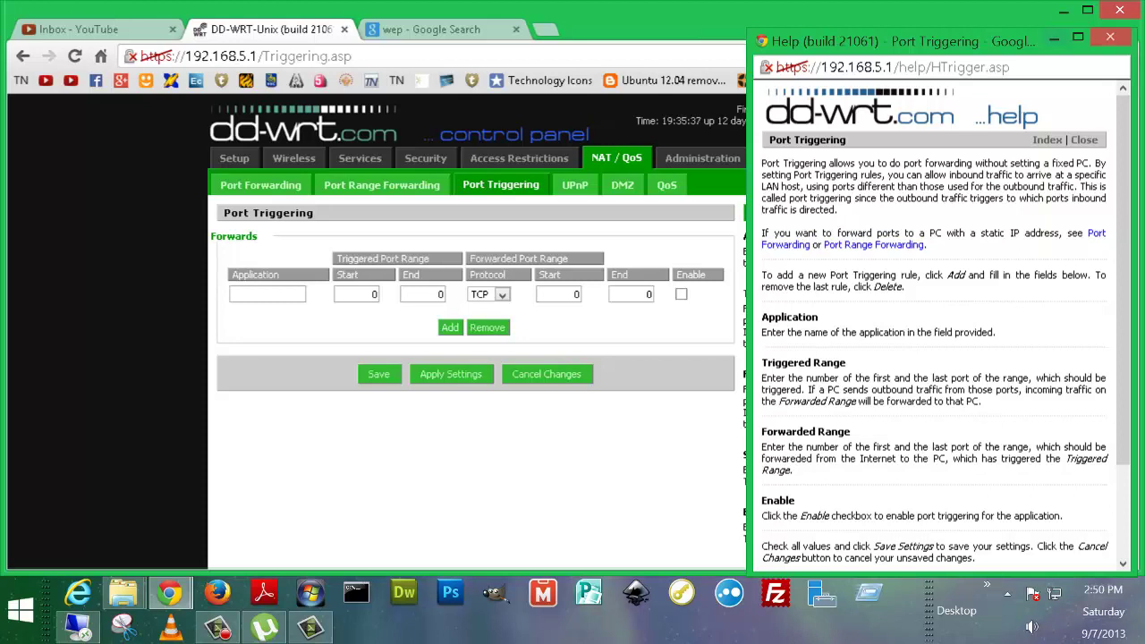
left_click(1054, 37)
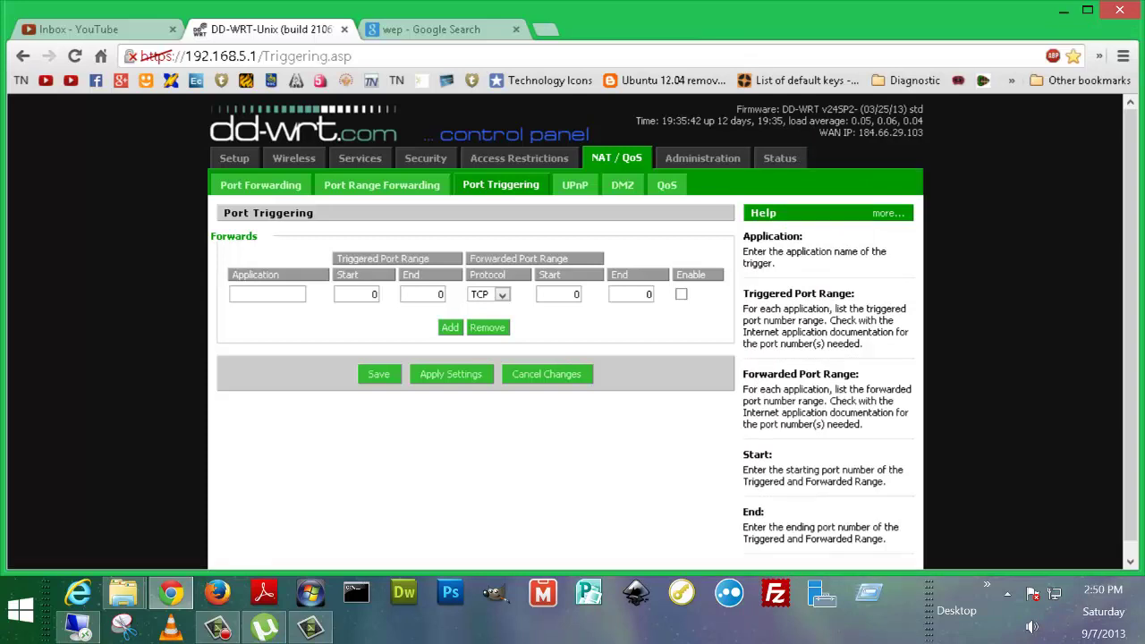
View the UPnP page with its forwards table and UPnP service configuration.
left_click(575, 184)
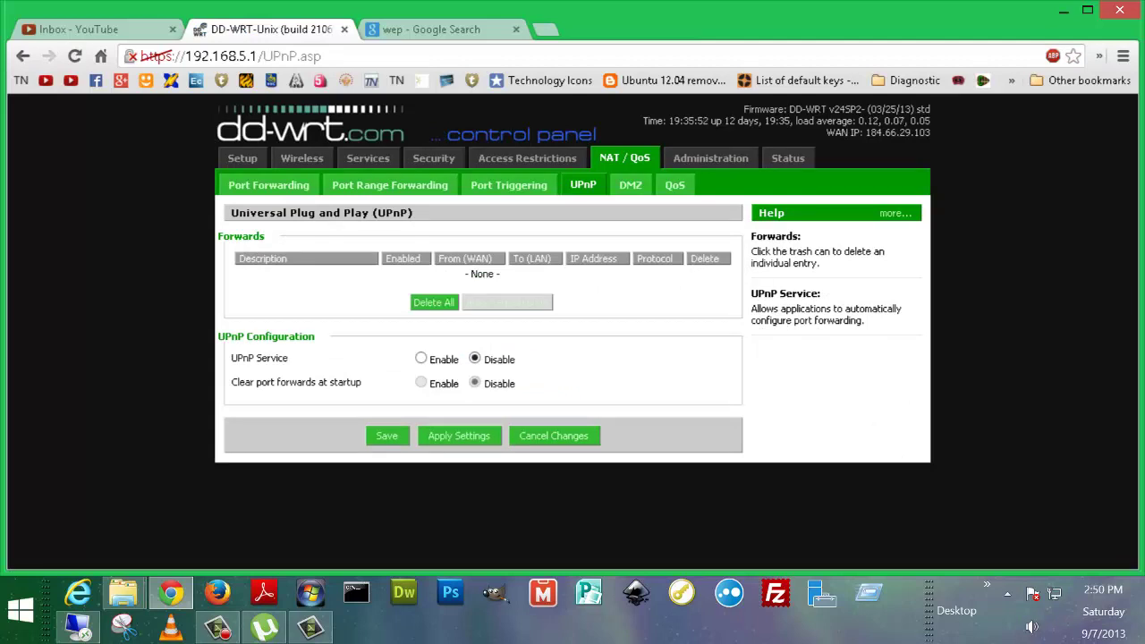
left_click(631, 184)
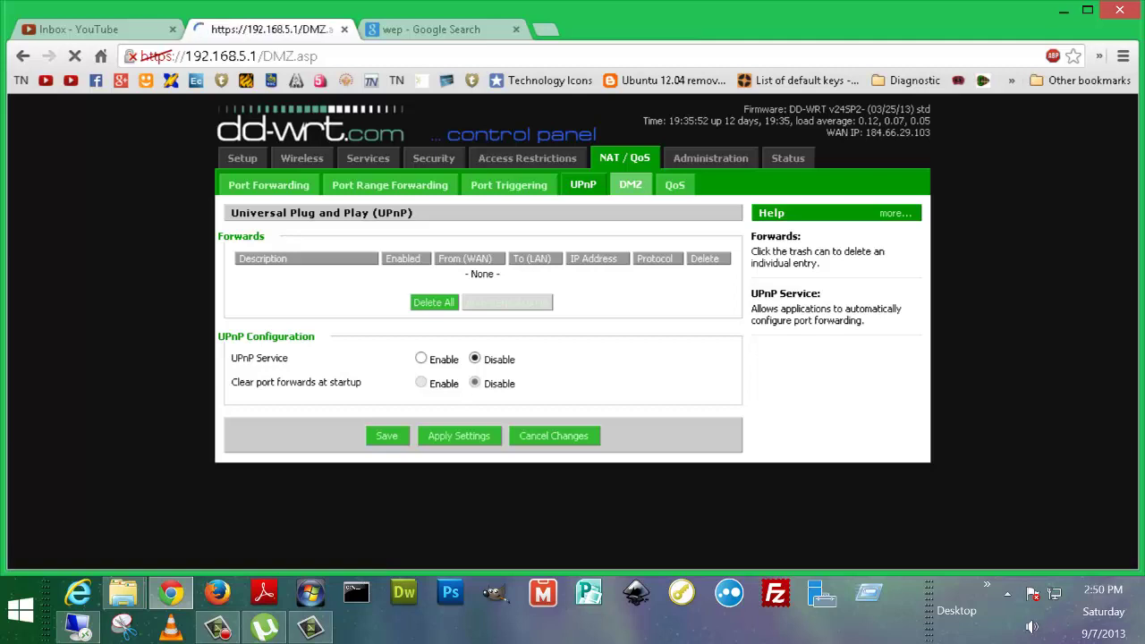
left_click(583, 184)
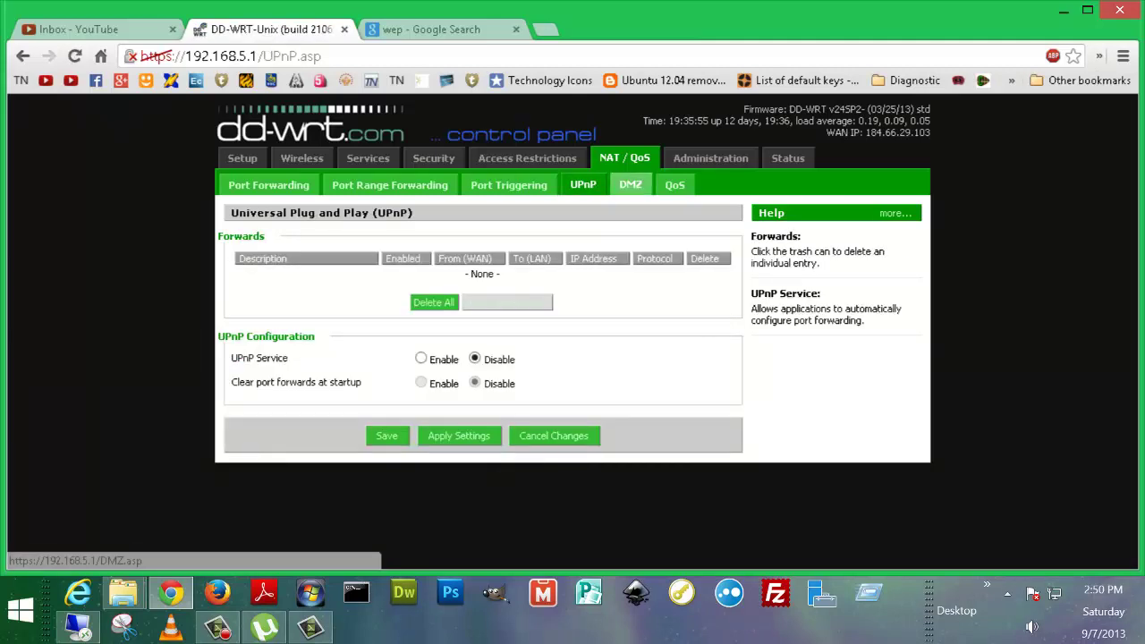
Open the DMZ page, enable Use DMZ and clear the last number of the DMZ host IP address.
left_click(631, 184)
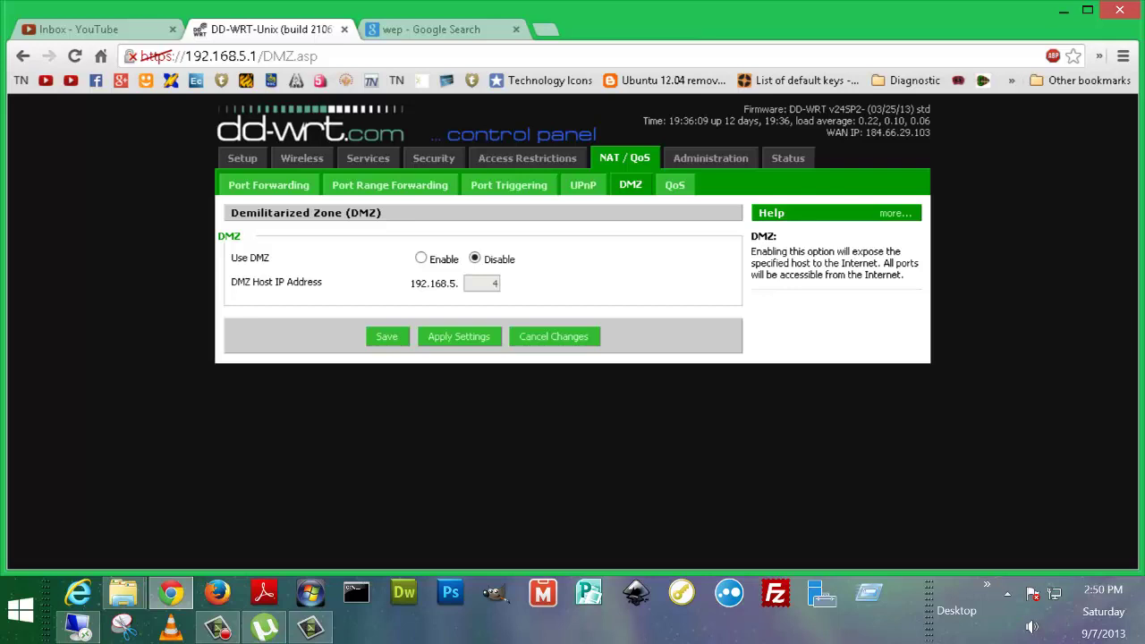
left_click(422, 258)
double_click(494, 283)
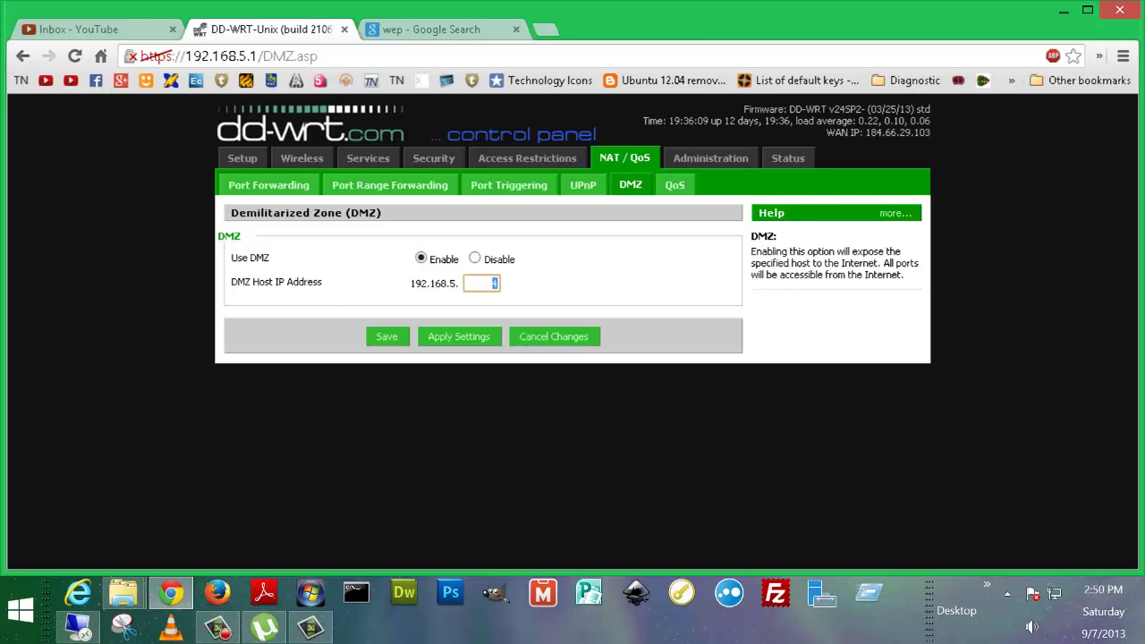
key("BackSpace")
Set Use DMZ back to Disable and save the DMZ settings.
left_click(476, 258)
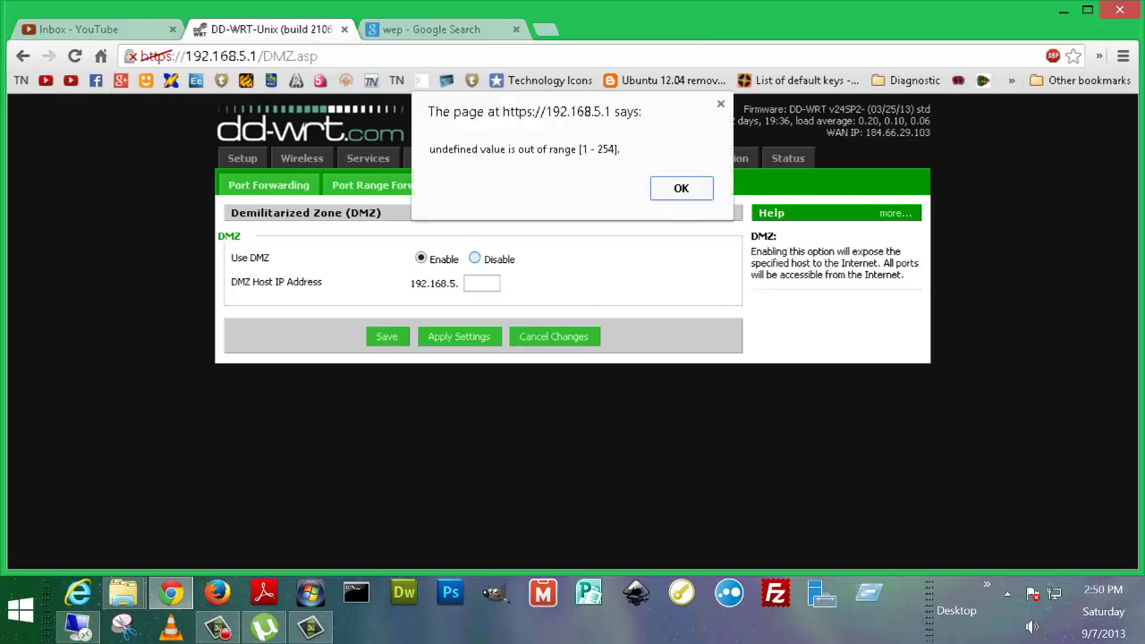
key("Return")
left_click(474, 259)
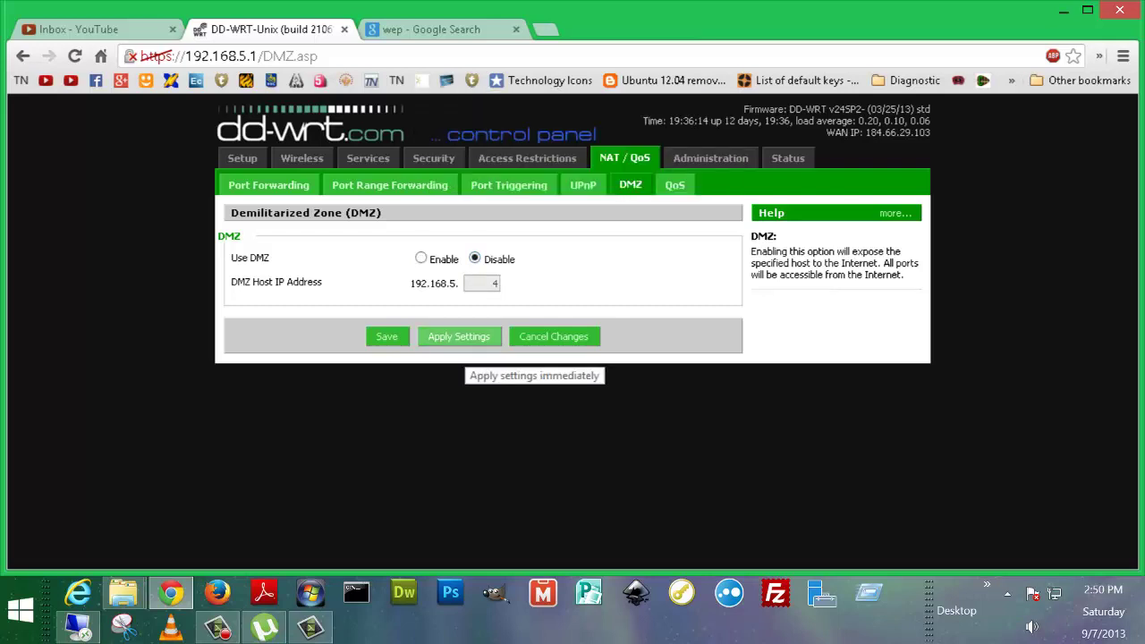
left_click(386, 337)
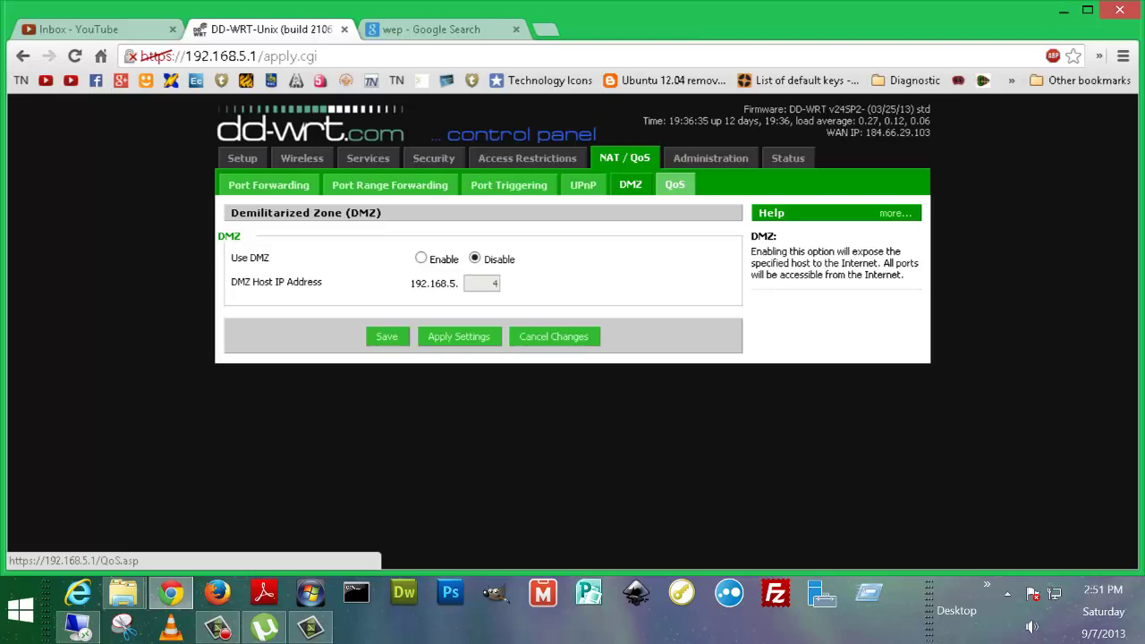
Open the QoS page and review its QoS settings, TCP-packet, services, netmask and MAC priority sections.
left_click(675, 184)
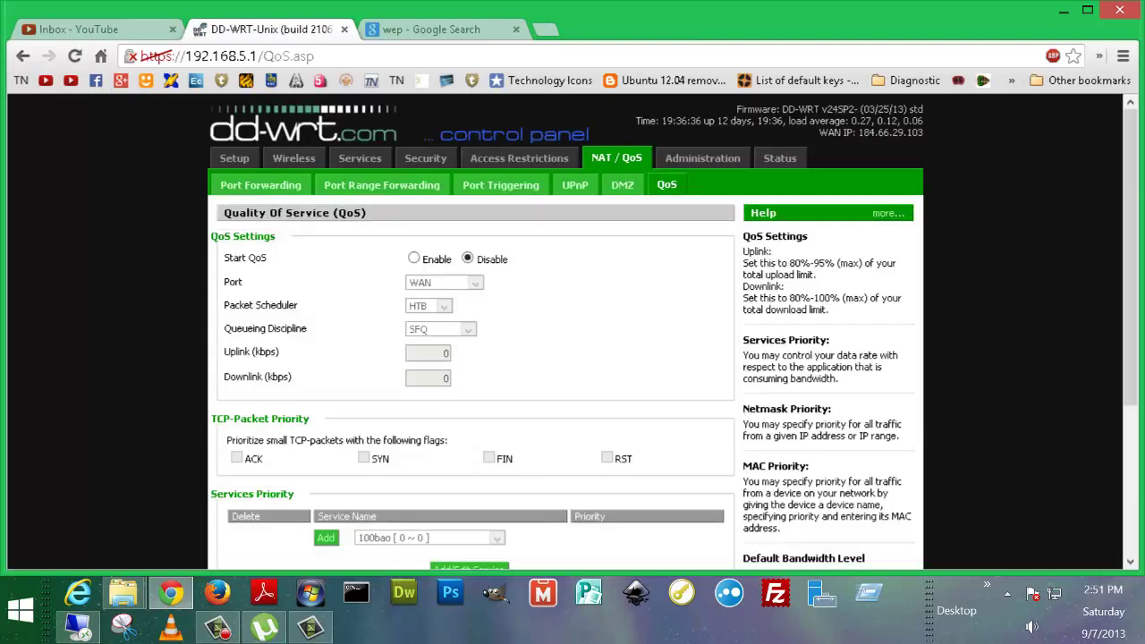
scroll(573, 331, "down", 3)
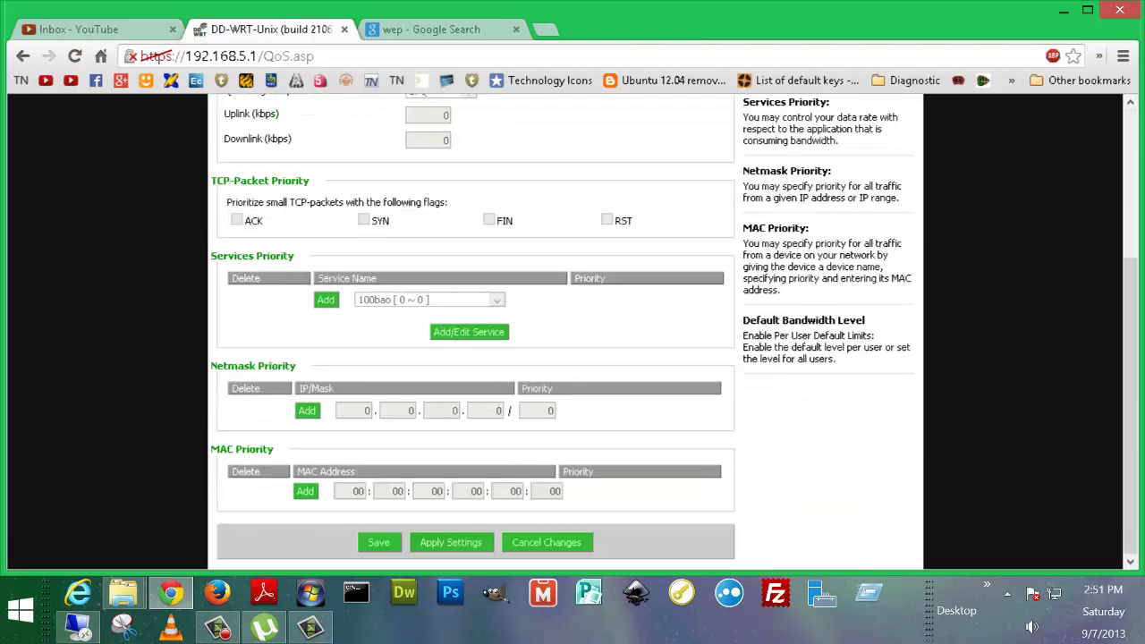
scroll(573, 331, "up", 3)
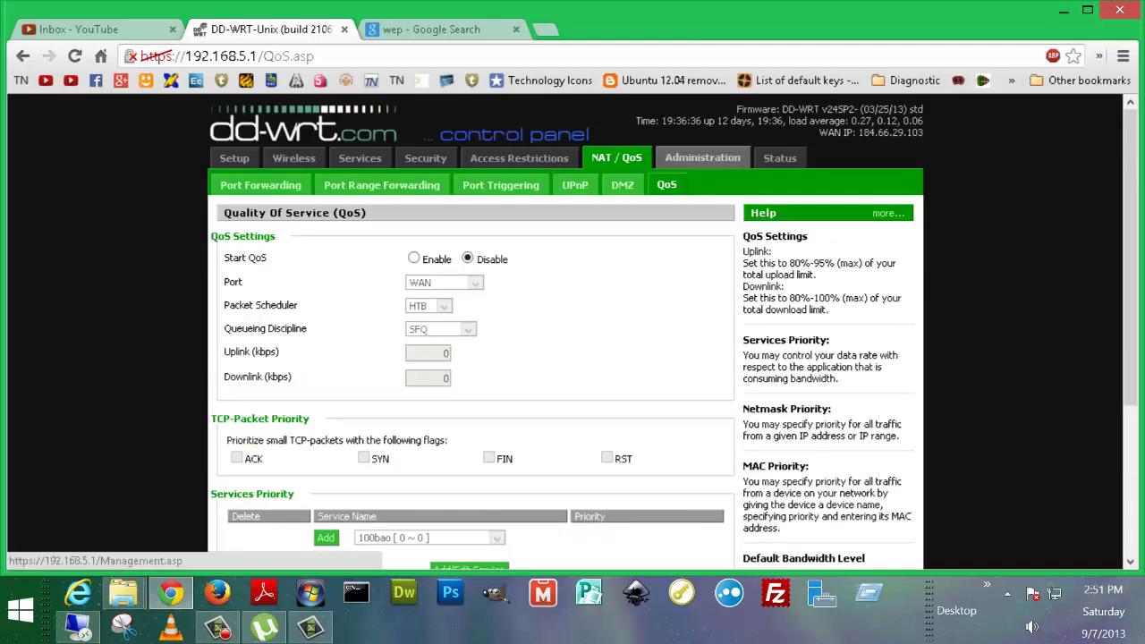
left_click(519, 157)
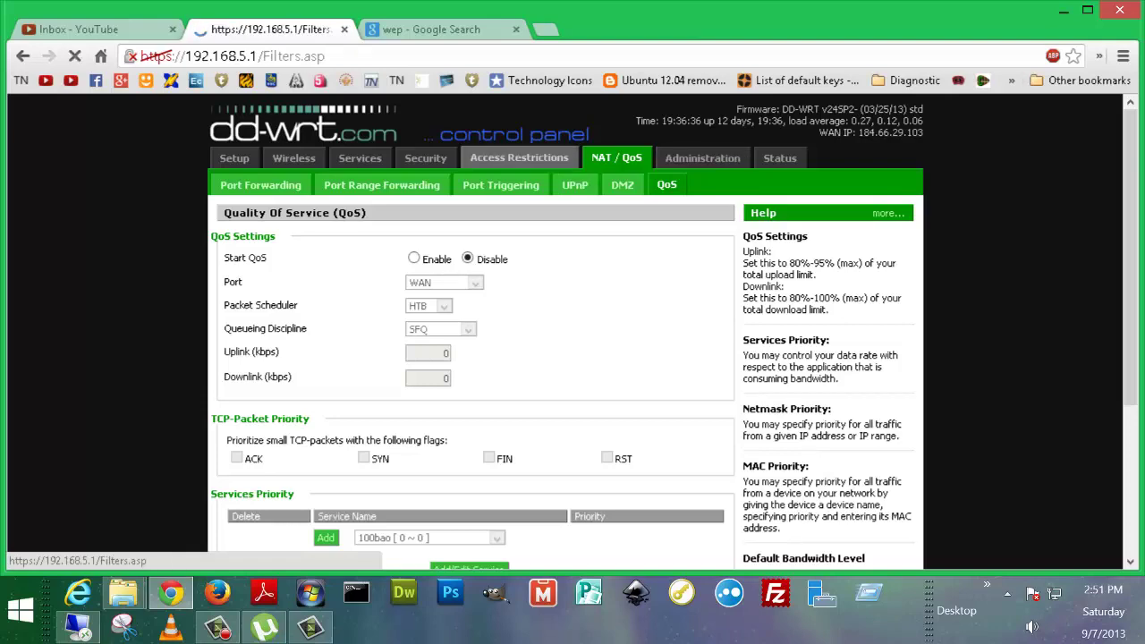
Open the Administration Management page, highlight its HTTPS address, and review the router password, web access and remote access settings.
left_click(703, 158)
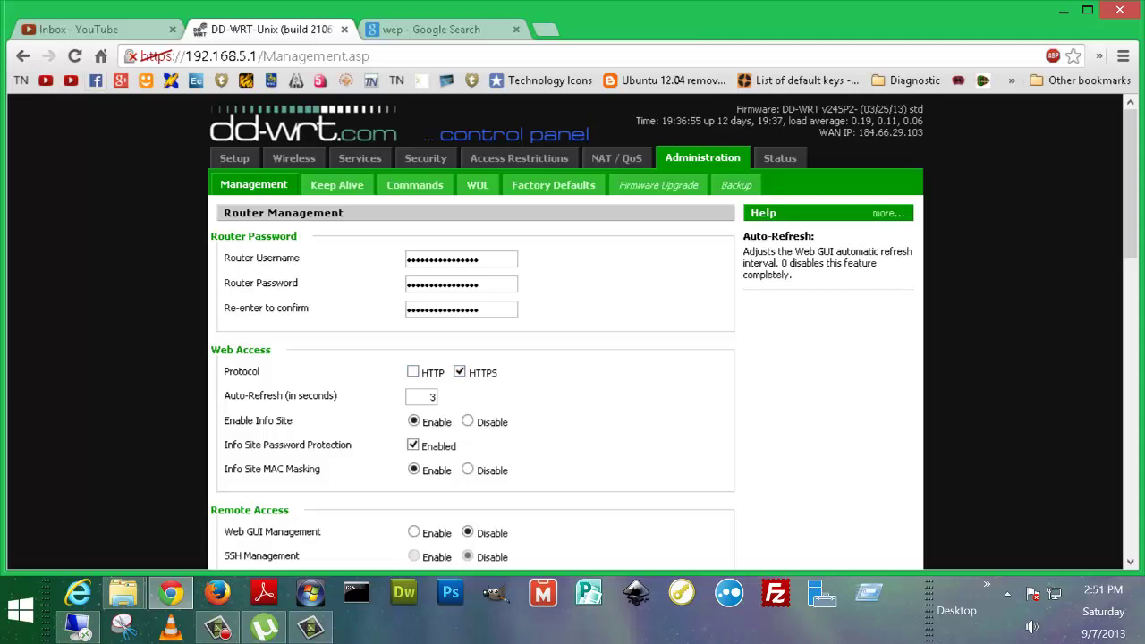
left_click(255, 56)
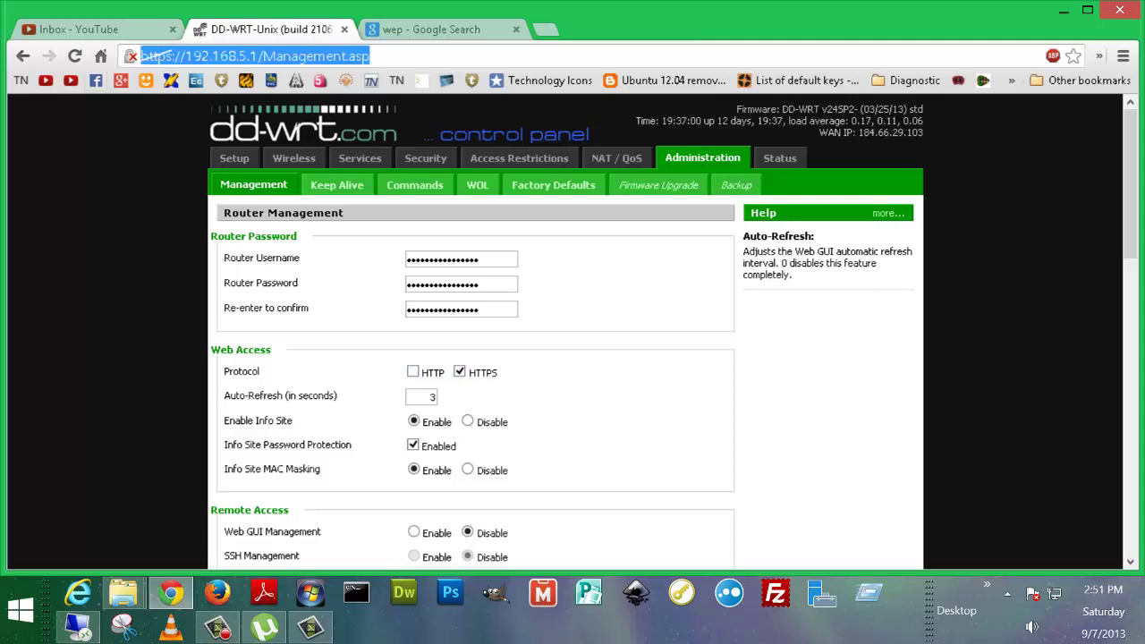
left_click(371, 56)
scroll(565, 331, "down", 2)
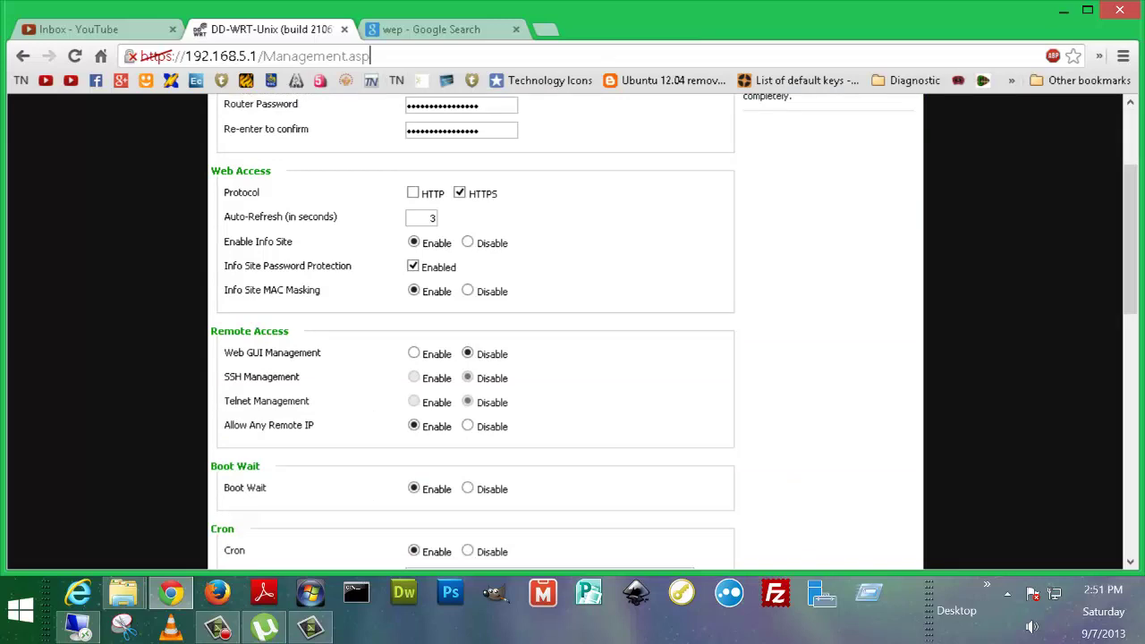
scroll(573, 331, "down", 1)
scroll(573, 331, "down", 1)
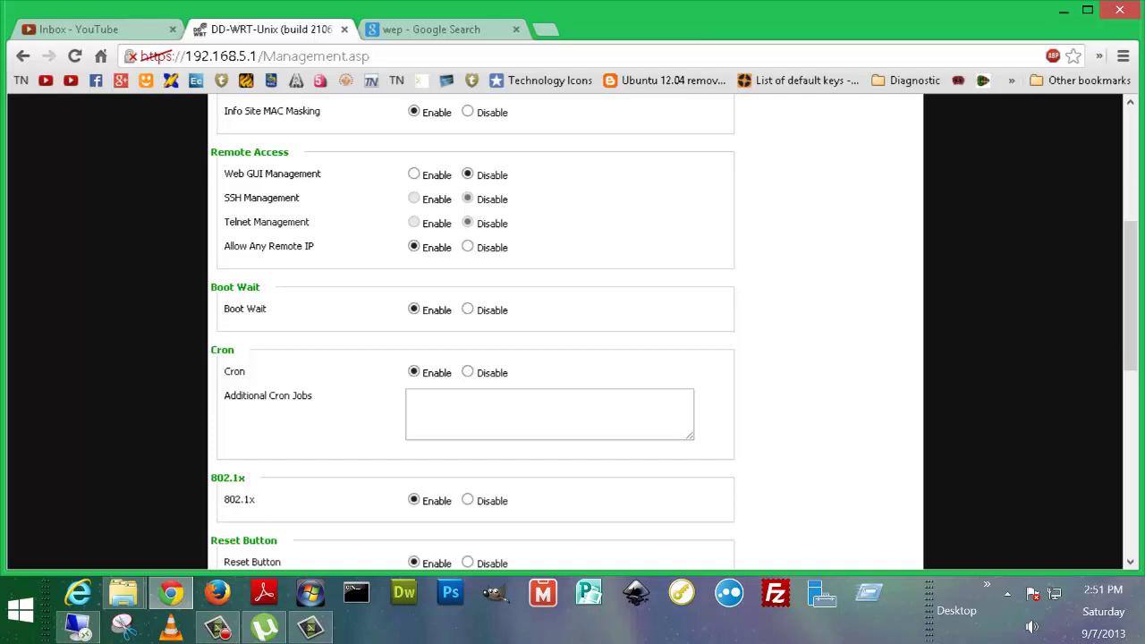
Examine the remaining Router Management settings, from Boot Wait and Cron through IPv6, language, IP filter and GUI style.
scroll(572, 331, "down", 2)
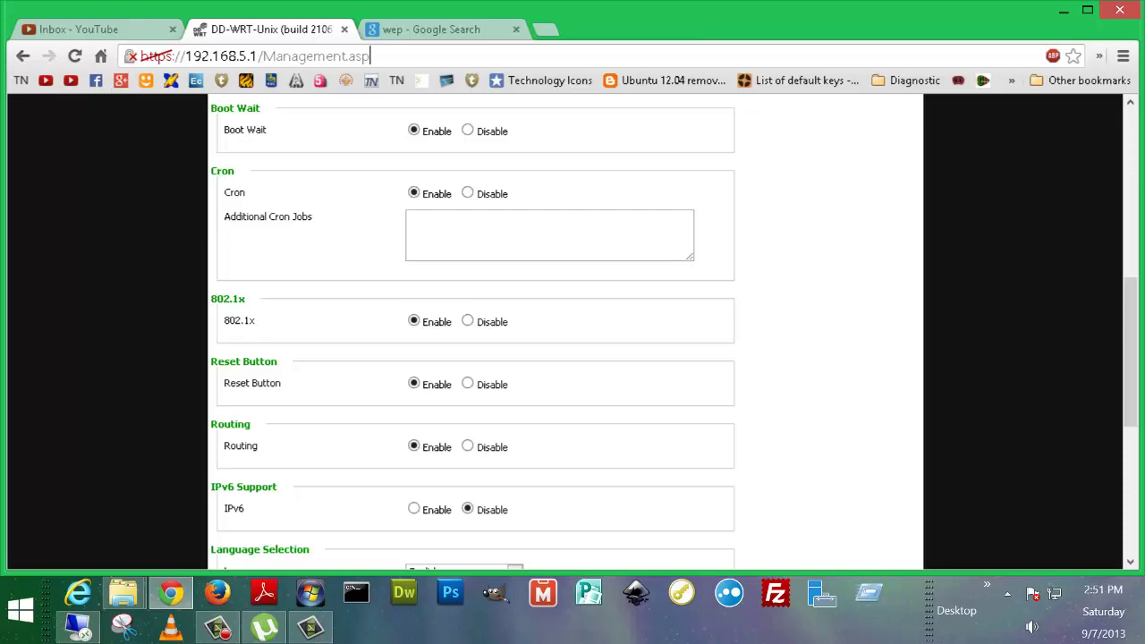
key("Return")
scroll(476, 331, "down", 4)
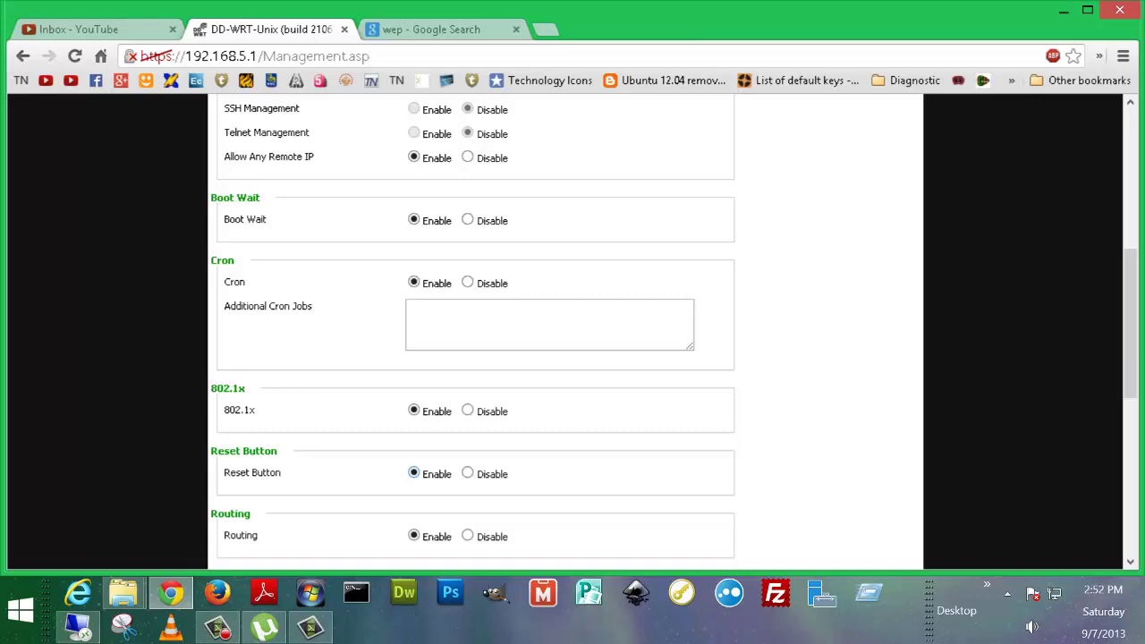
scroll(572, 331, "down", 1)
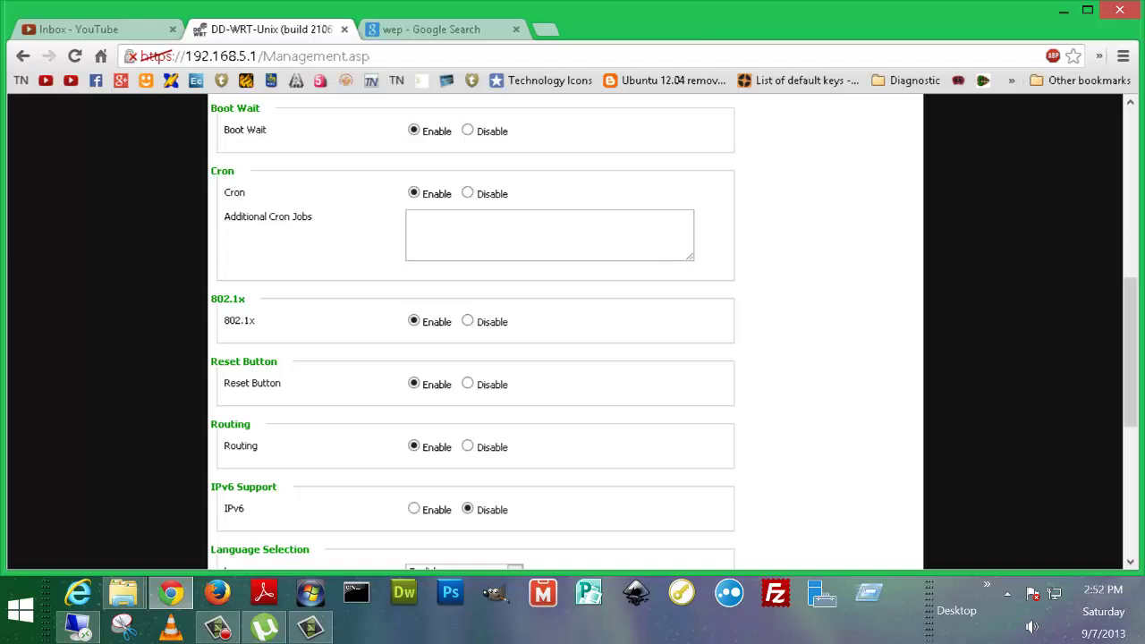
scroll(573, 331, "down", 1)
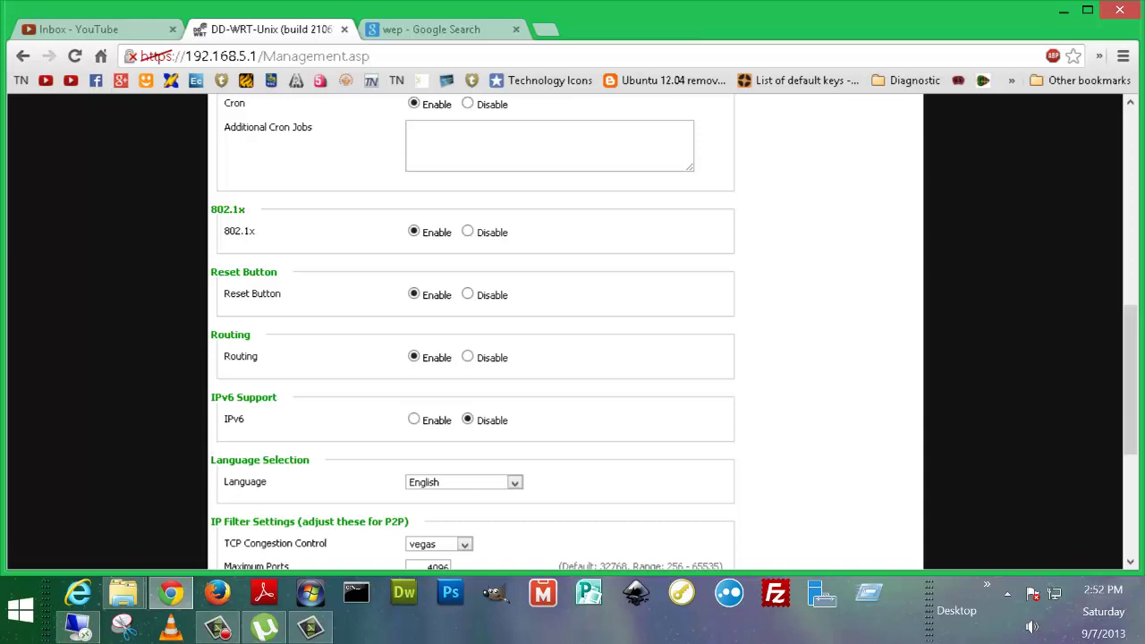
scroll(474, 331, "down", 3)
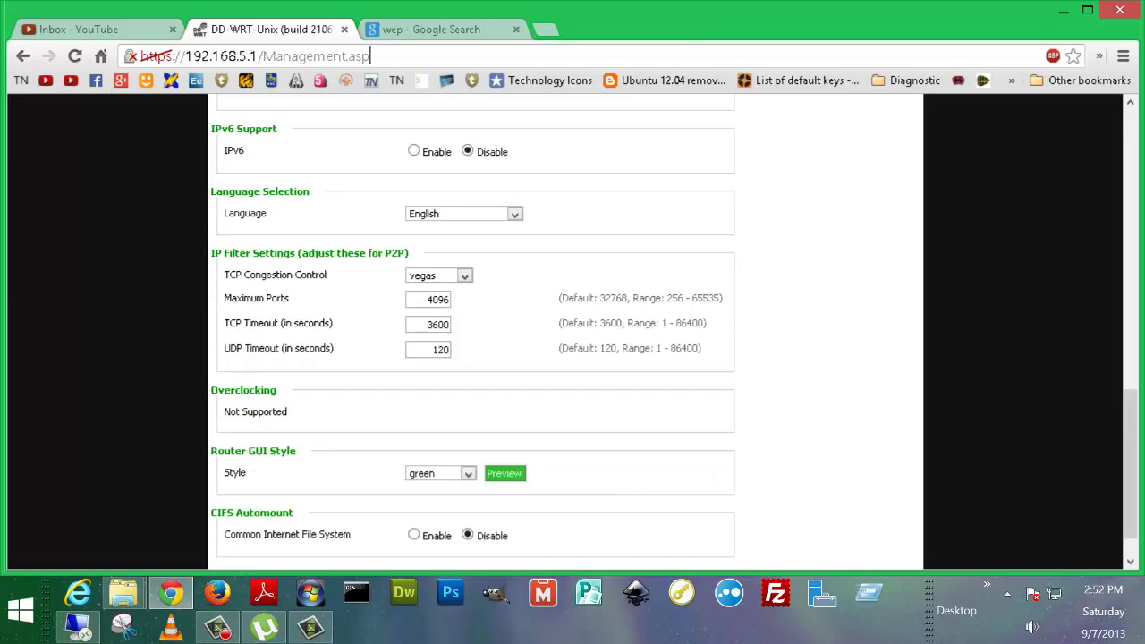
Set the Router GUI Style to blue and preview it.
scroll(573, 331, "down", 1)
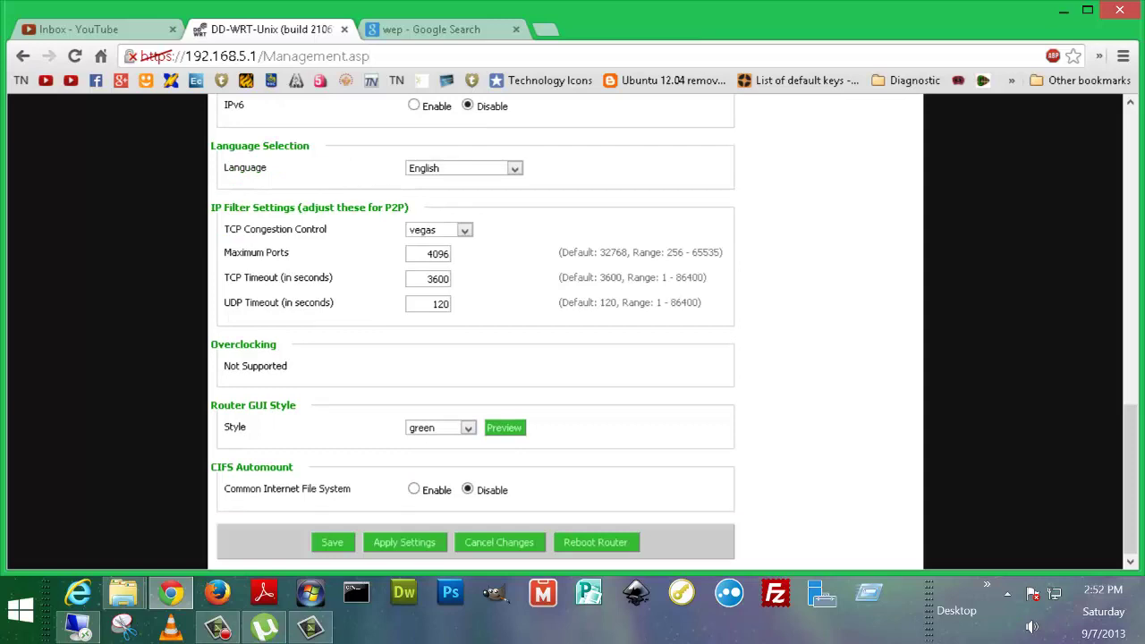
left_click(468, 428)
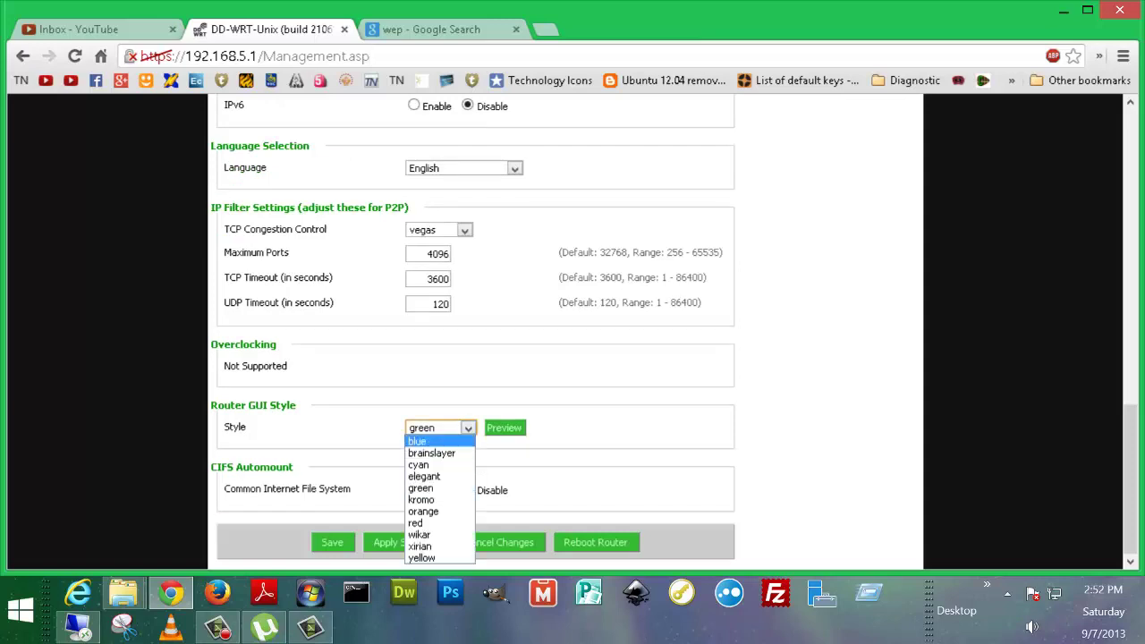
left_click(430, 440)
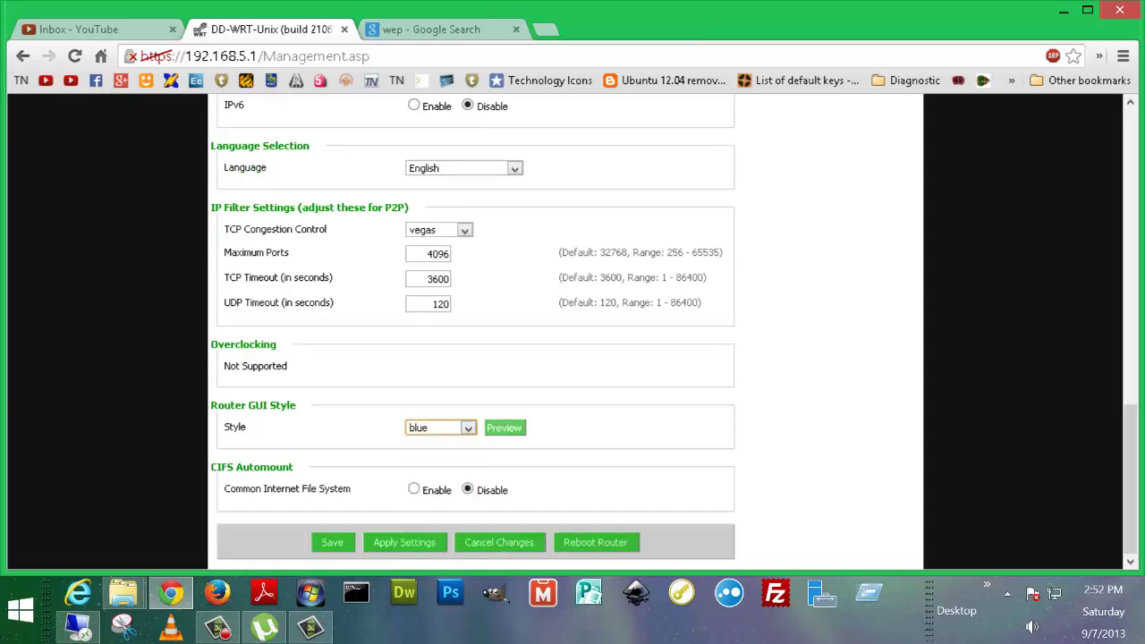
left_click(506, 428)
Preview the brainslayer Router GUI Style and look over the Router Management page in it.
left_click(468, 428)
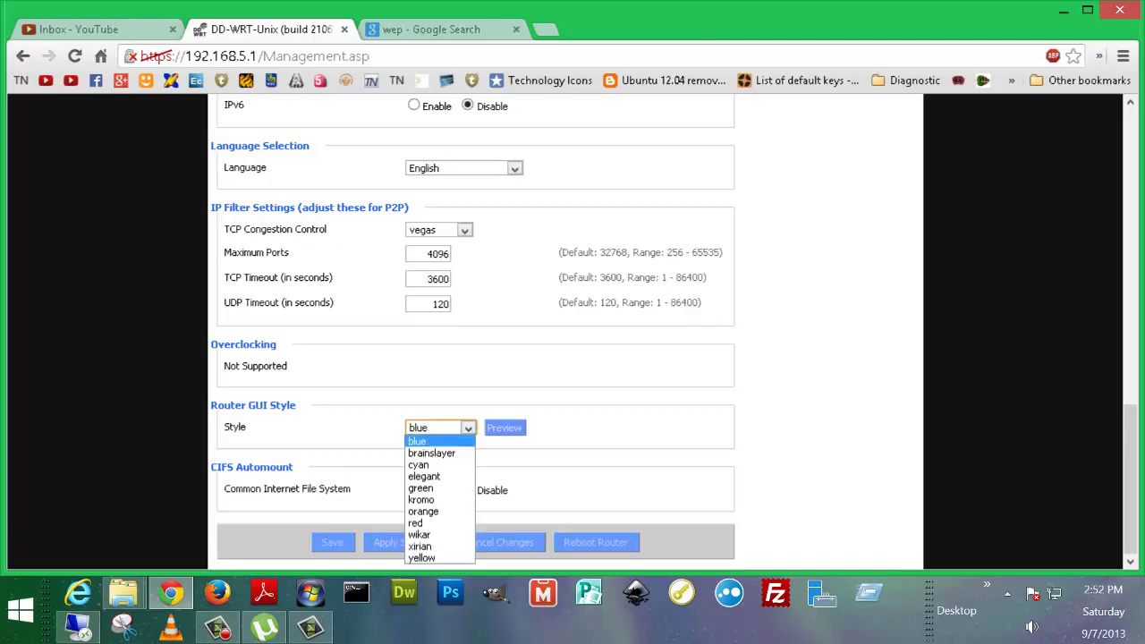
left_click(429, 449)
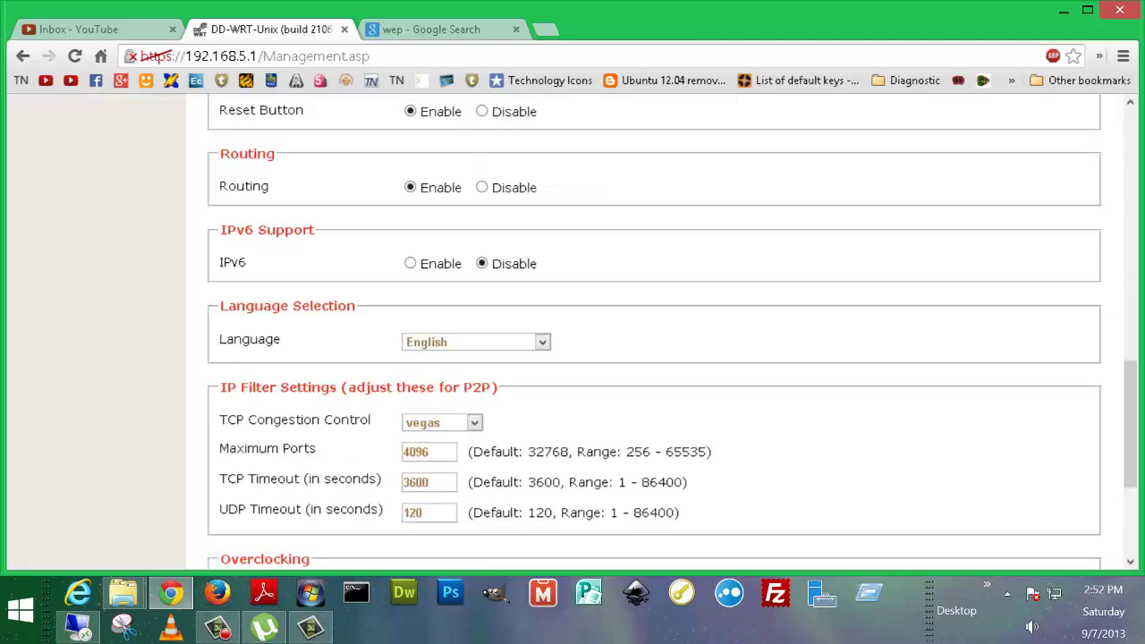
scroll(470, 336, "up", 11)
scroll(470, 336, "down", 12)
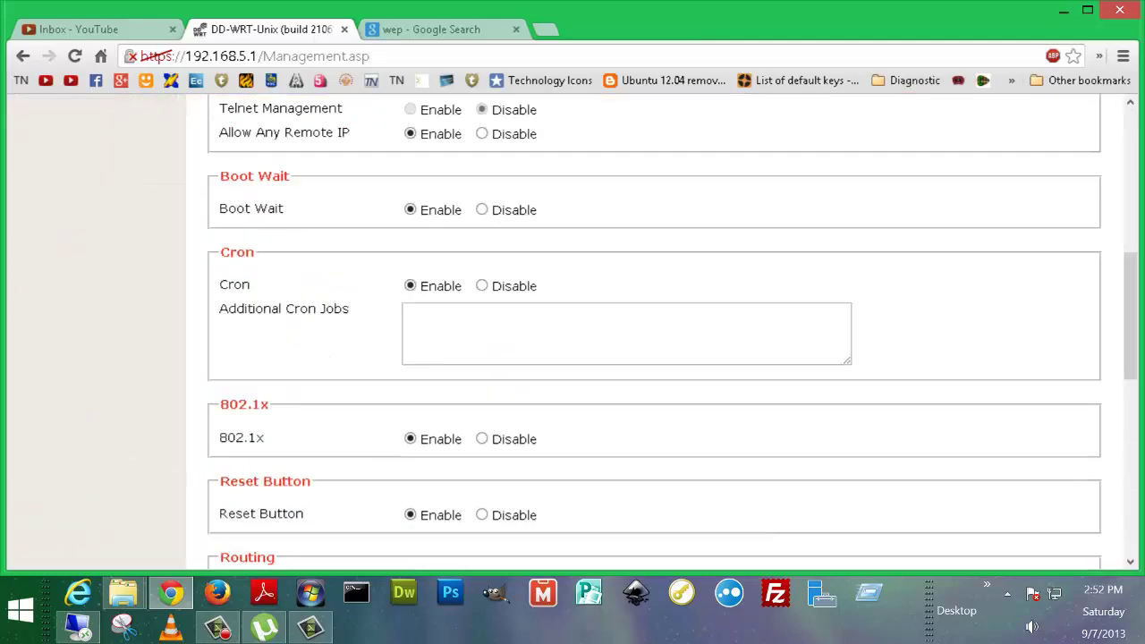
Preview the cyan Router GUI Style and look over the restyled Router Management page.
scroll(654, 331, "down", 2)
left_click(480, 424)
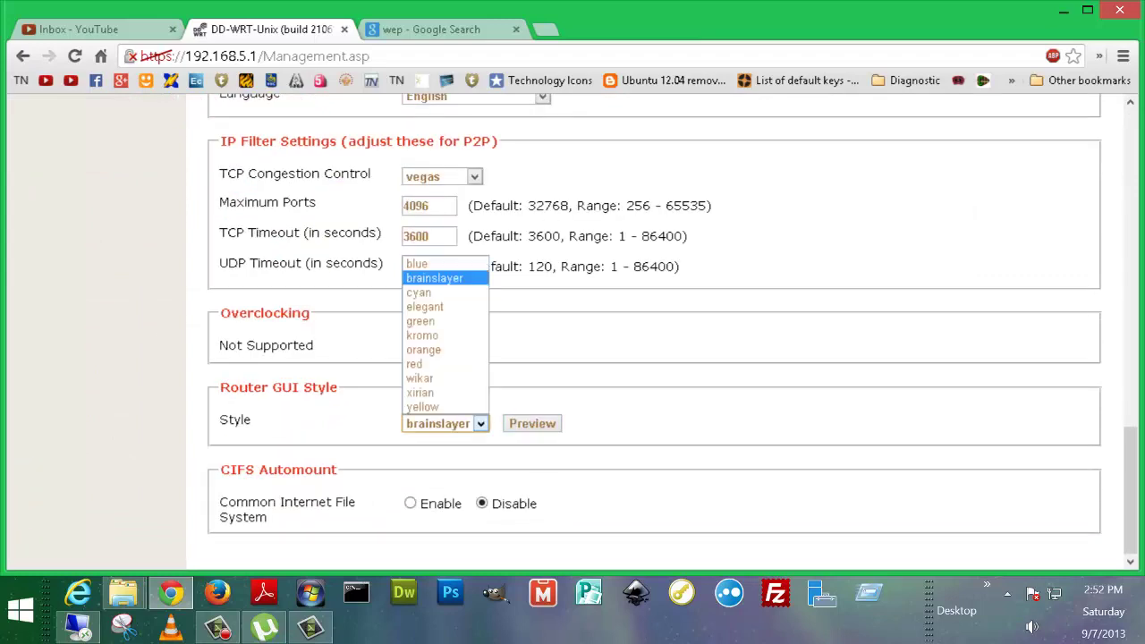
left_click(438, 293)
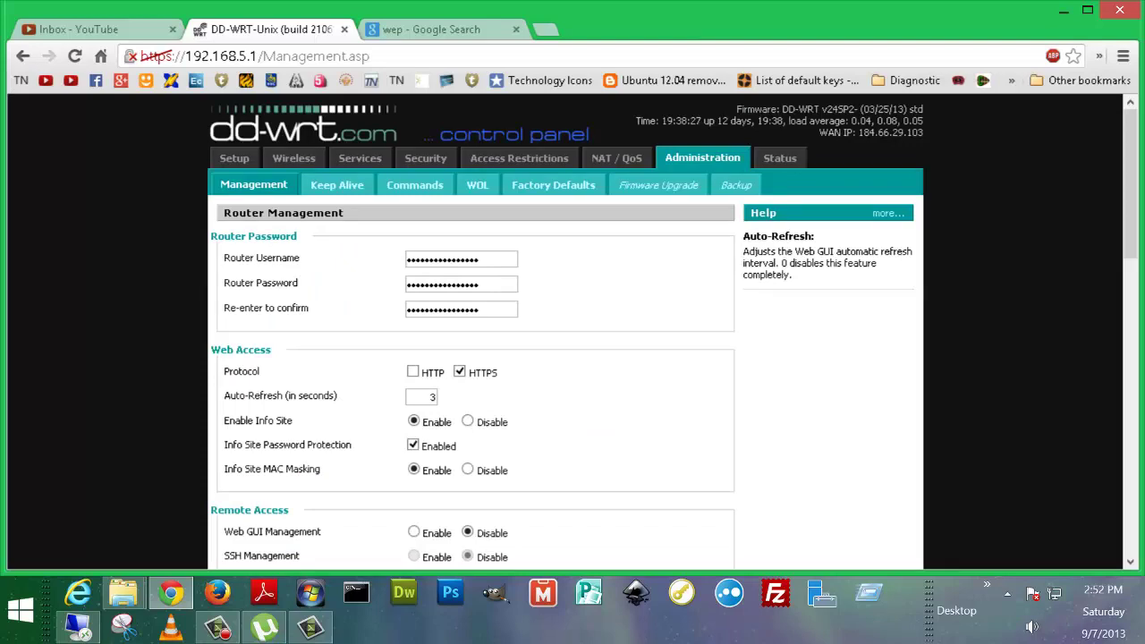
scroll(573, 332, "down", 10)
scroll(573, 331, "down", 2)
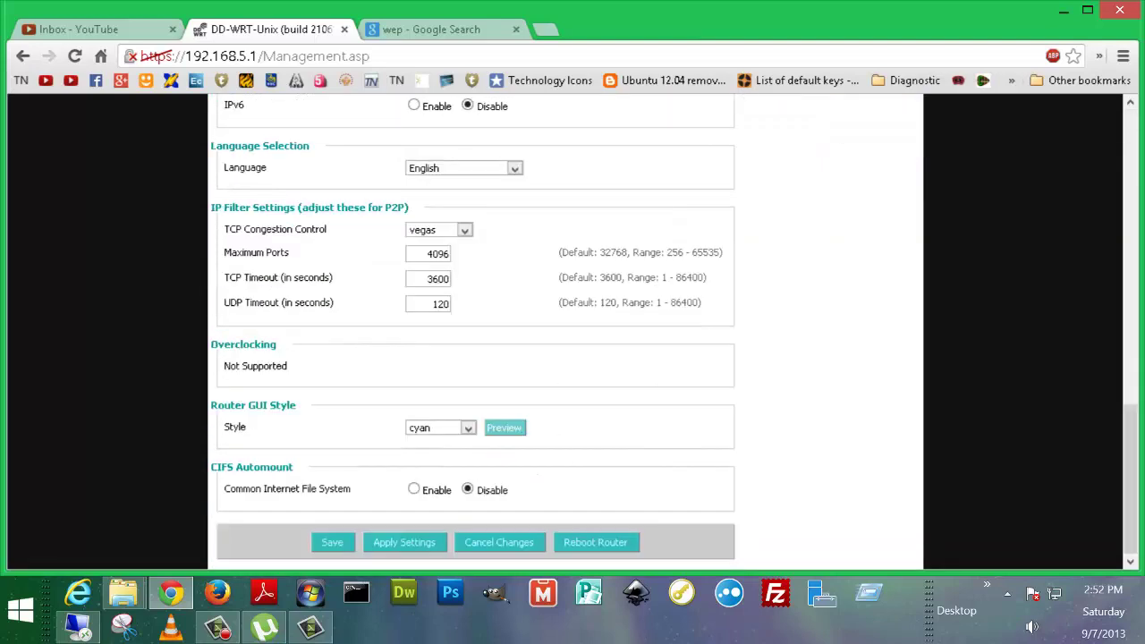
Review the Router Management page from router password and remote access through Cron, IPv6, language, IP filter and CIFS Automount.
scroll(573, 331, "up", 4)
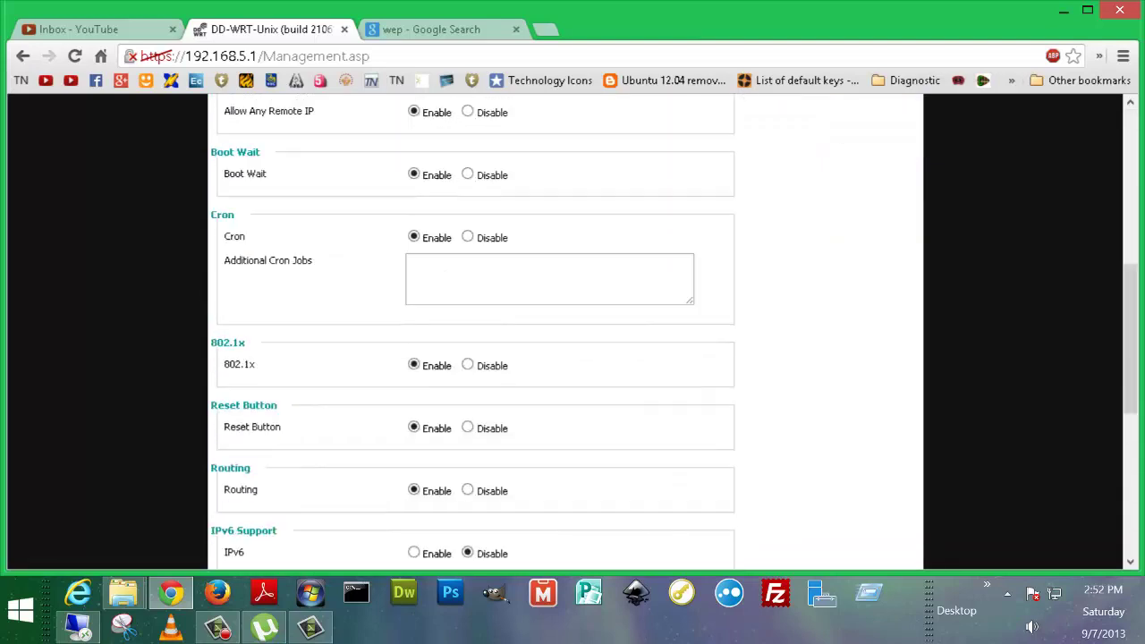
scroll(473, 331, "down", 3)
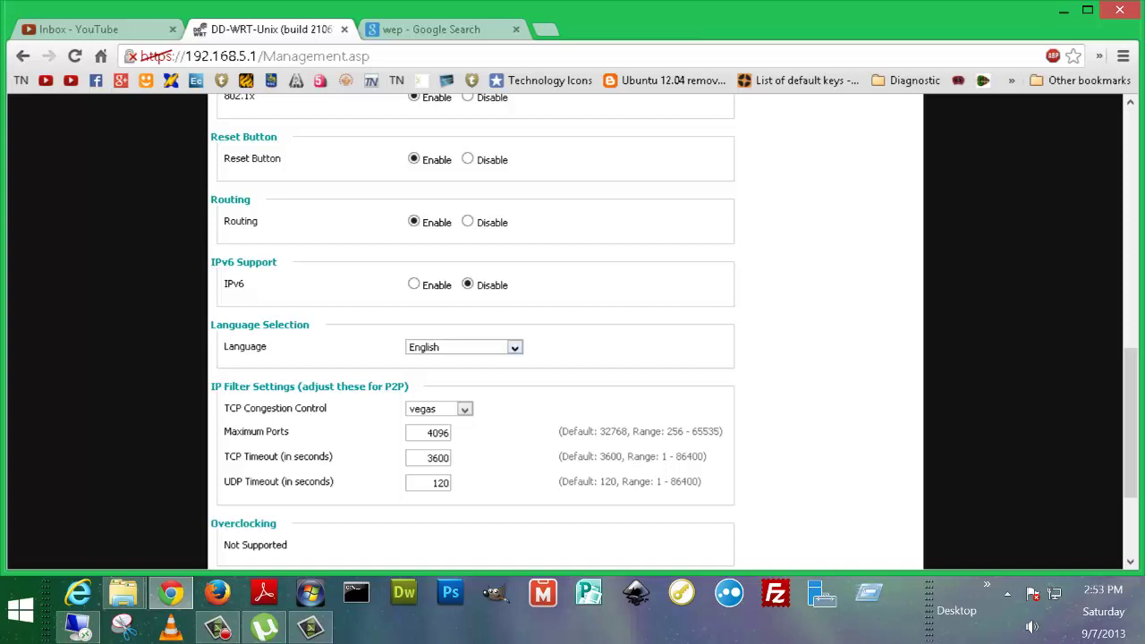
scroll(472, 331, "down", 2)
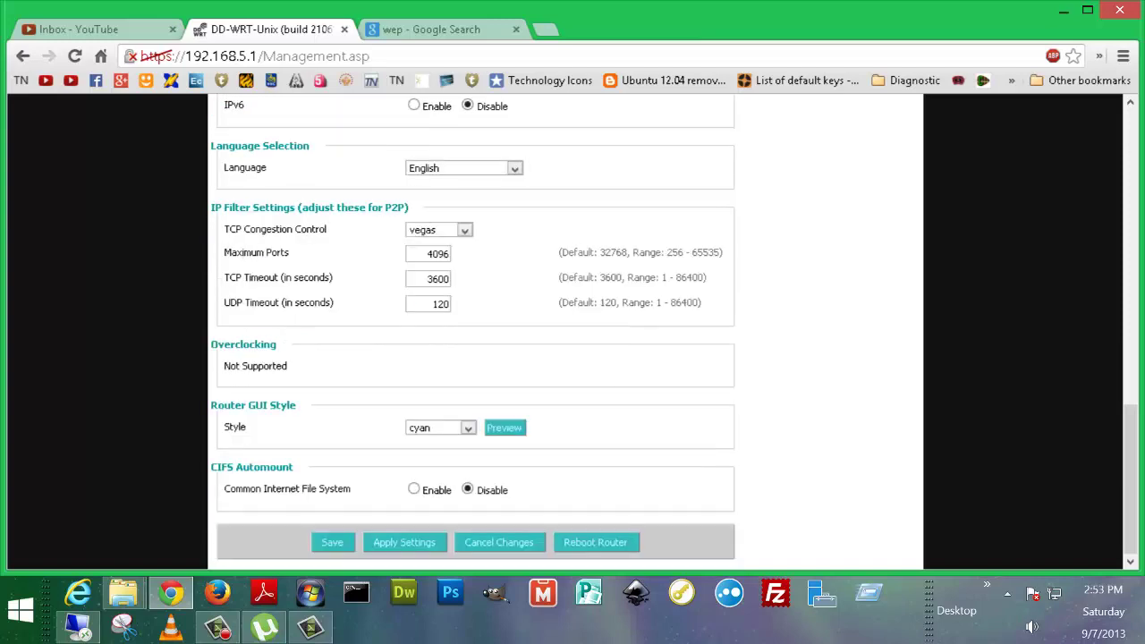
scroll(473, 331, "up", 1)
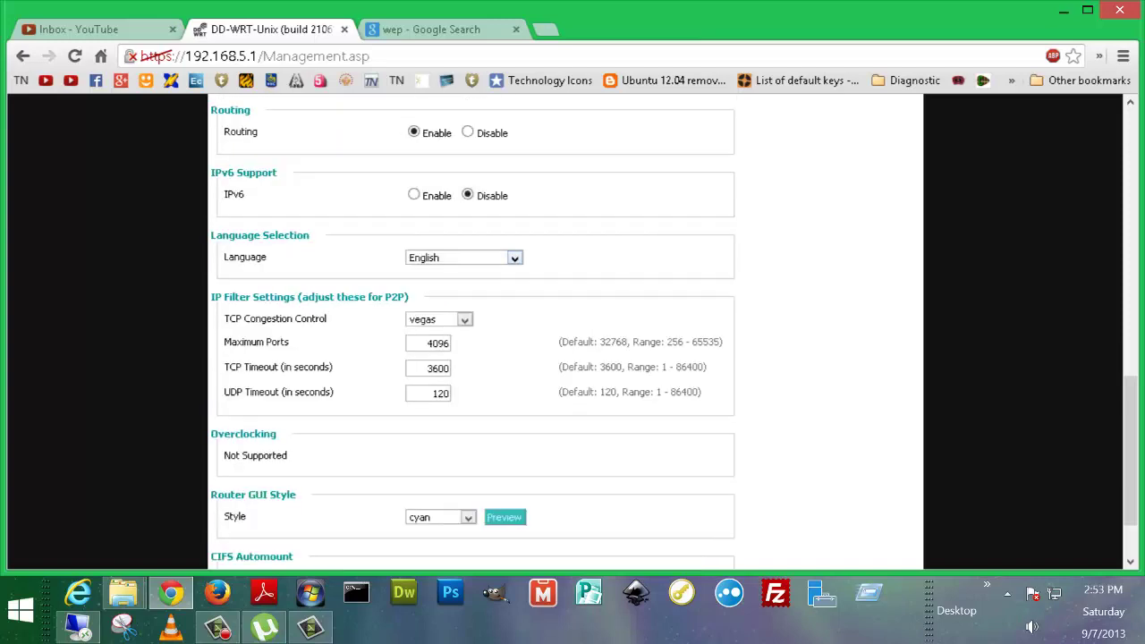
scroll(473, 331, "up", 5)
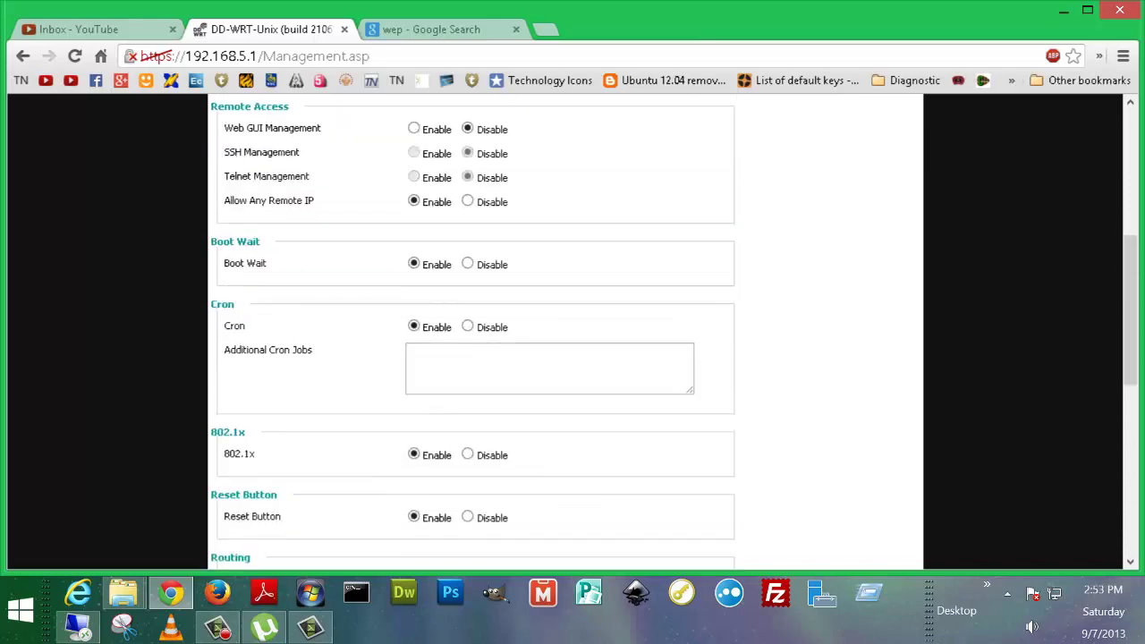
scroll(472, 331, "down", 6)
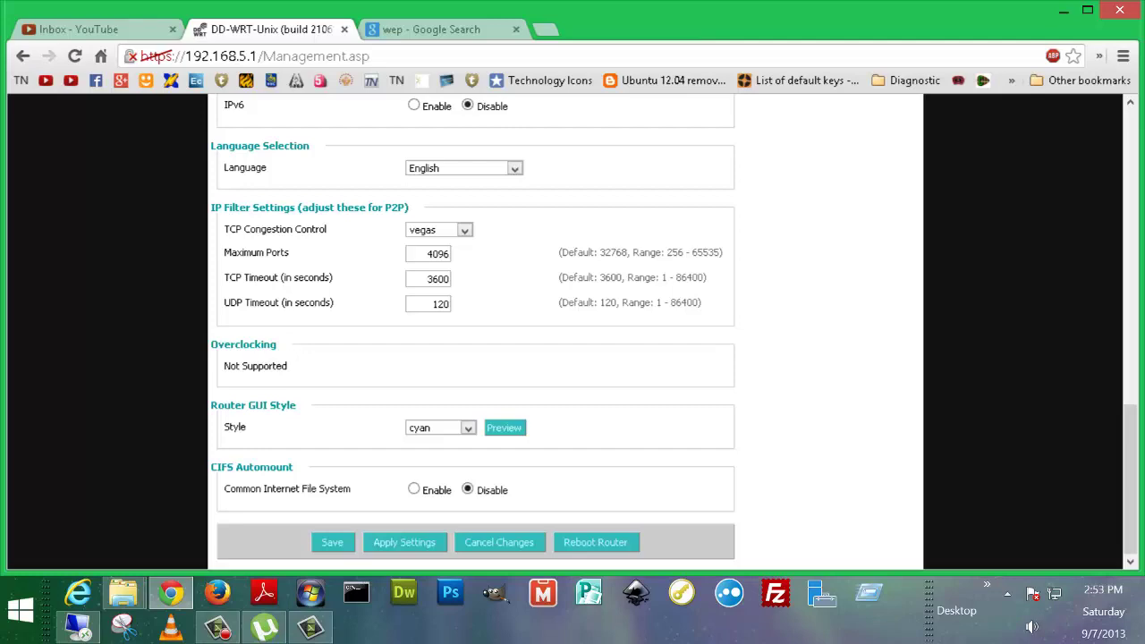
scroll(472, 331, "up", 8)
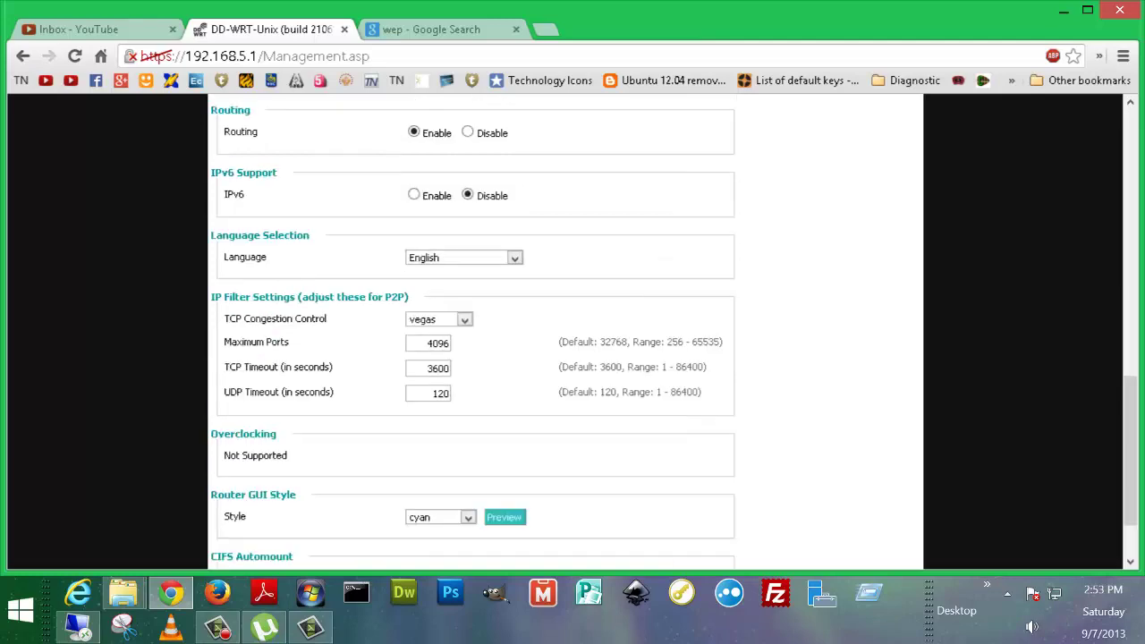
scroll(472, 331, "up", 3)
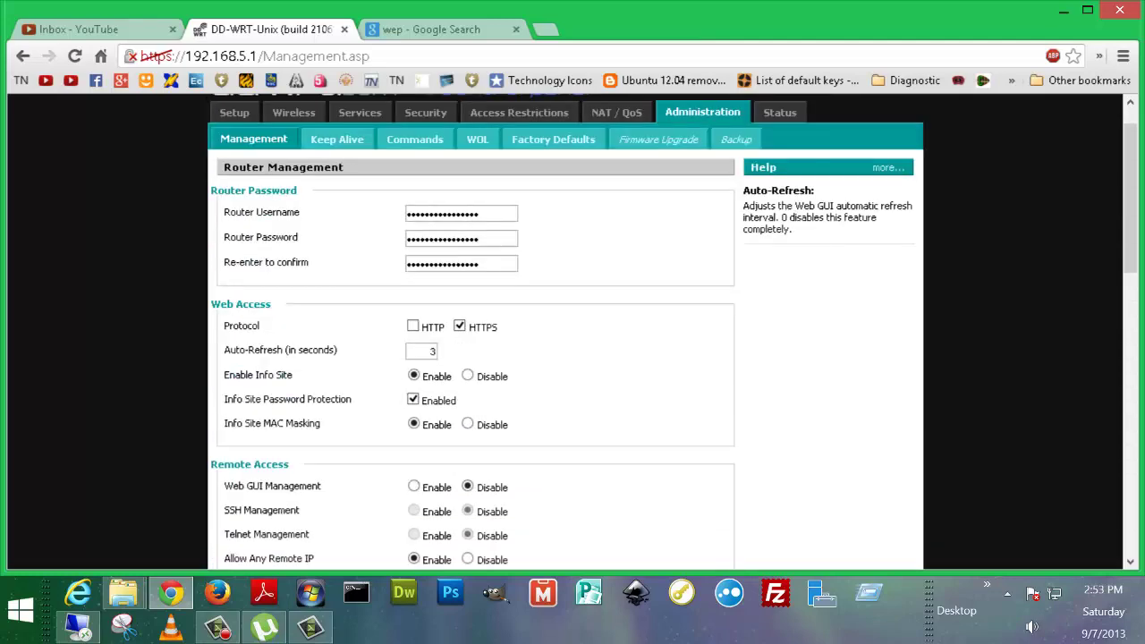
scroll(473, 331, "down", 4)
scroll(472, 331, "down", 4)
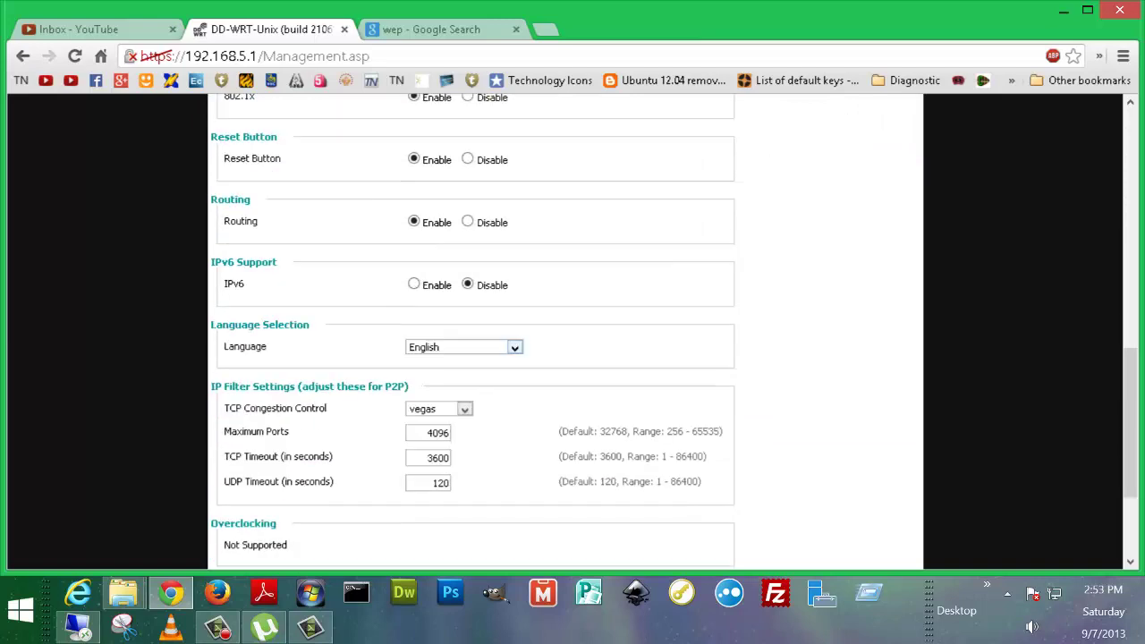
scroll(472, 331, "down", 2)
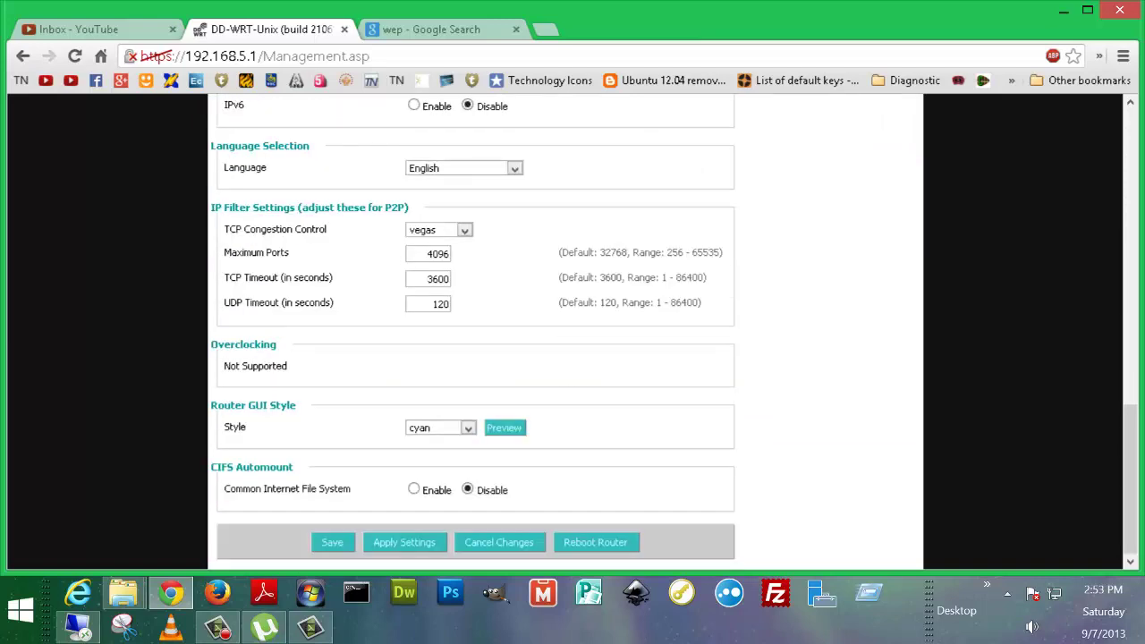
Look through the TCP Congestion Control options under IP Filter Settings and close the list without changing the selection.
left_click(439, 230)
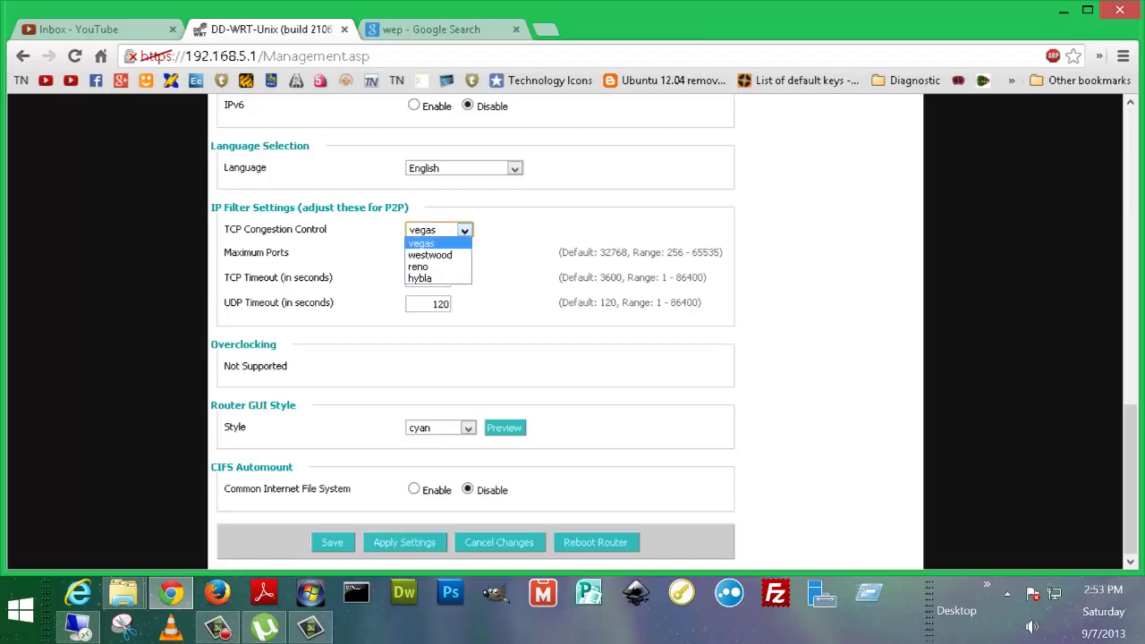
key("Down")
key("Down")
key("Down")
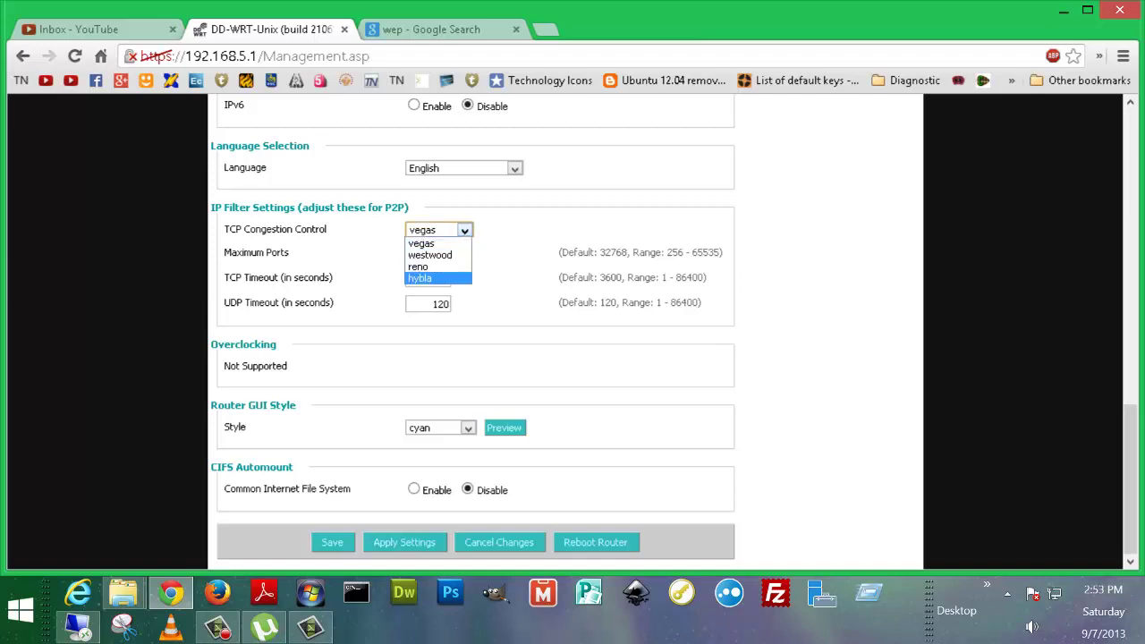
key("Up")
key("Escape")
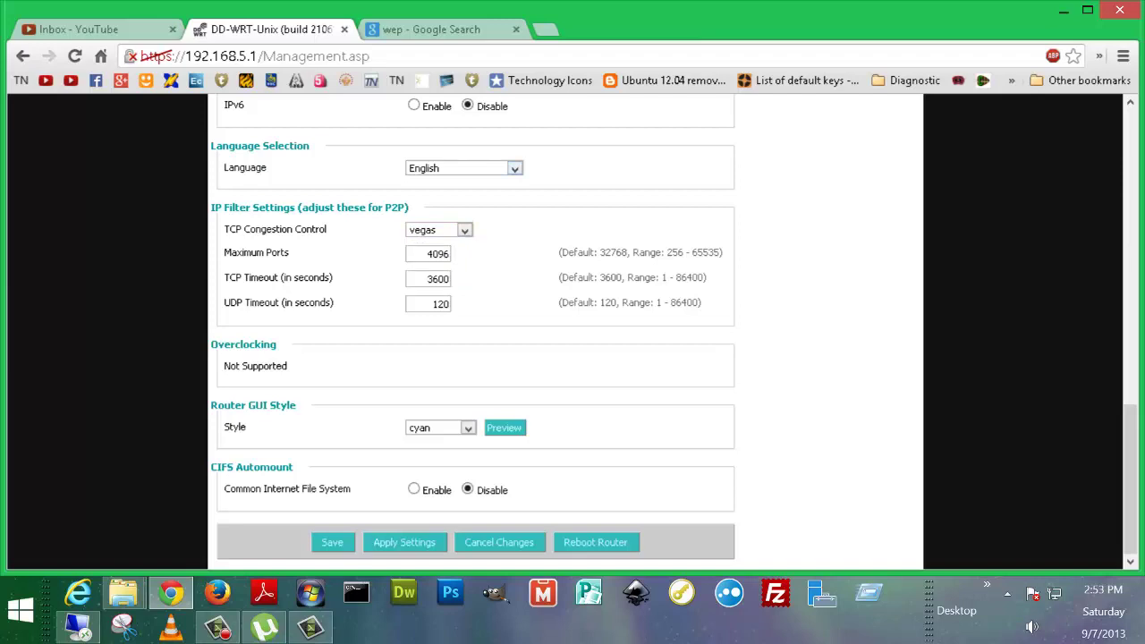
Choose elegant as the Router GUI Style and preview it.
left_click(468, 429)
left_click(426, 476)
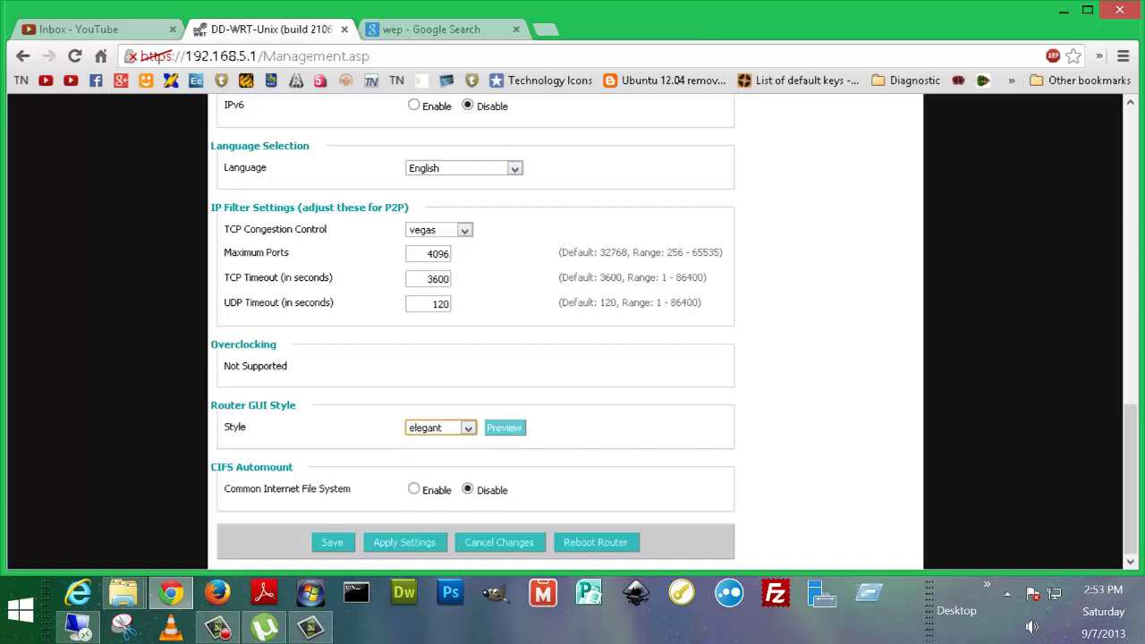
left_click(504, 427)
Preview the green Router GUI Style, followed by the kromo style.
left_click(468, 428)
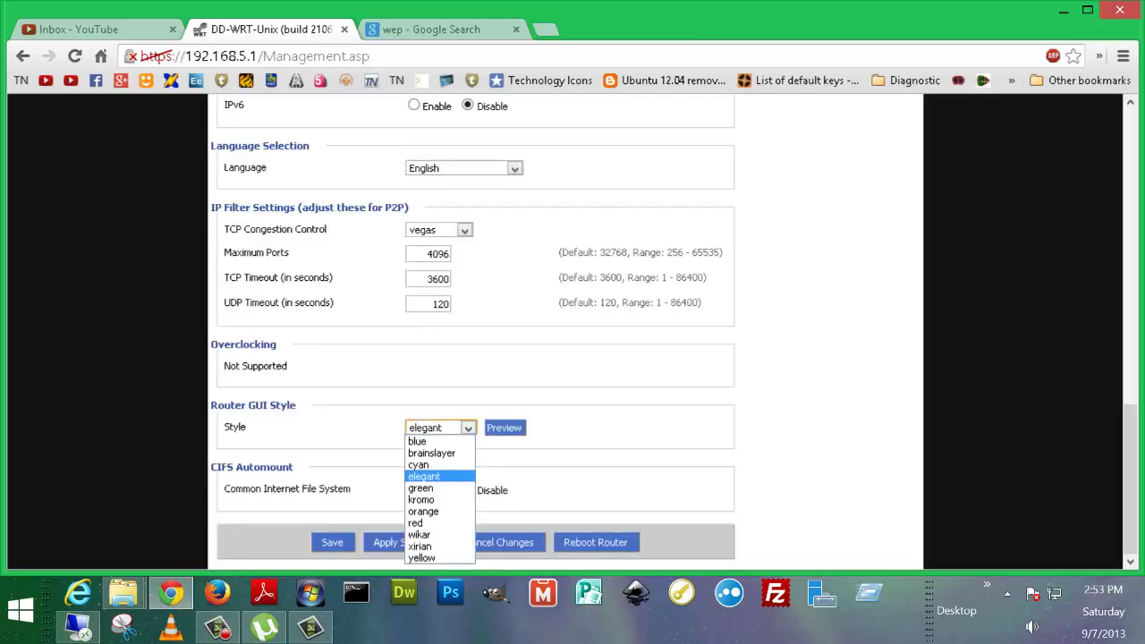
left_click(422, 488)
key("alt+Down")
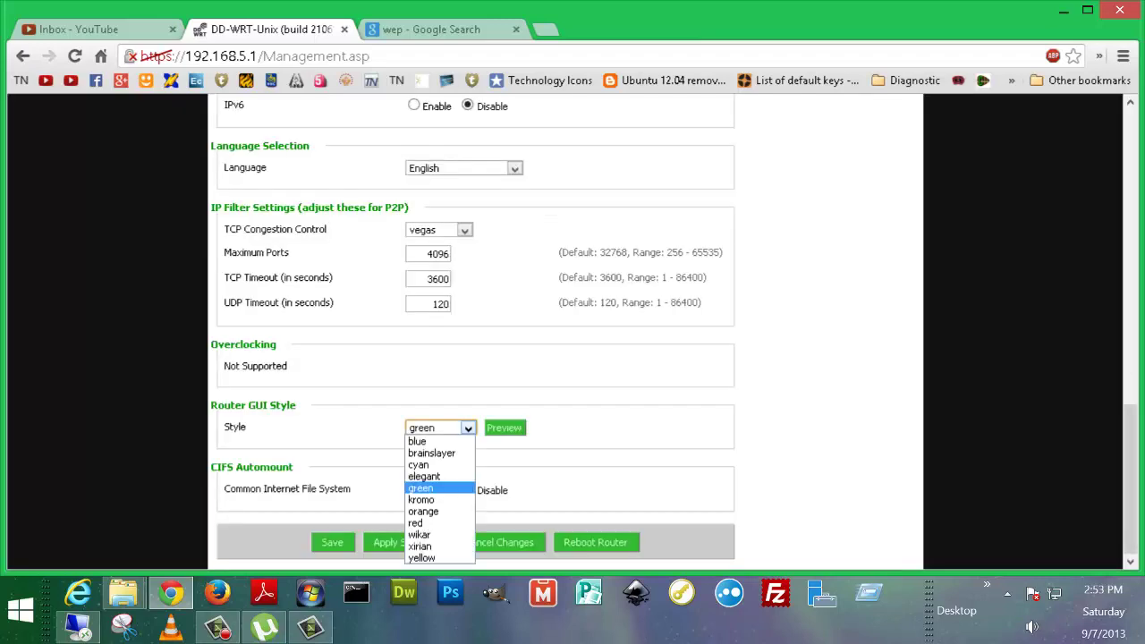
key("Down")
key("Return")
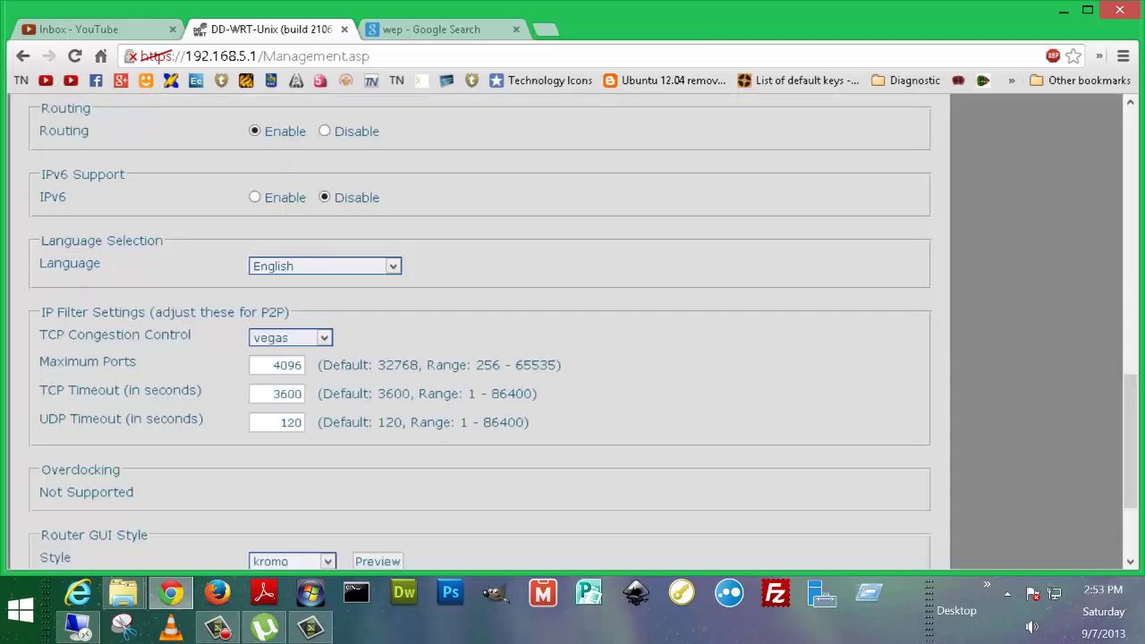
Preview the orange Router GUI Style and view the control panel's page header in it.
left_click(328, 401)
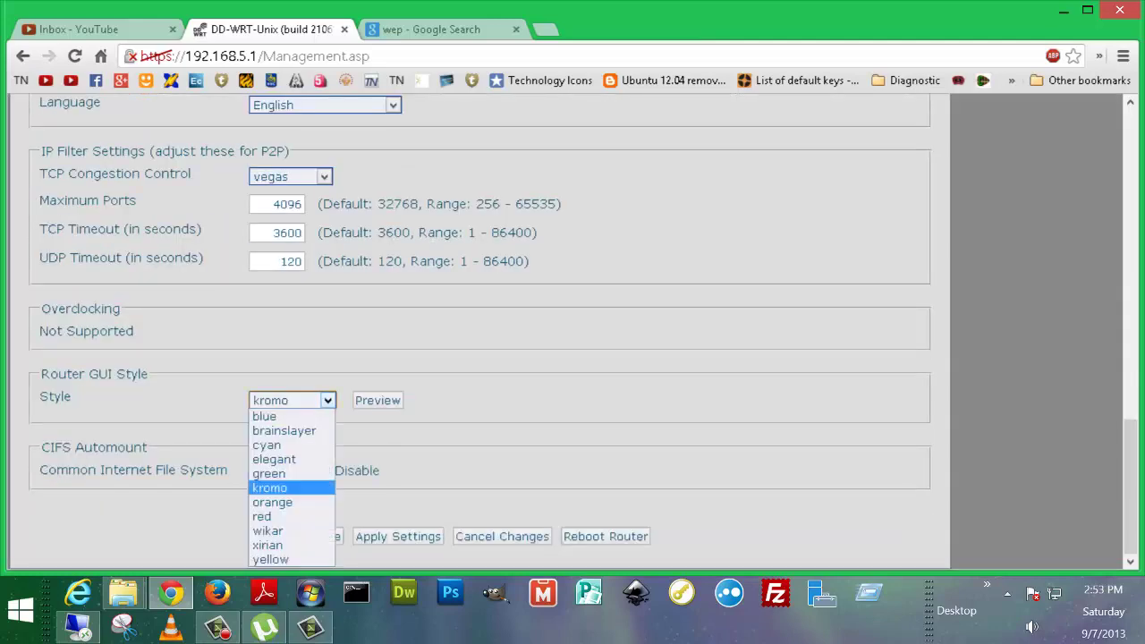
left_click(287, 503)
left_click(378, 400)
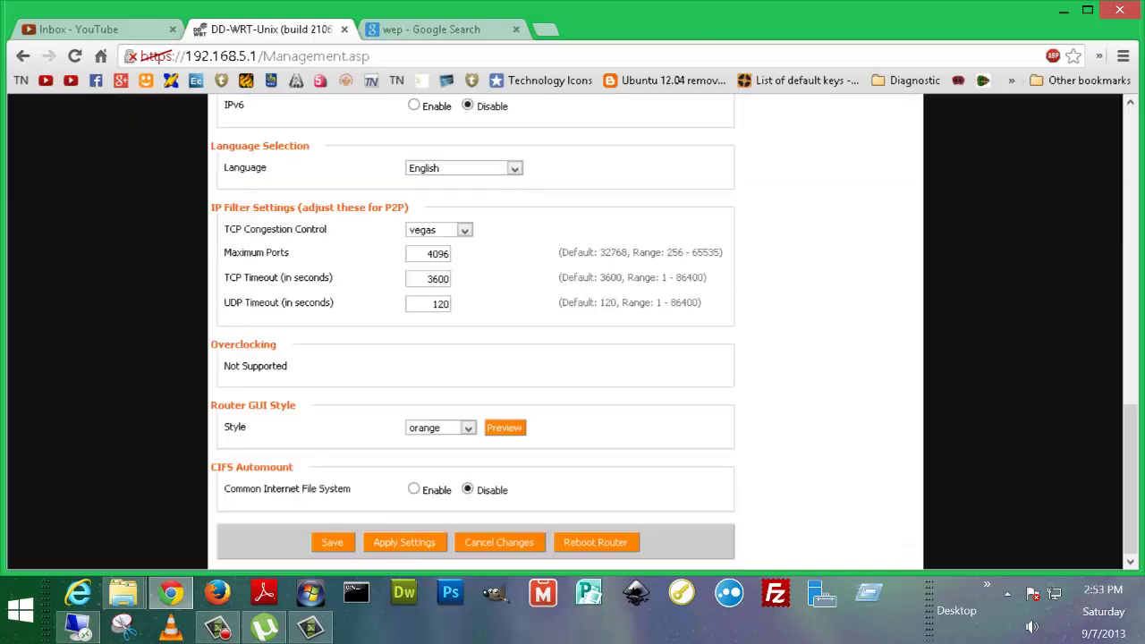
scroll(565, 332, "up", 11)
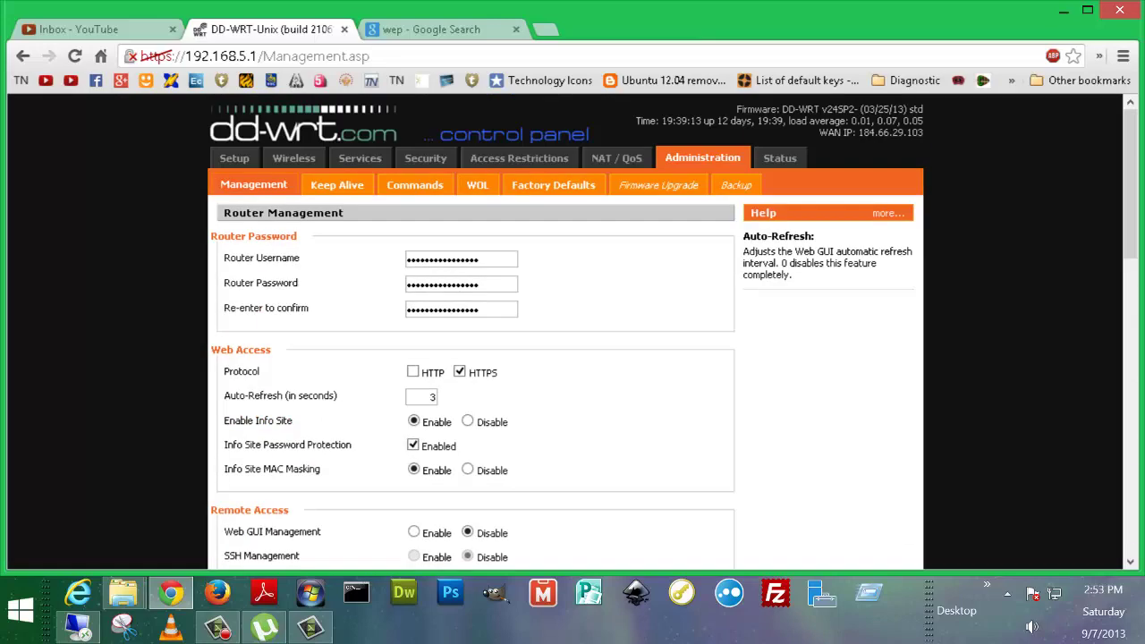
scroll(565, 331, "down", 3)
scroll(573, 331, "down", 10)
Switch the Router GUI Style to red and preview it.
left_click(468, 429)
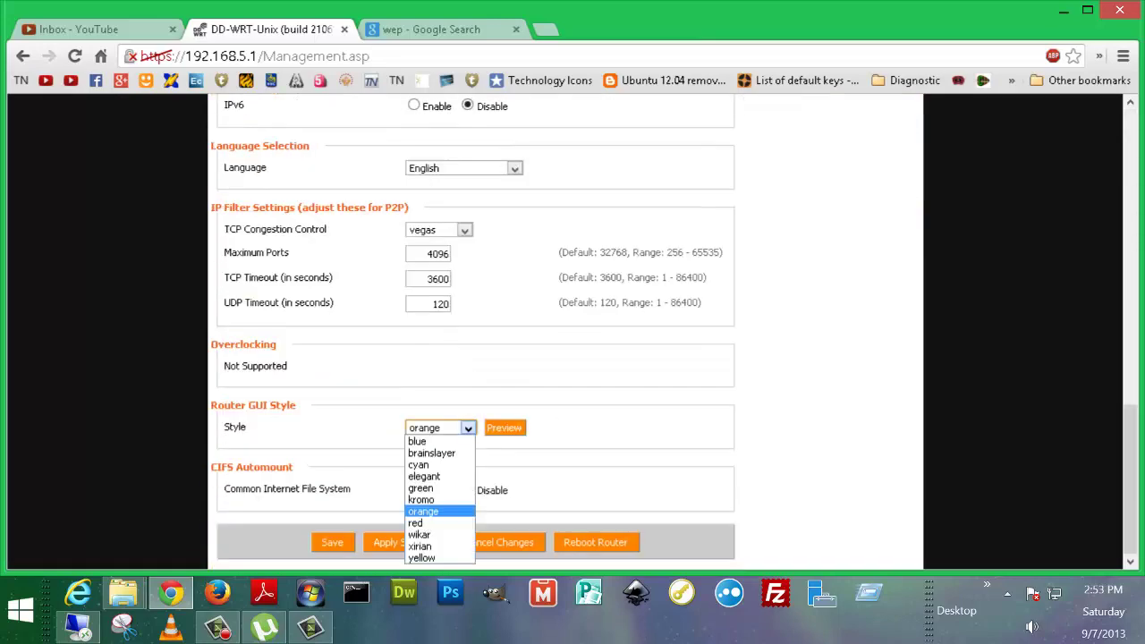
left_click(439, 522)
left_click(504, 427)
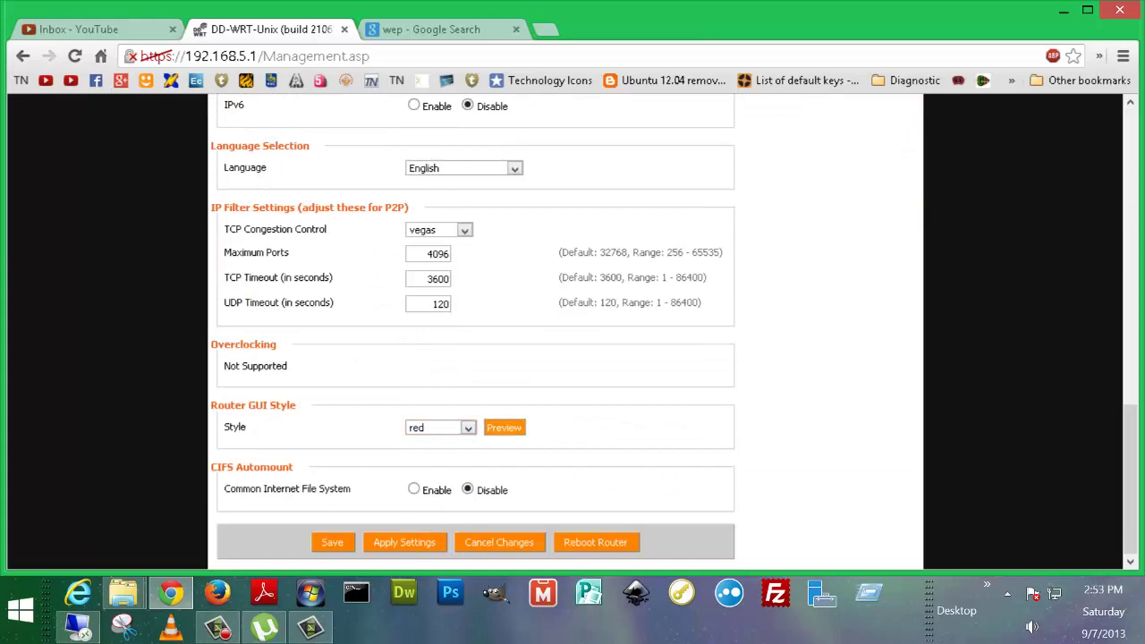
Preview the wikar Router GUI Style and inspect the restyled control panel header and Router Management sections.
left_click(468, 429)
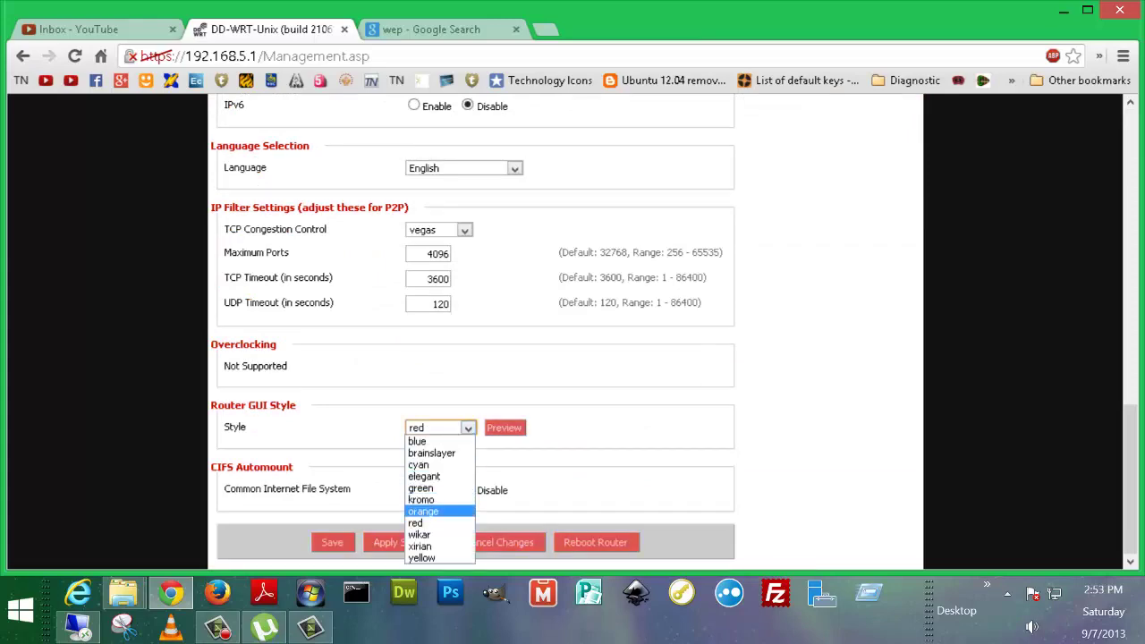
left_click(419, 535)
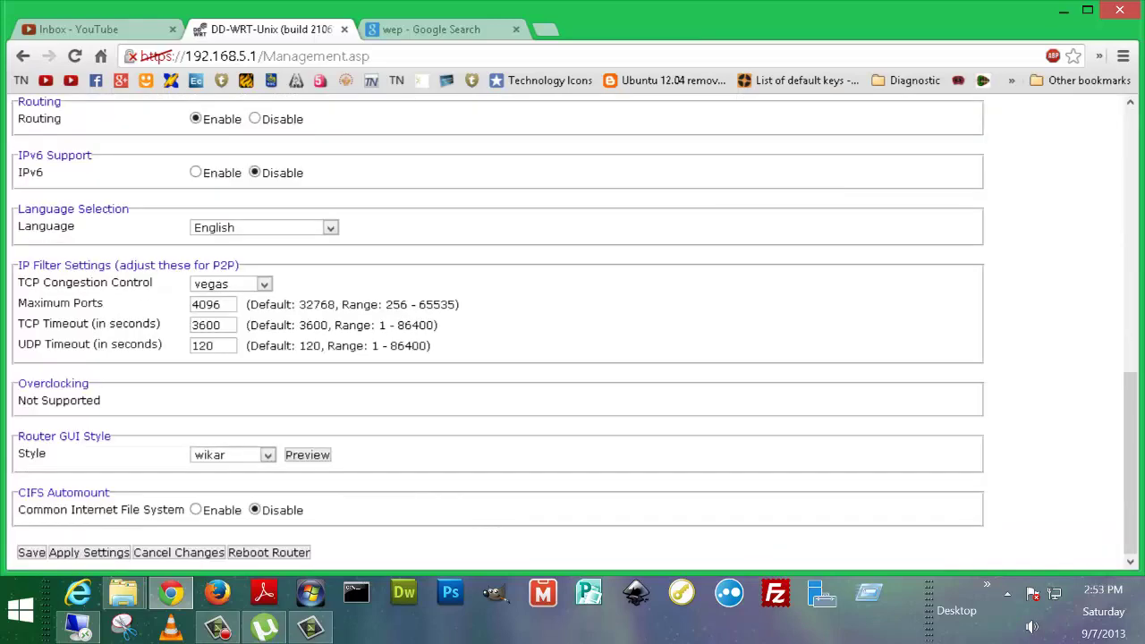
scroll(572, 331, "up", 15)
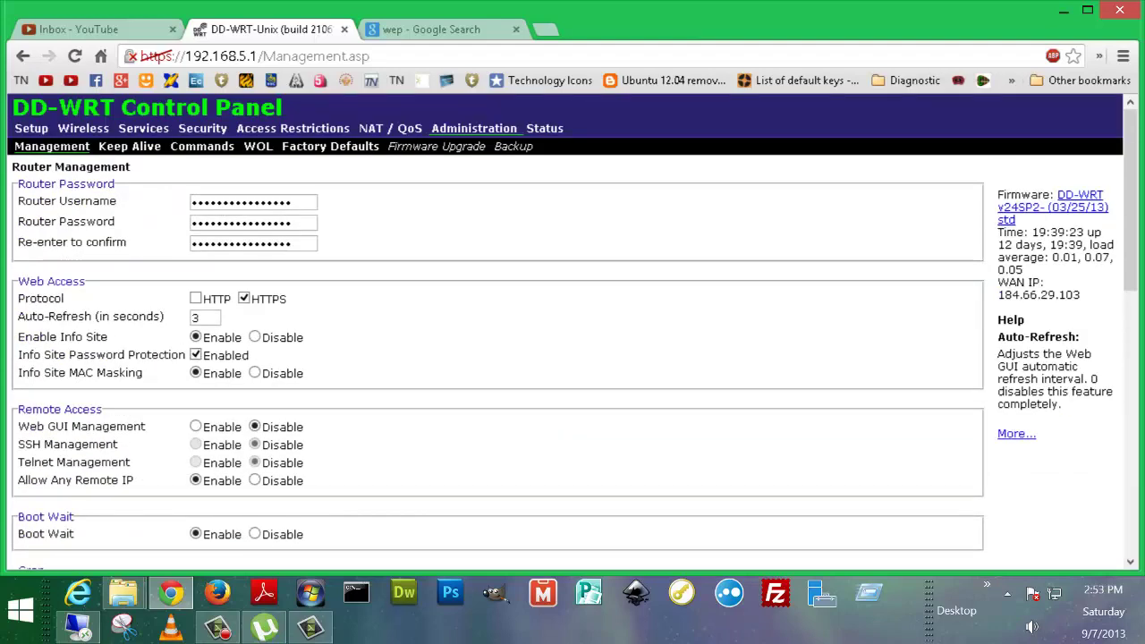
scroll(572, 332, "down", 15)
Preview the xirian Router GUI Style and view the control panel's page header in it.
left_click(232, 455)
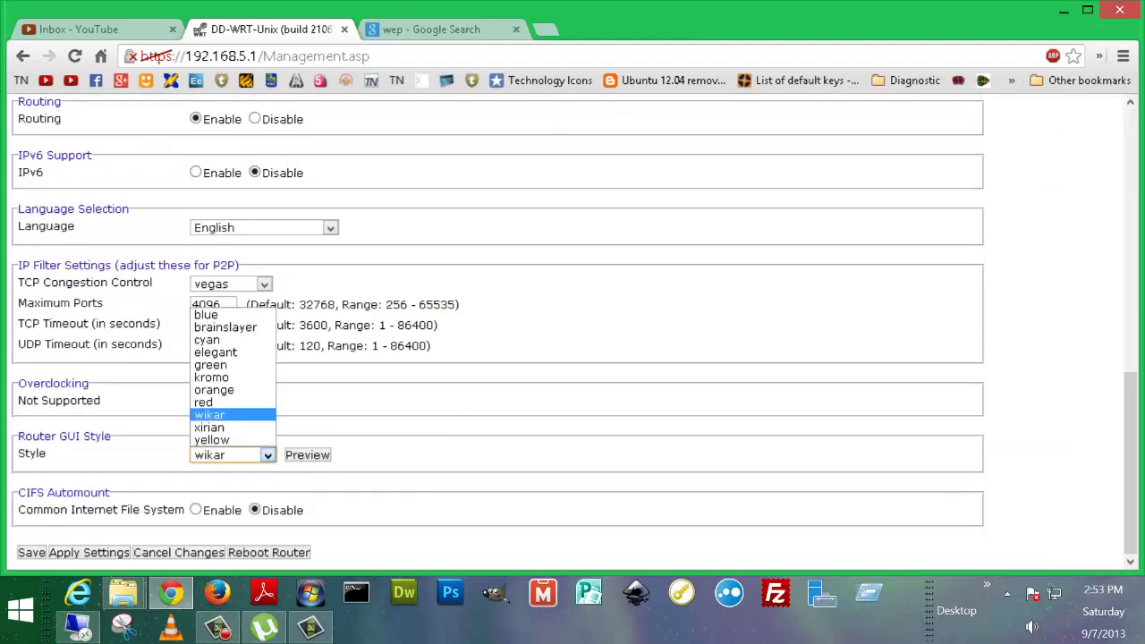
left_click(210, 428)
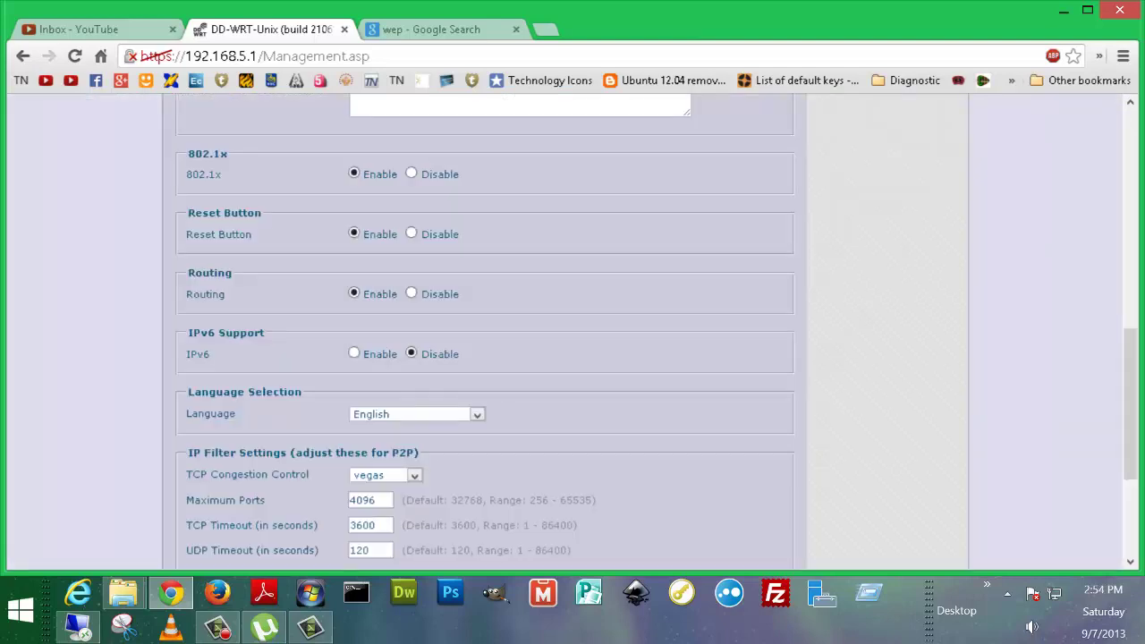
scroll(573, 331, "up", 8)
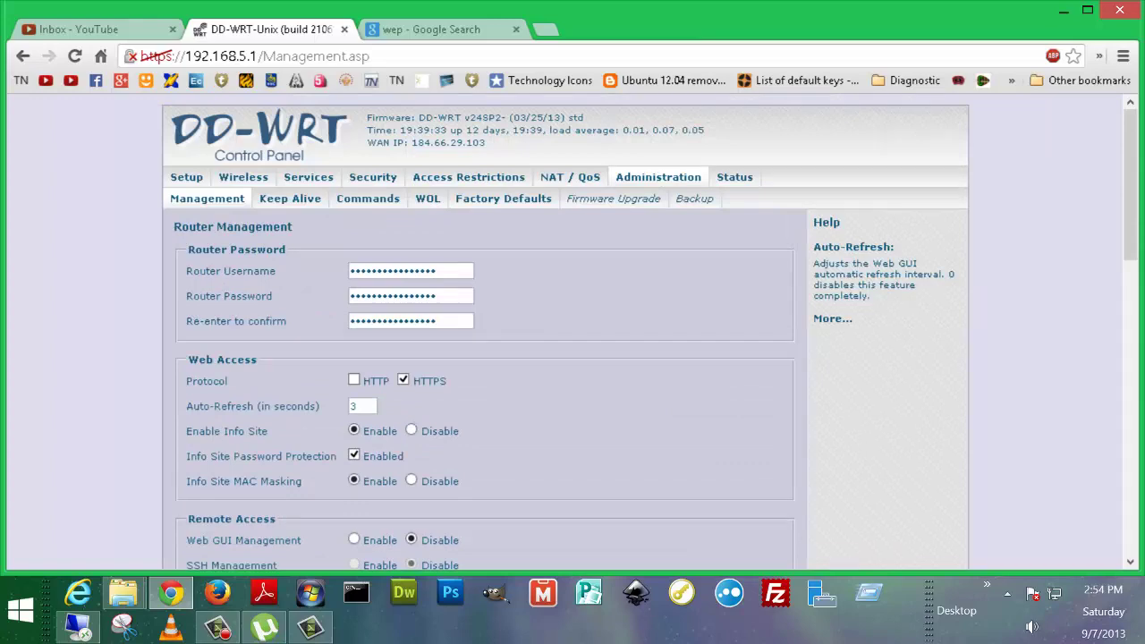
Switch the Router GUI Style to yellow, preview it, and inspect the restyled Router Management page.
scroll(572, 331, "down", 15)
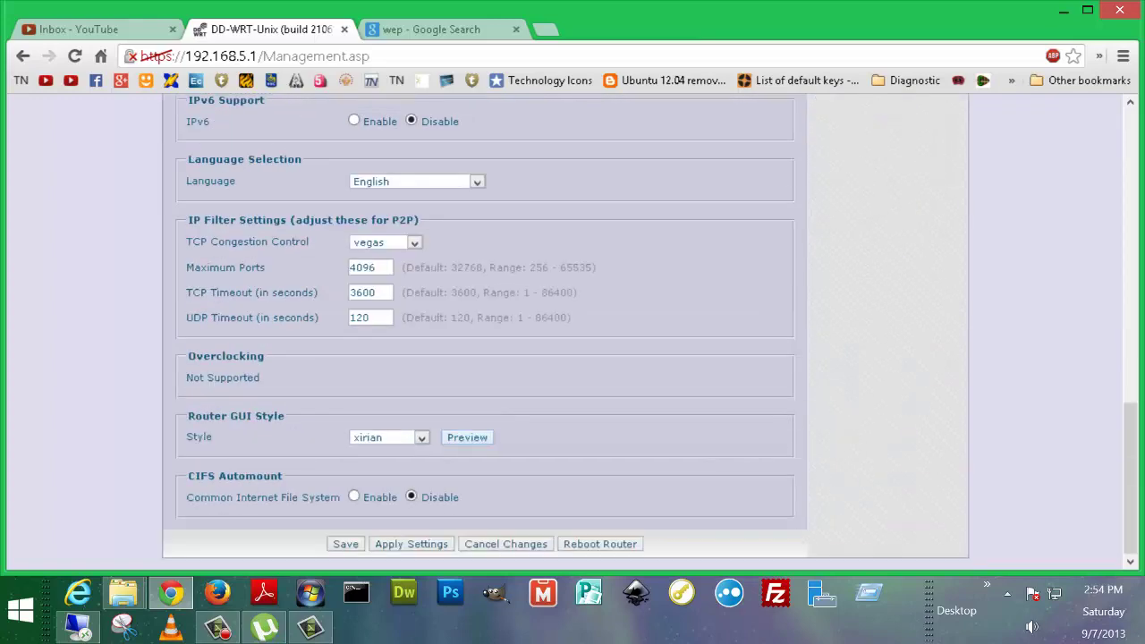
left_click(389, 438)
left_click(376, 570)
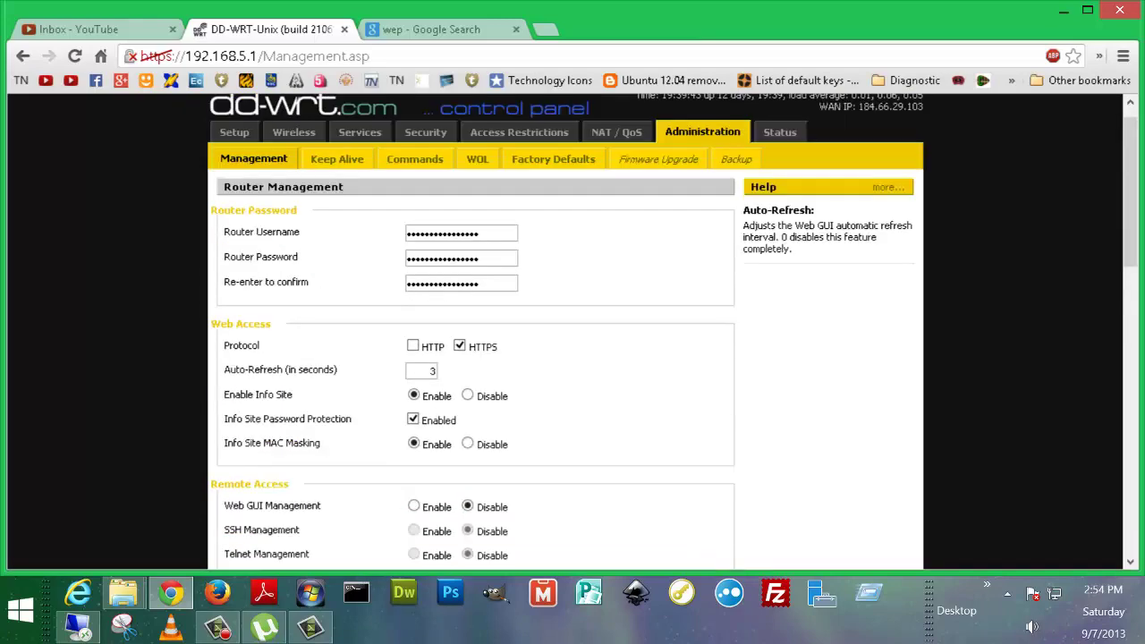
scroll(573, 331, "down", 15)
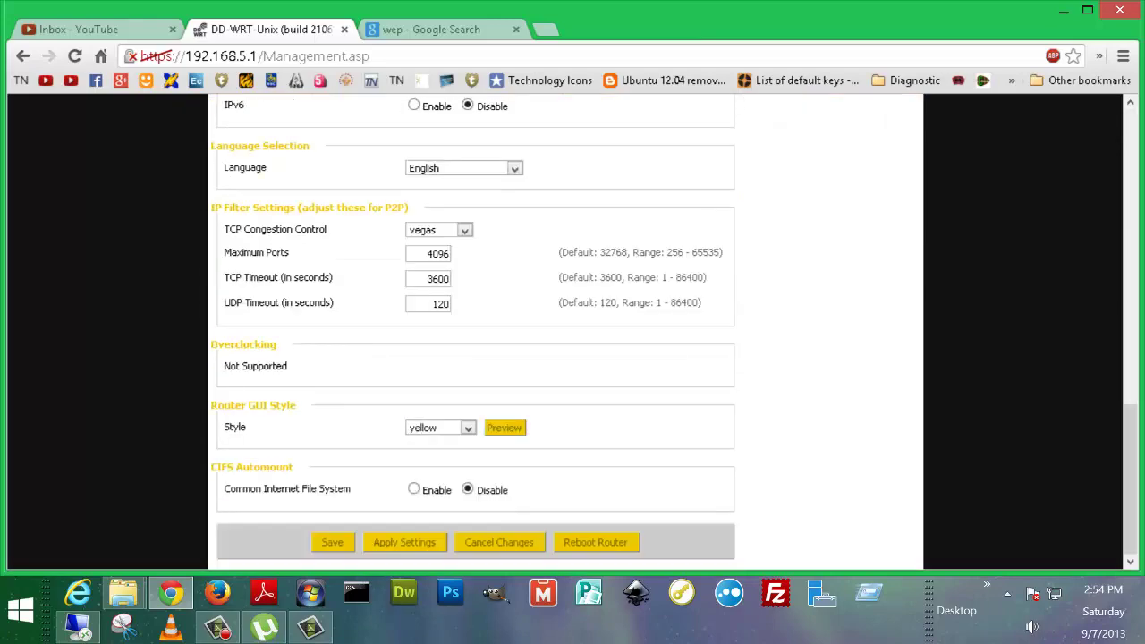
scroll(573, 331, "up", 11)
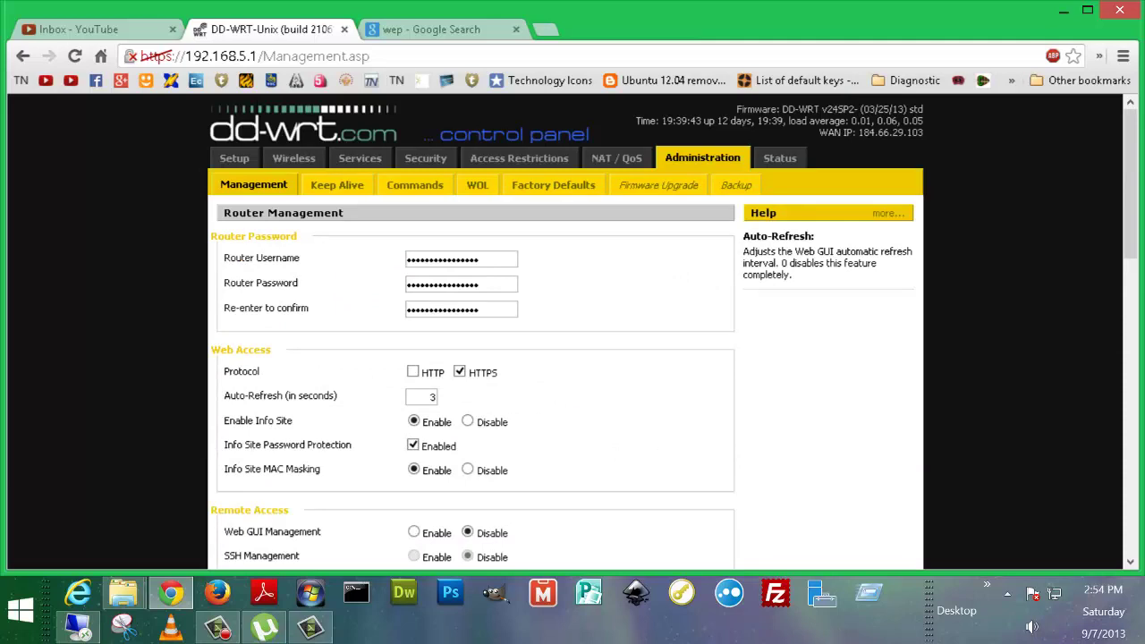
View the Keep Alive settings, and look through the Startup script on the Administration Commands page.
left_click(337, 184)
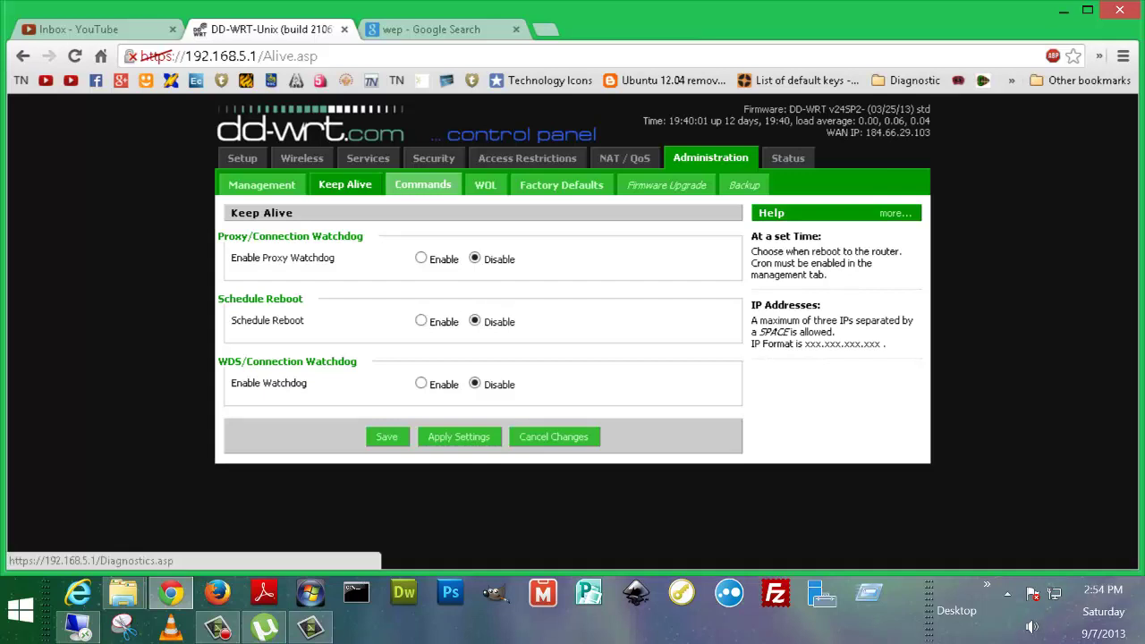
left_click(422, 185)
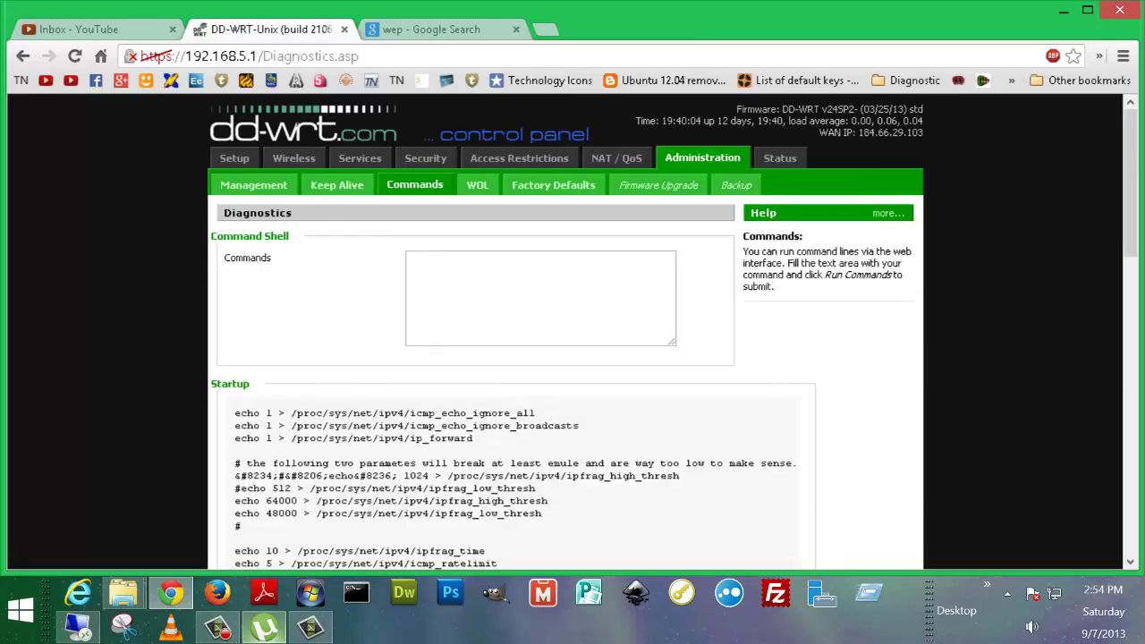
left_click(218, 628)
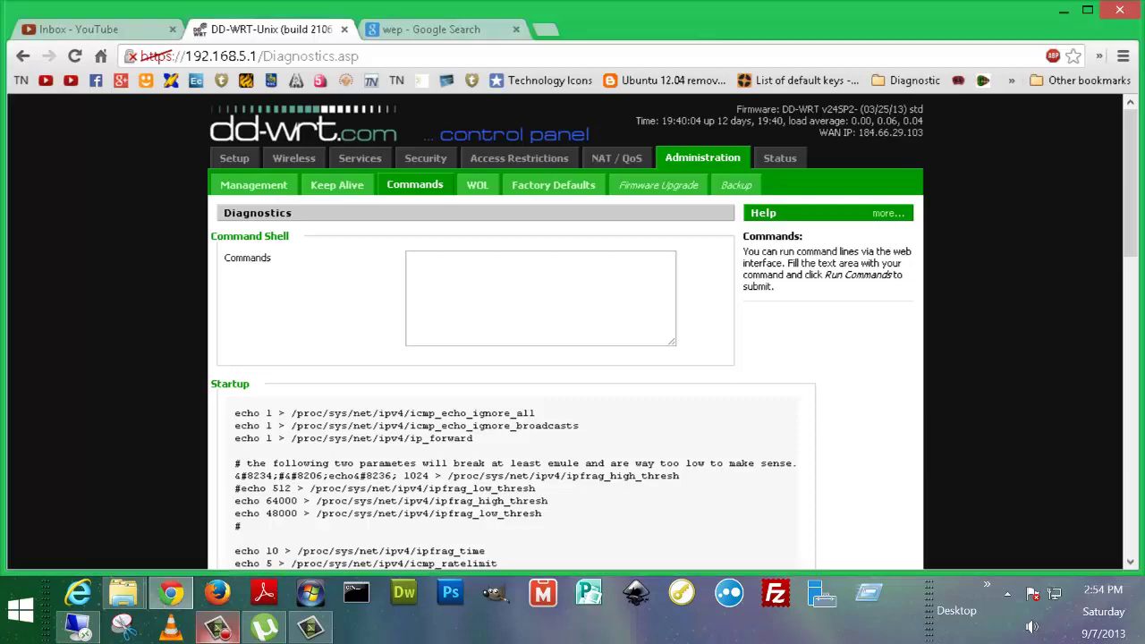
scroll(565, 331, "down", 4)
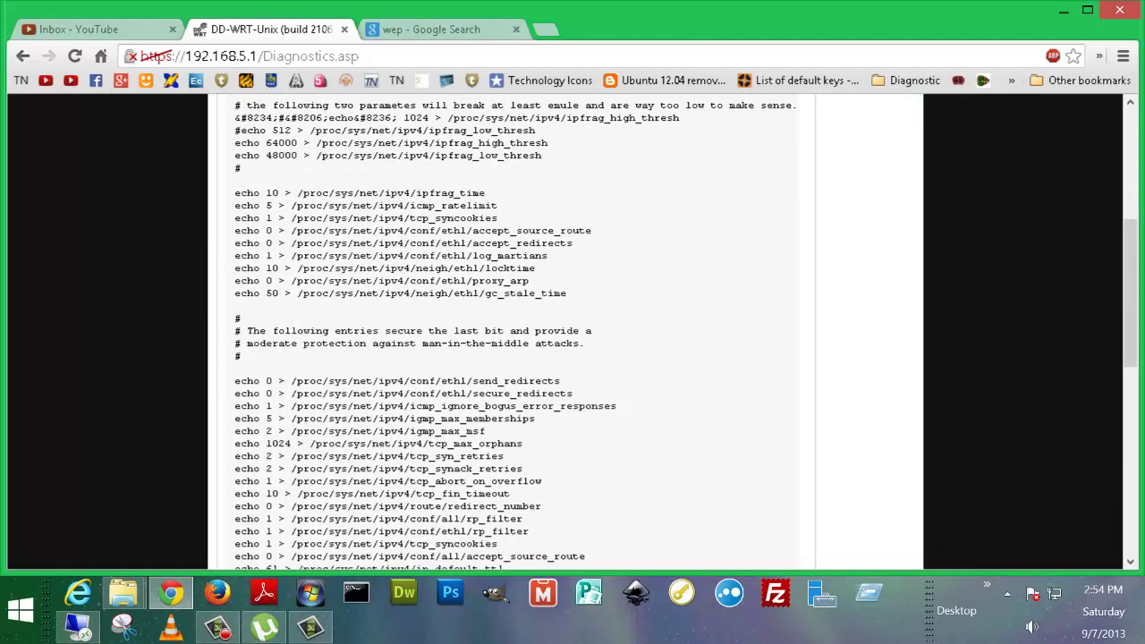
scroll(566, 331, "down", 4)
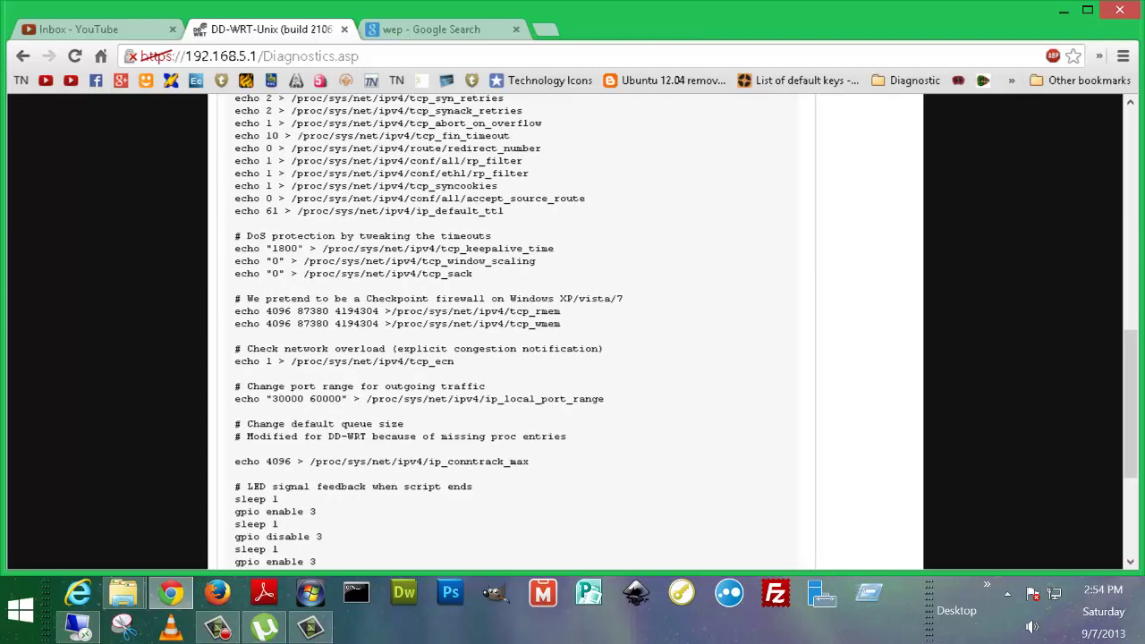
scroll(565, 331, "up", 3)
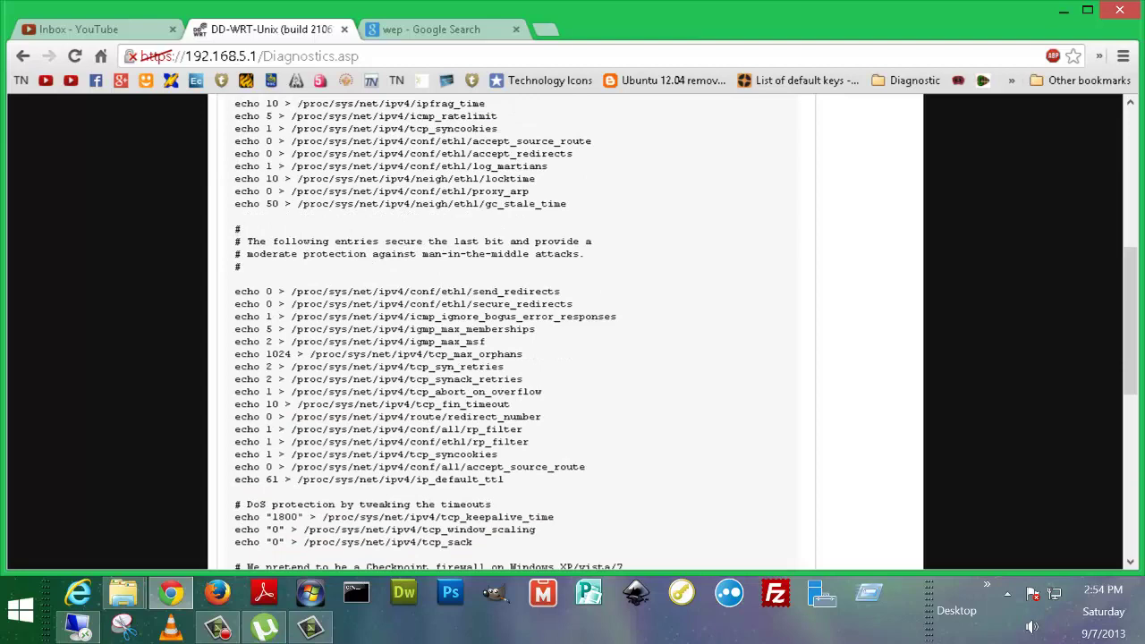
scroll(565, 331, "up", 4)
scroll(566, 331, "down", 2)
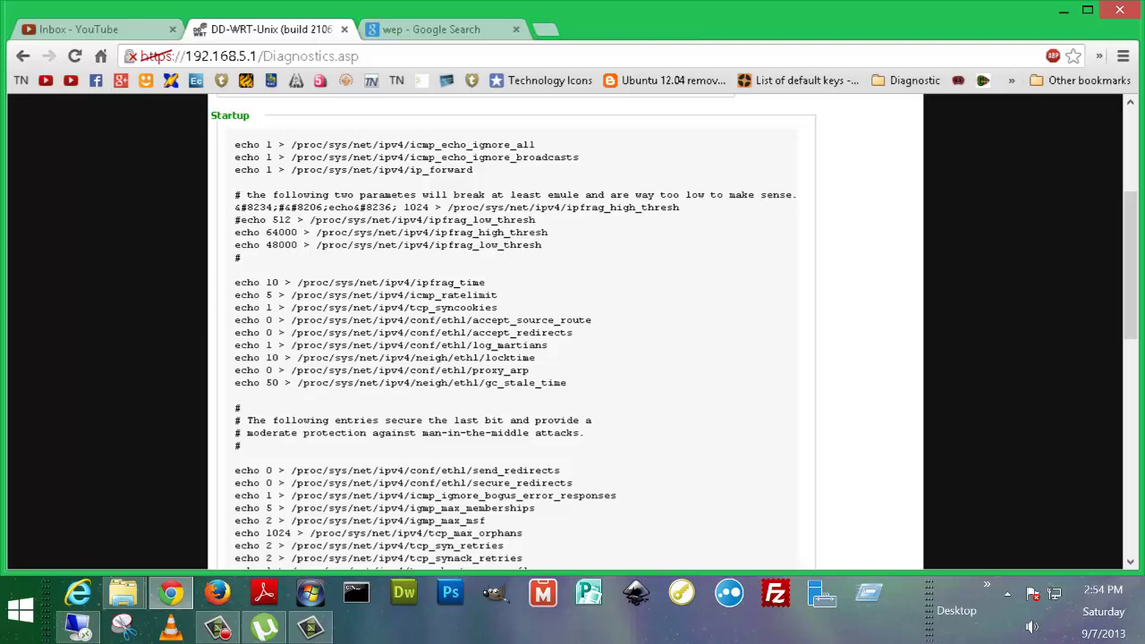
Highlight the ipfrag threshold lines and the Checkpoint firewall comment in the Startup script, and review the script's end and save options.
left_click_drag(255, 208, 374, 221)
left_click(374, 220)
scroll(374, 221, "down", 4)
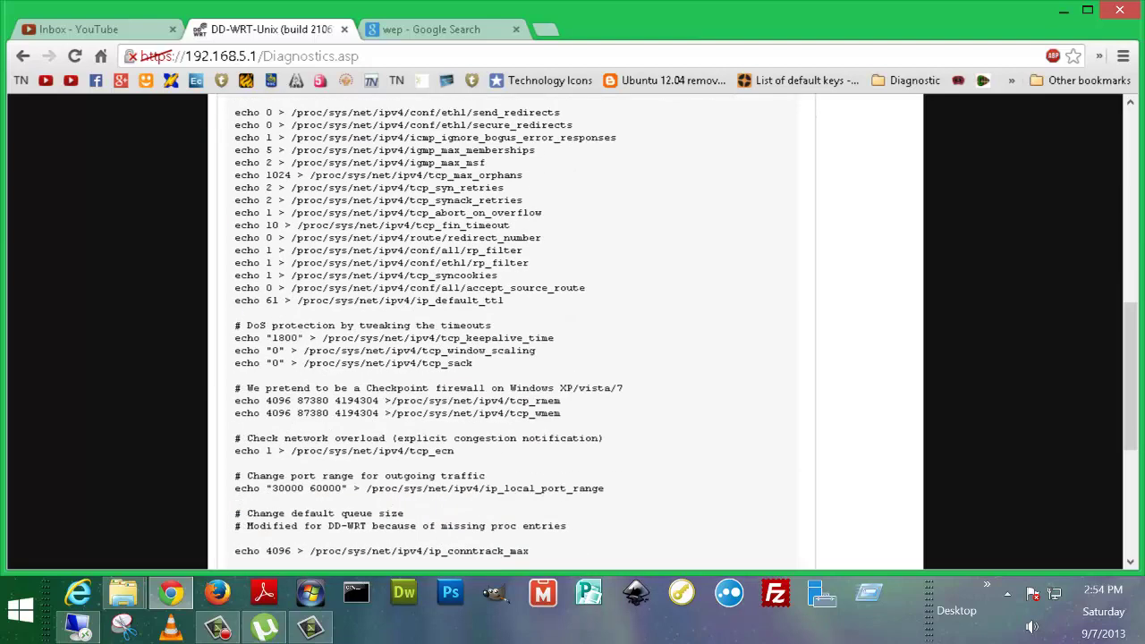
left_click_drag(486, 389, 623, 389)
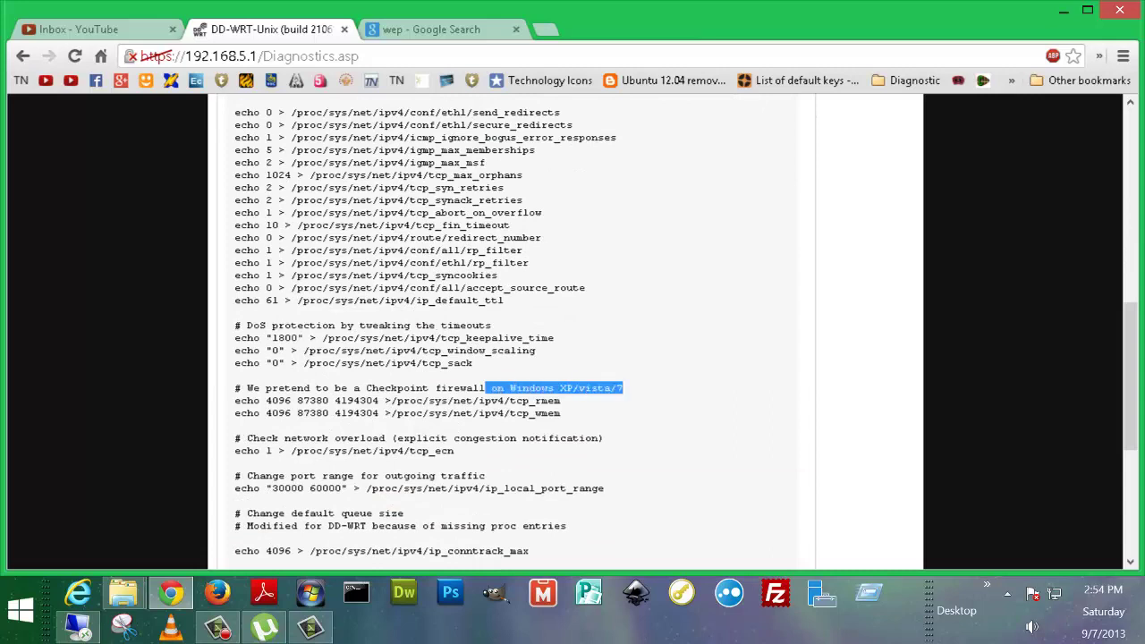
left_click_drag(370, 388, 491, 389)
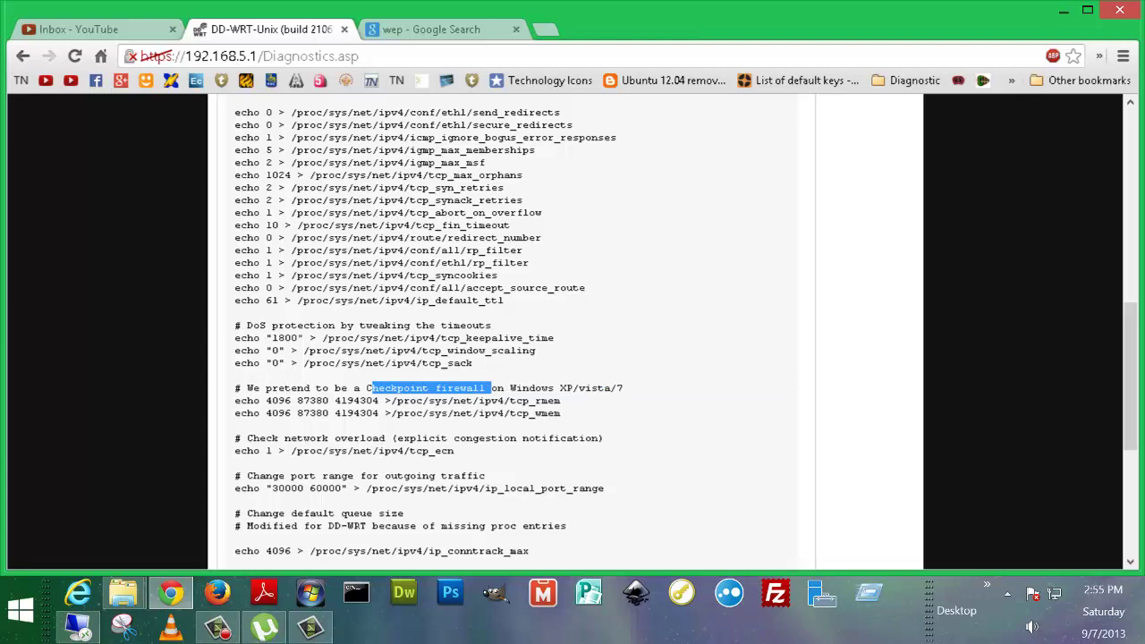
scroll(510, 331, "up", 10)
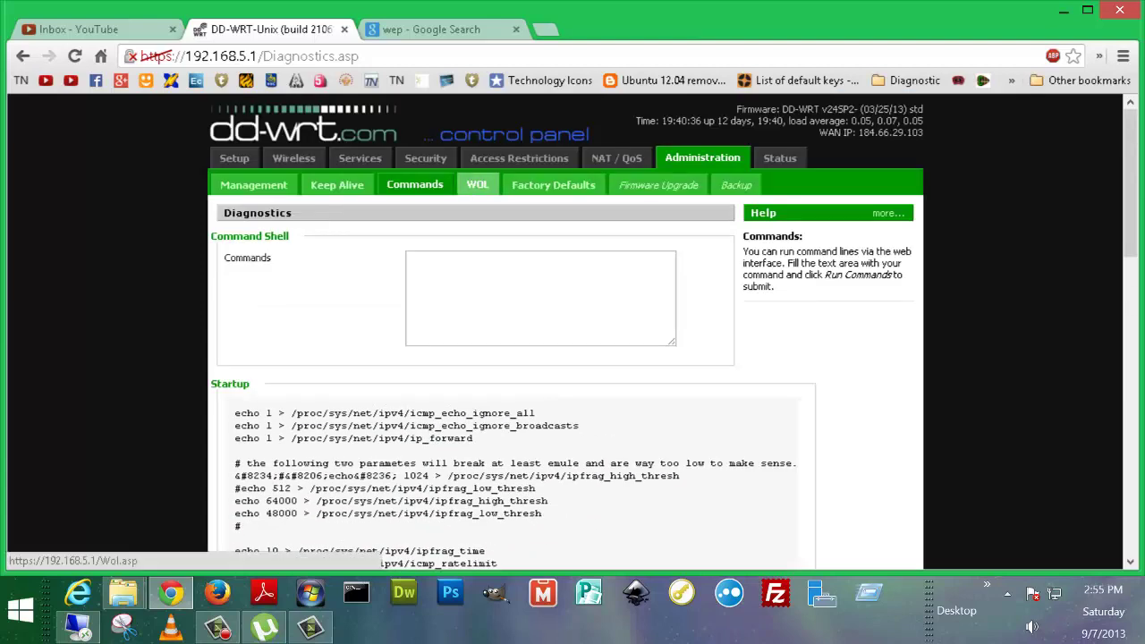
scroll(510, 331, "down", 15)
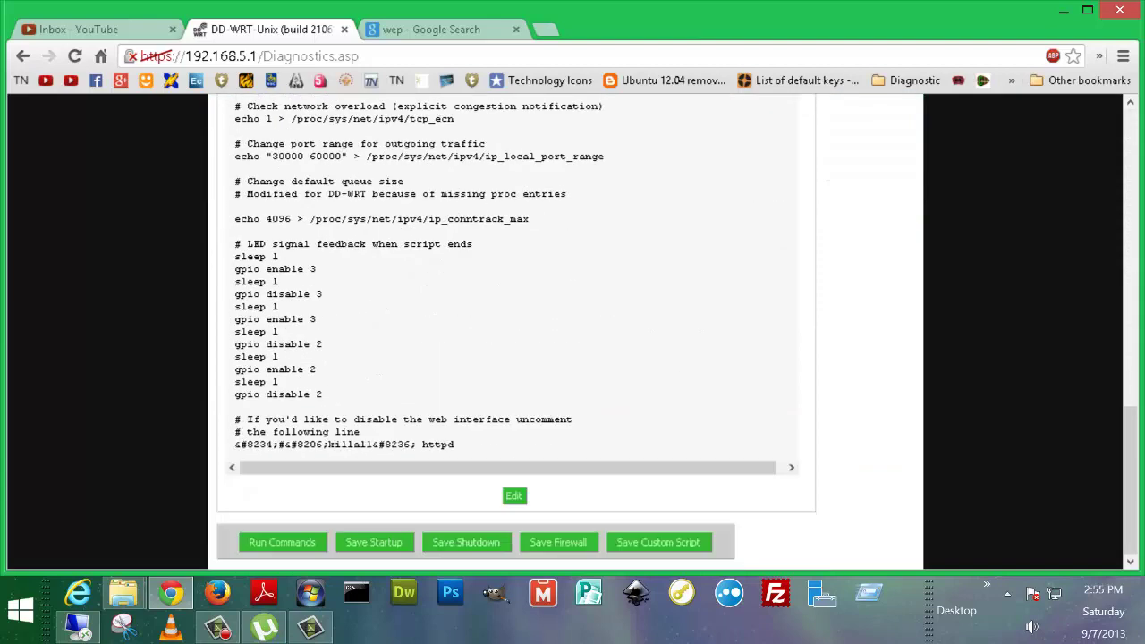
scroll(510, 331, "up", 15)
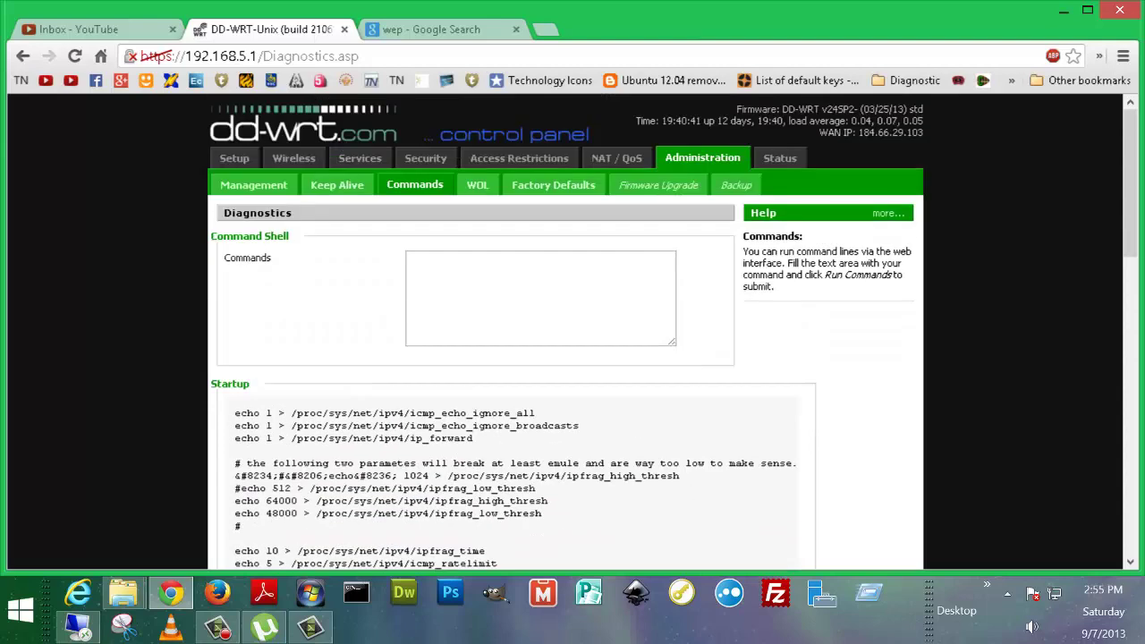
Open the Wake-On-LAN page and look over its host lists and Manual WOL fields.
left_click(478, 184)
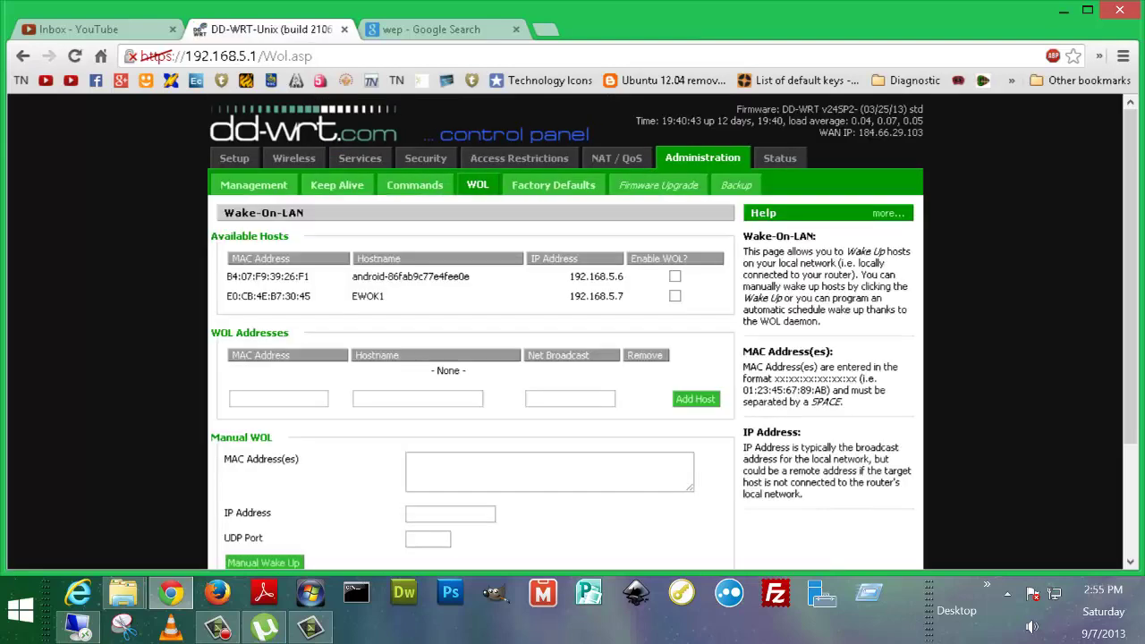
scroll(510, 331, "down", 5)
scroll(510, 331, "up", 5)
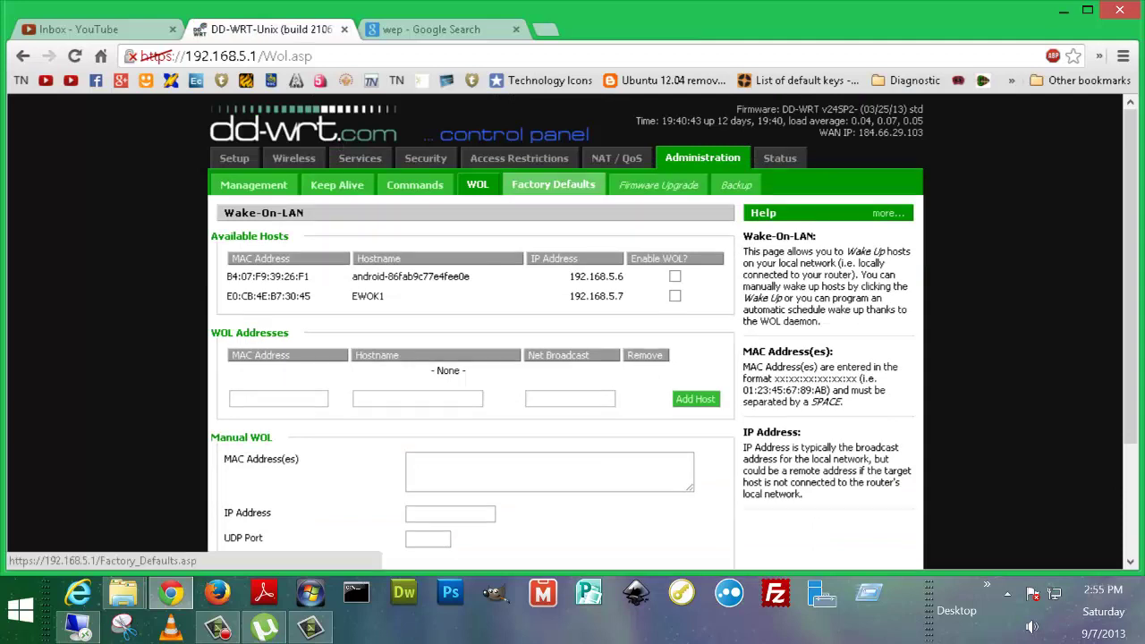
View the Factory Defaults page and try to open the Backup page, dismissing the notices.
left_click(553, 185)
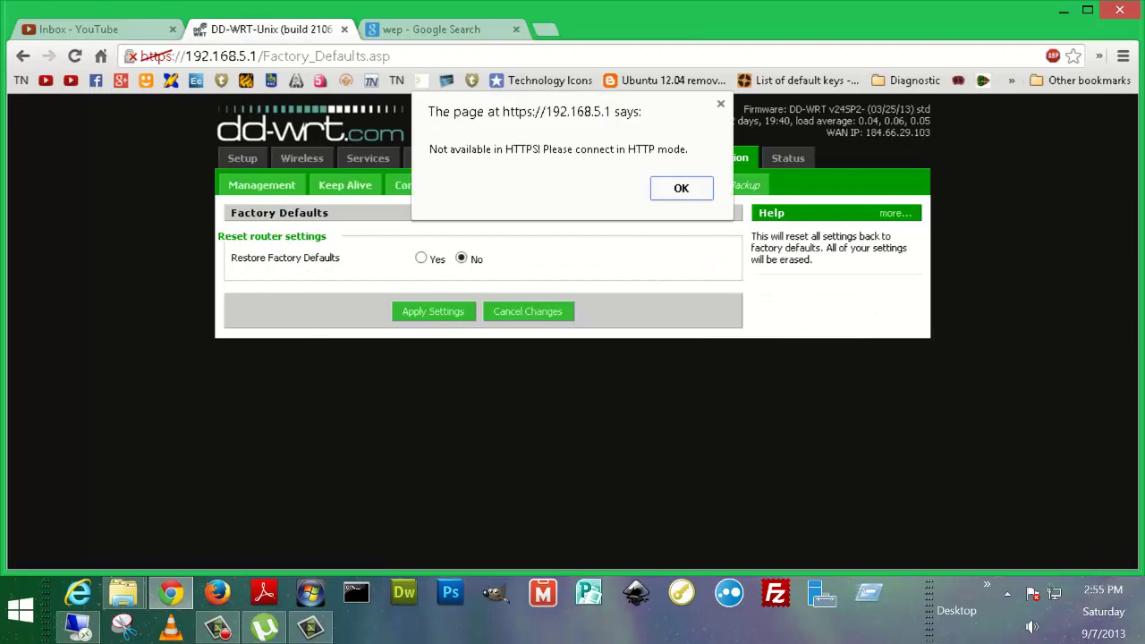
left_click(721, 104)
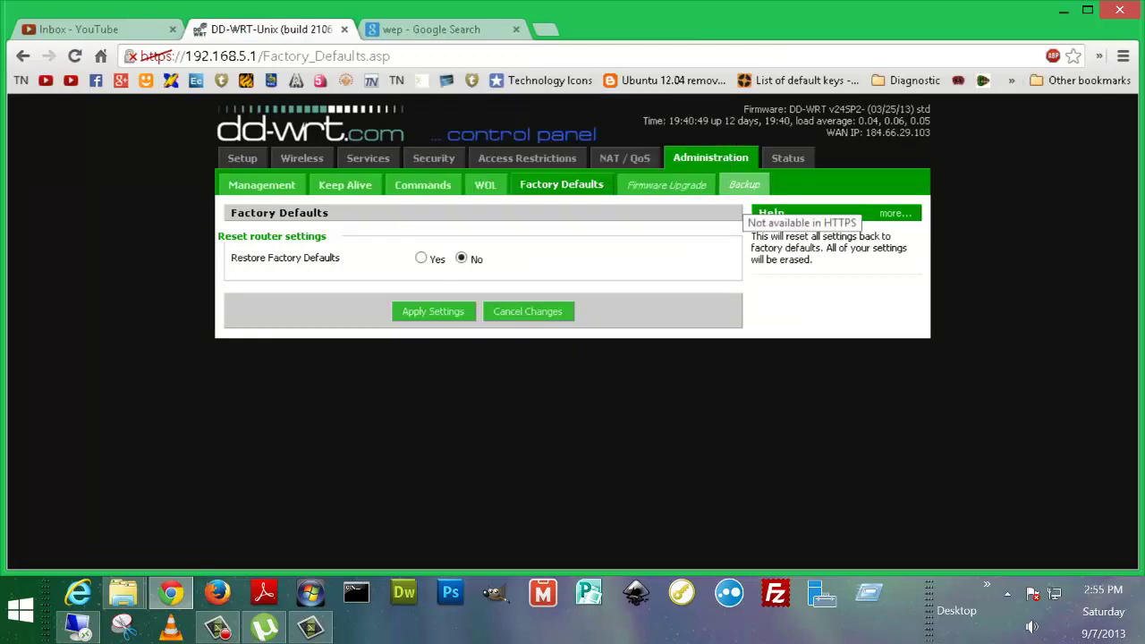
left_click(745, 186)
left_click(681, 188)
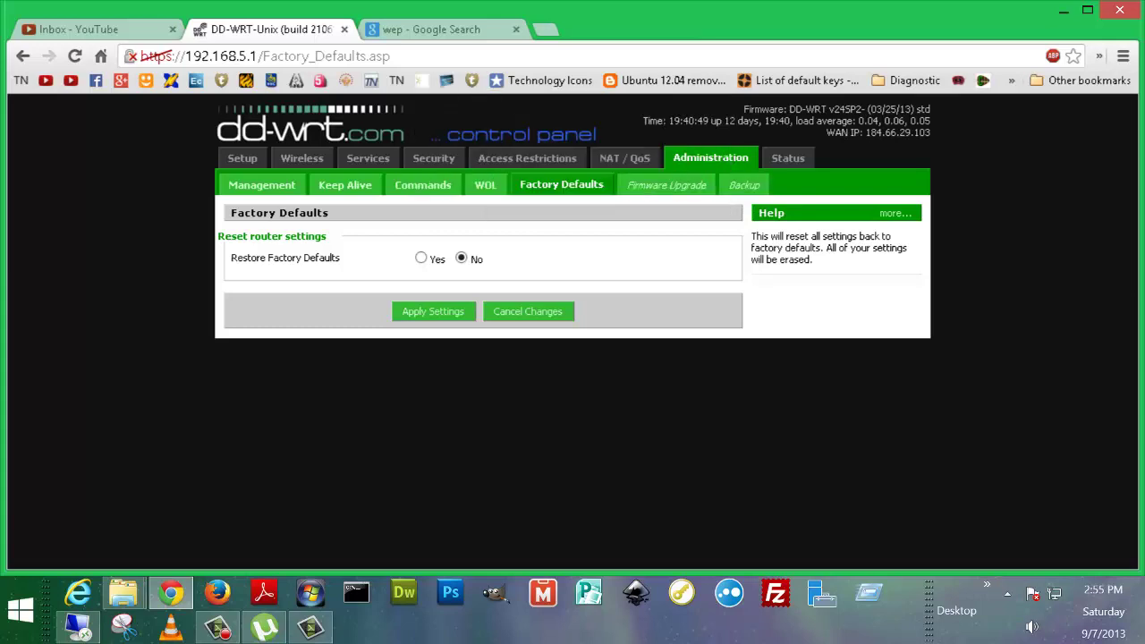
left_click(744, 185)
left_click(681, 188)
Open the Status section and look through the Router Information page.
left_click(788, 158)
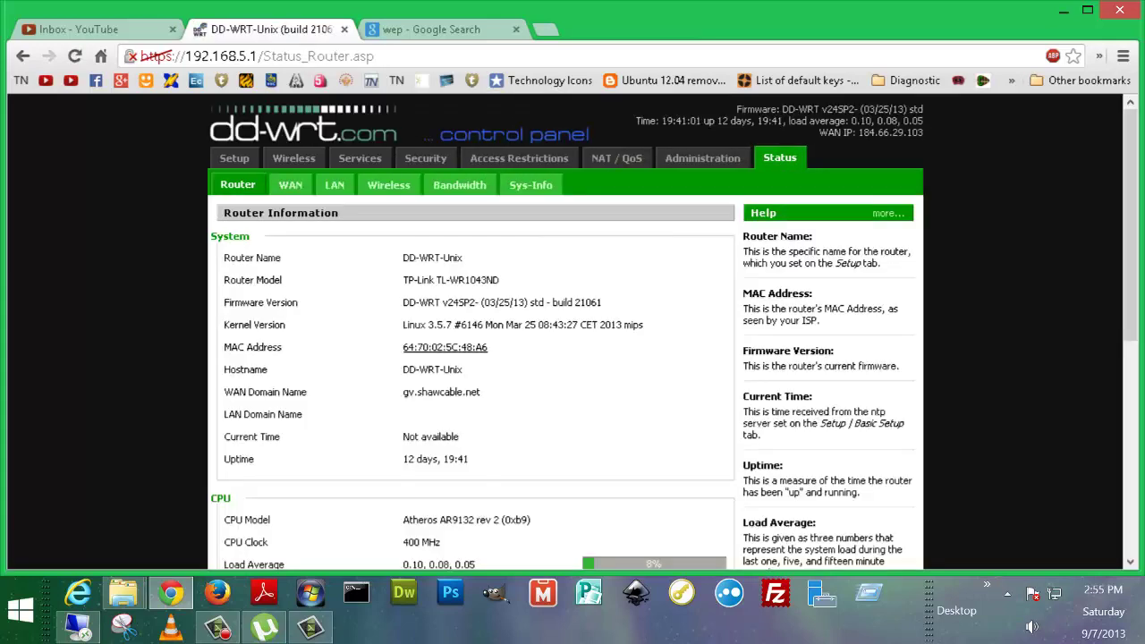
scroll(572, 331, "down", 6)
scroll(572, 331, "up", 5)
scroll(572, 331, "down", 5)
scroll(573, 331, "up", 5)
Review the WAN status with its monthly traffic graph, and the LAN status with its active and DHCP clients.
left_click(290, 184)
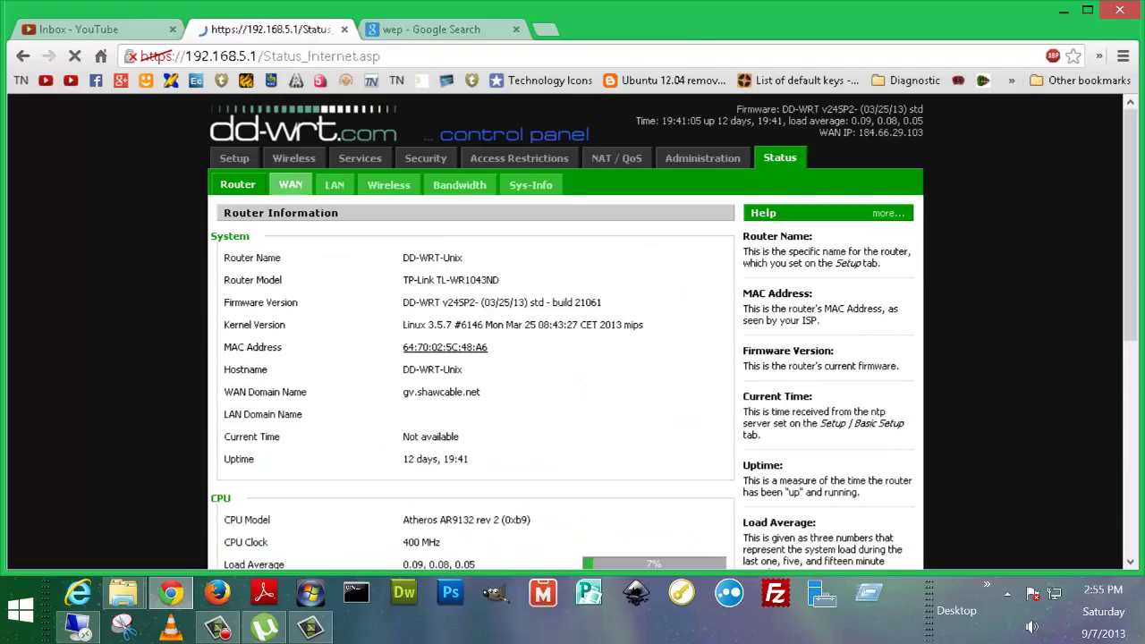
scroll(573, 331, "down", 6)
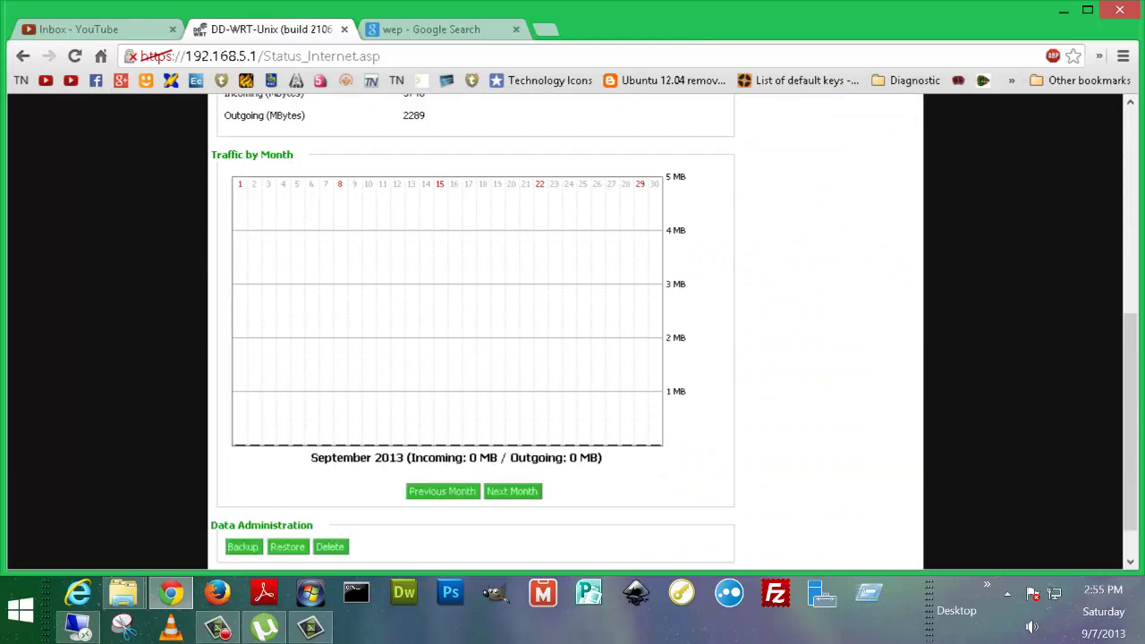
scroll(573, 332, "up", 6)
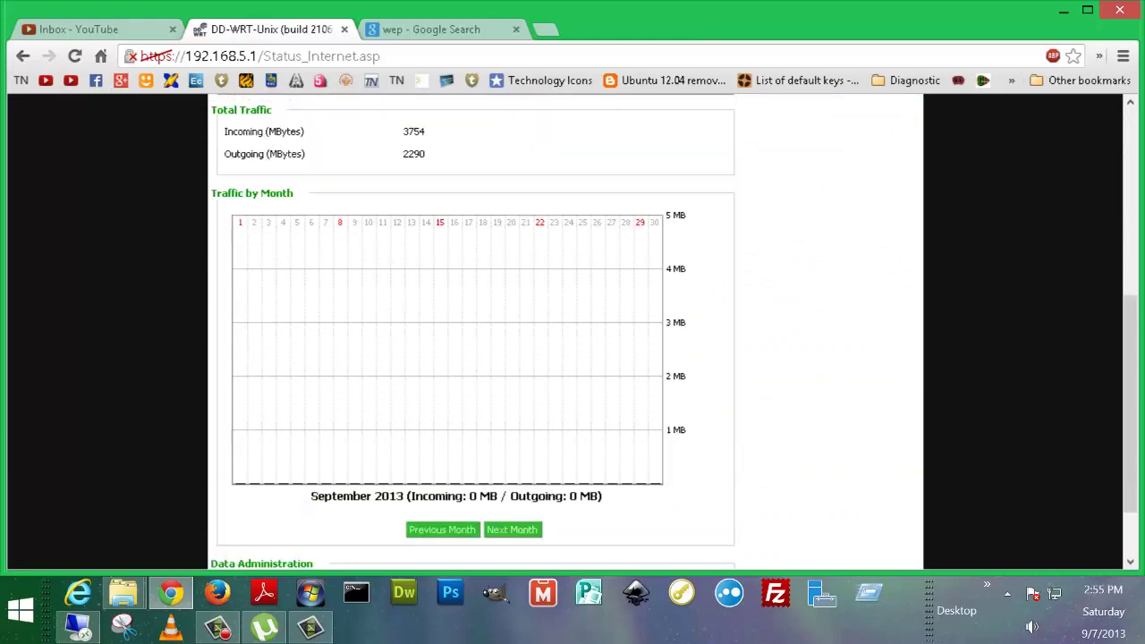
left_click(334, 185)
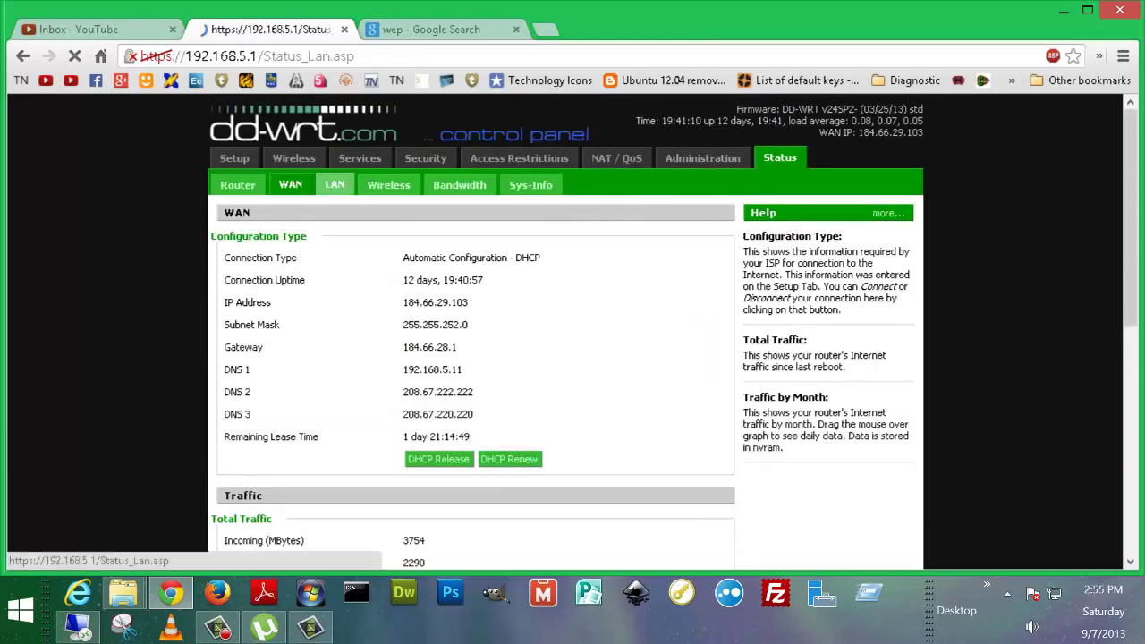
scroll(334, 185, "down", 3)
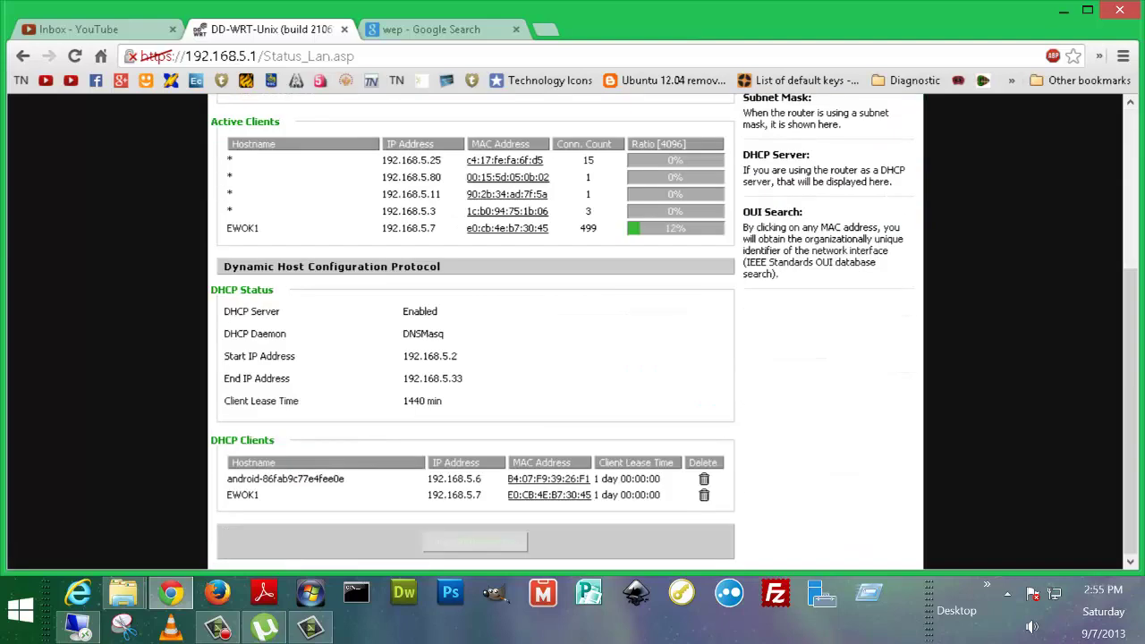
scroll(573, 331, "up", 3)
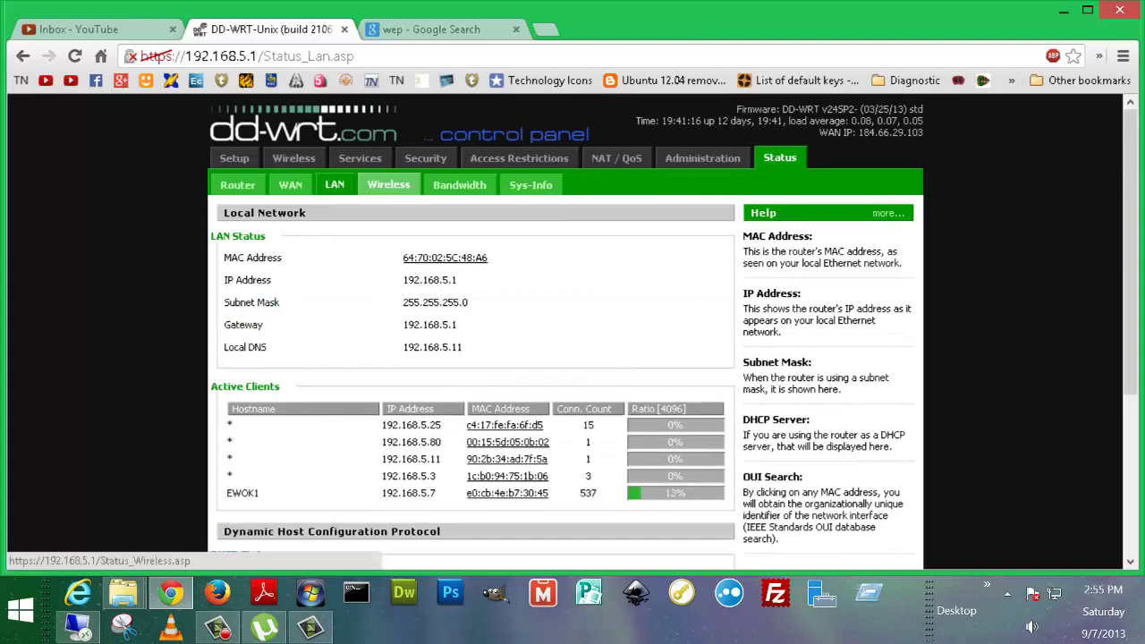
Review the Wireless status page, including the packet info and connected wireless clients.
left_click(388, 184)
scroll(459, 184, "down", 3)
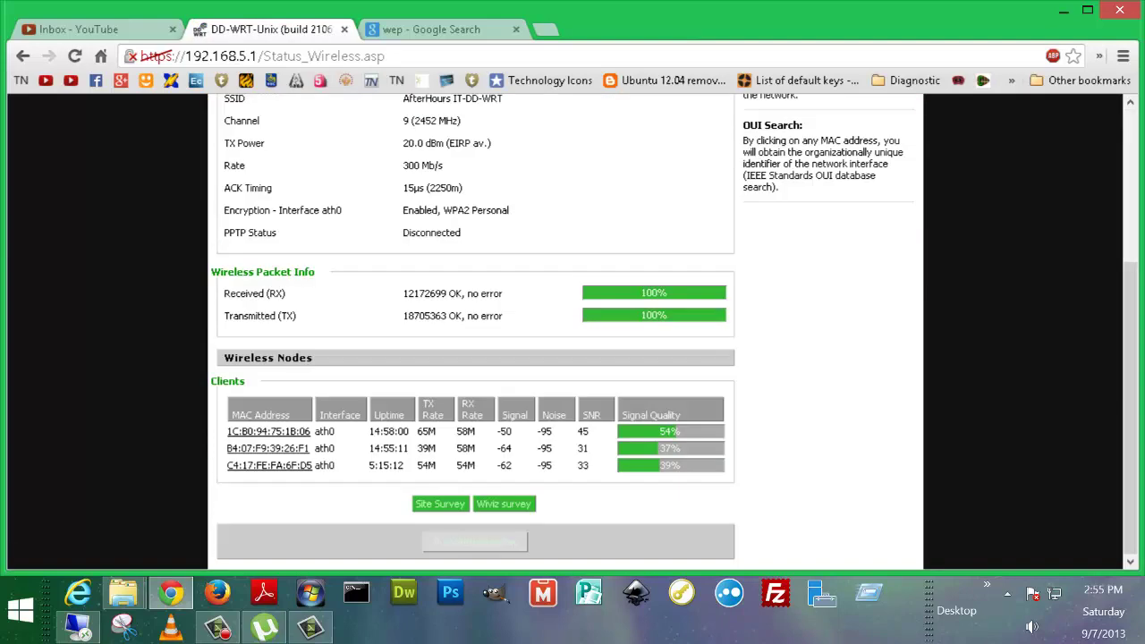
scroll(459, 185, "up", 3)
Examine the live LAN graphs on the Bandwidth Monitoring status page.
left_click(459, 184)
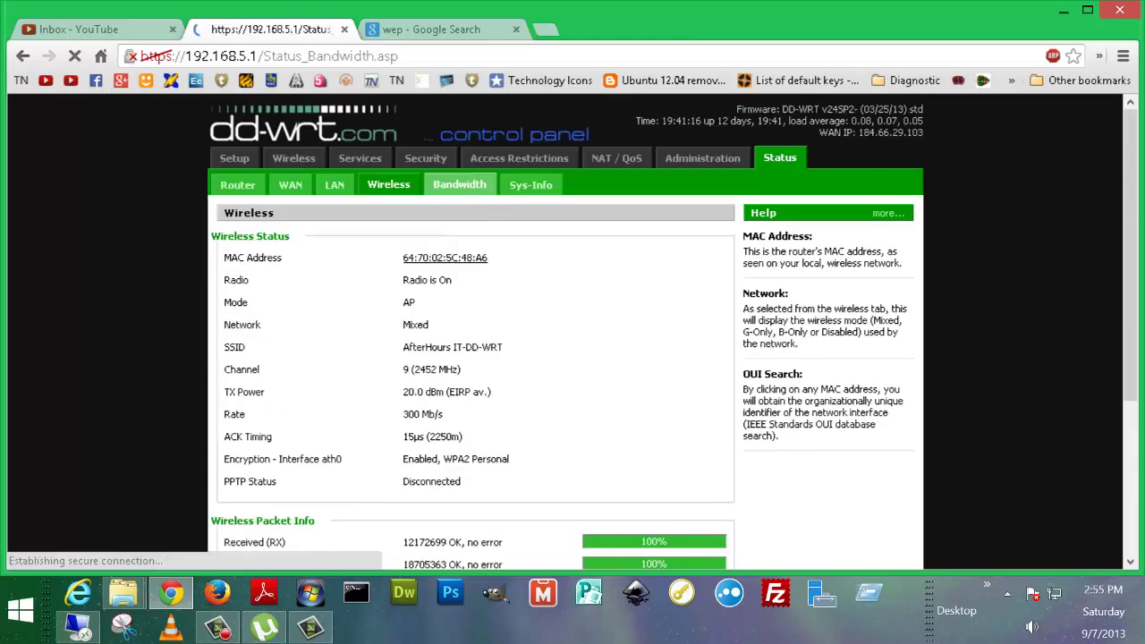
scroll(531, 184, "down", 3)
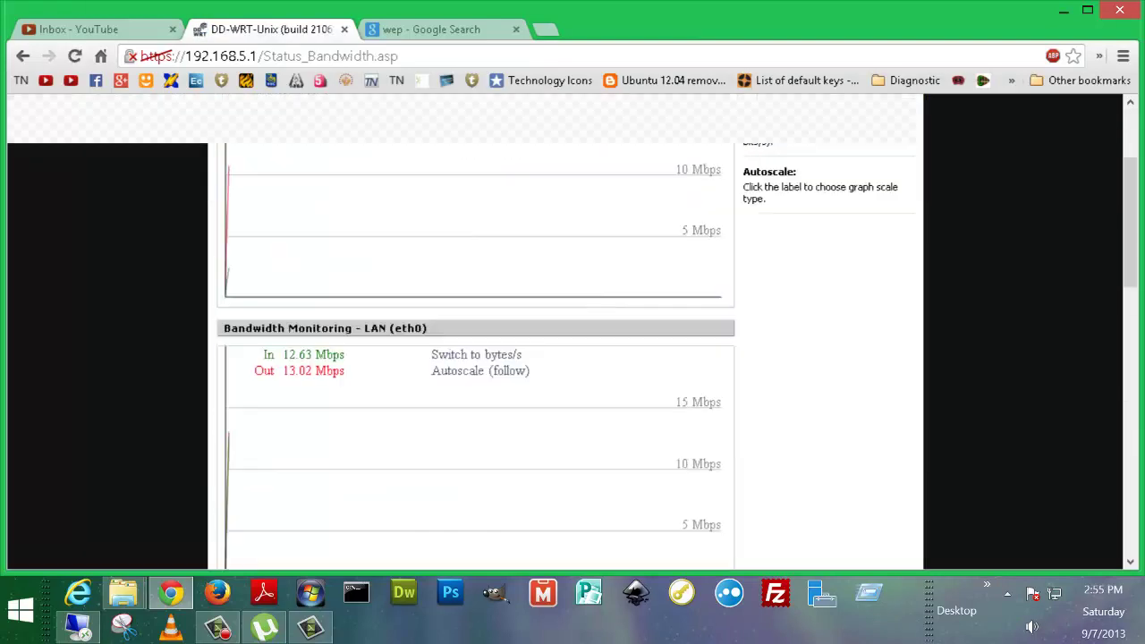
scroll(474, 331, "down", 8)
scroll(476, 331, "up", 10)
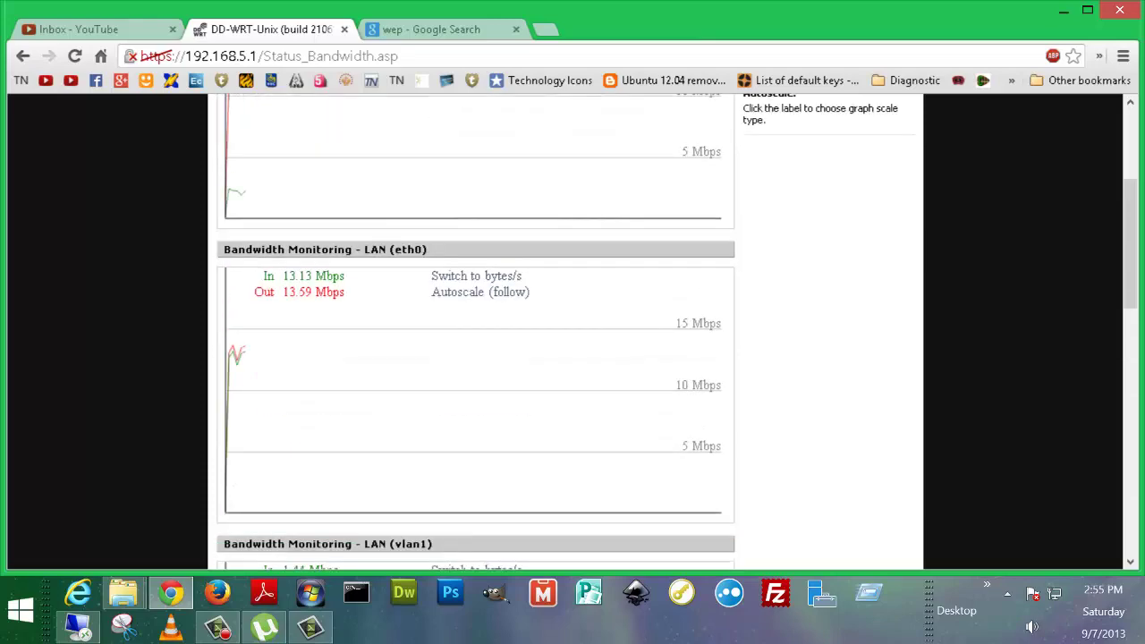
scroll(531, 184, "up", 3)
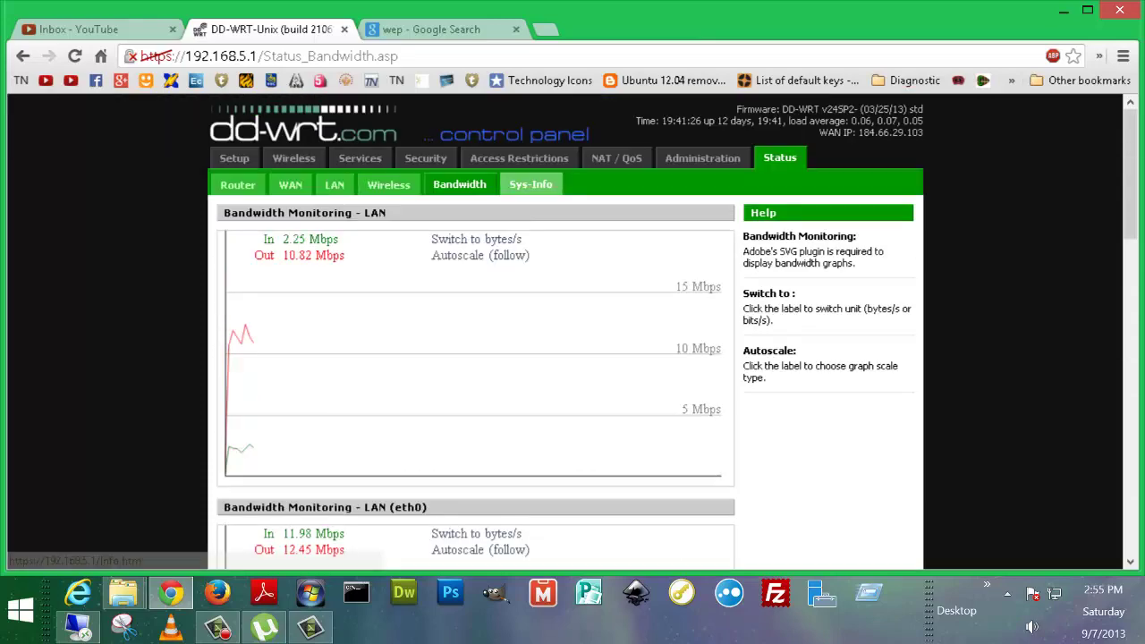
Look through the Sys-Info page's router, memory, wireless and DHCP client details, and bring up the screen recorder.
left_click(530, 185)
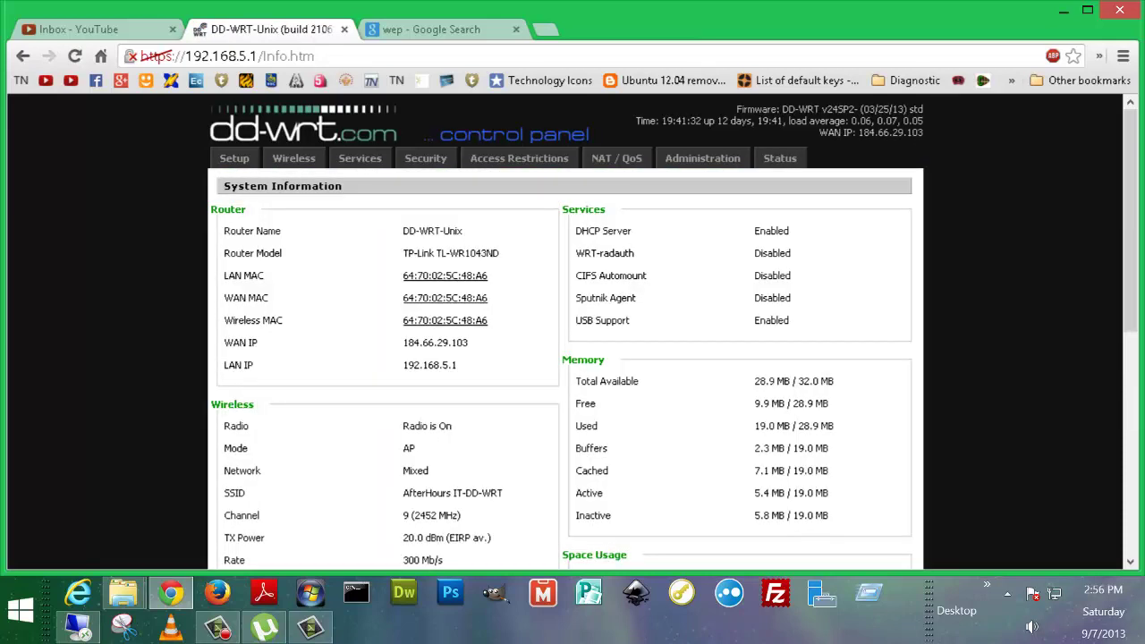
scroll(573, 331, "down", 6)
scroll(573, 331, "up", 6)
scroll(572, 331, "down", 4)
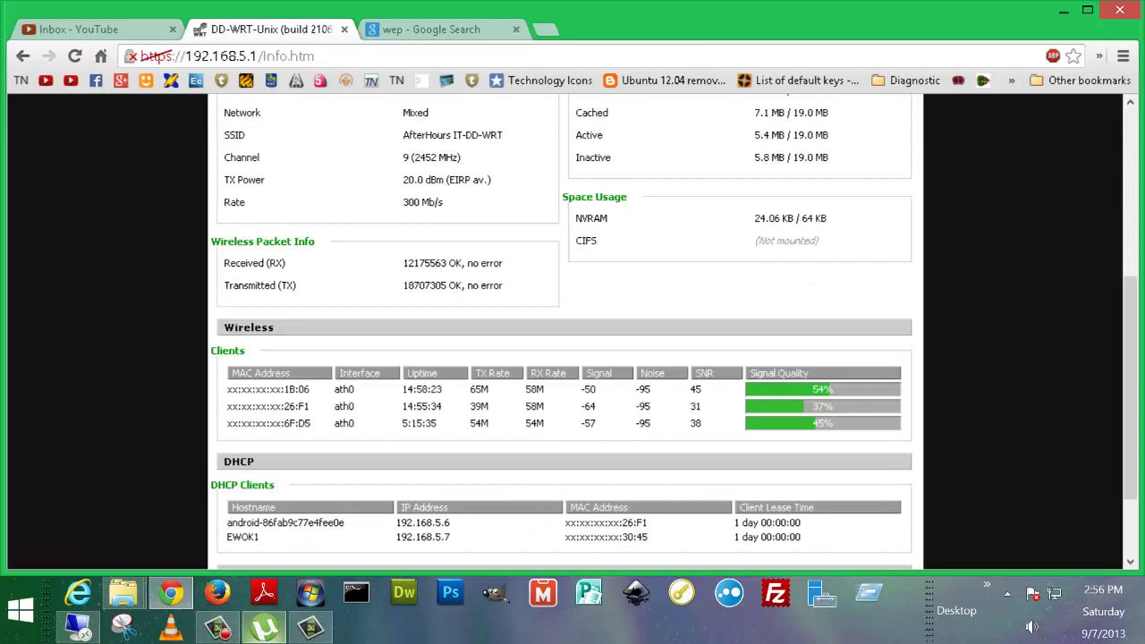
left_click(218, 628)
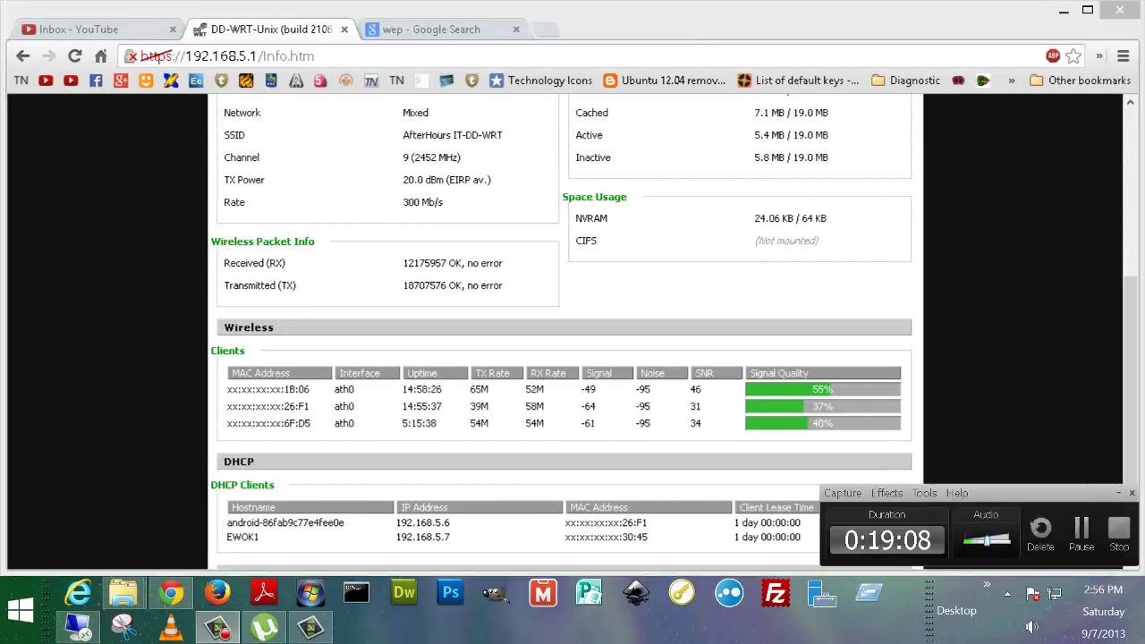